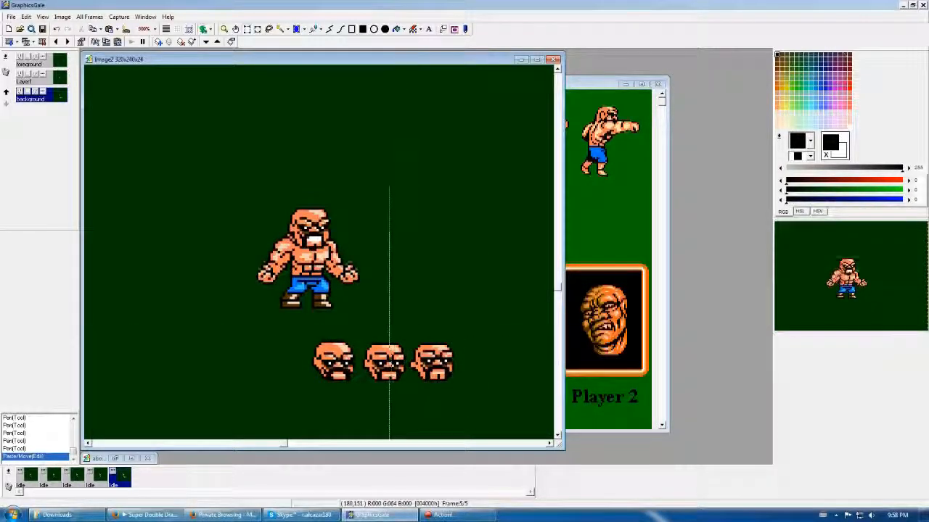
# Place a copy of the rightmost spare head in the empty area beside the body and retouch its nose pixels
pyautogui.moveTo(408, 339); pyautogui.dragTo(450, 291)
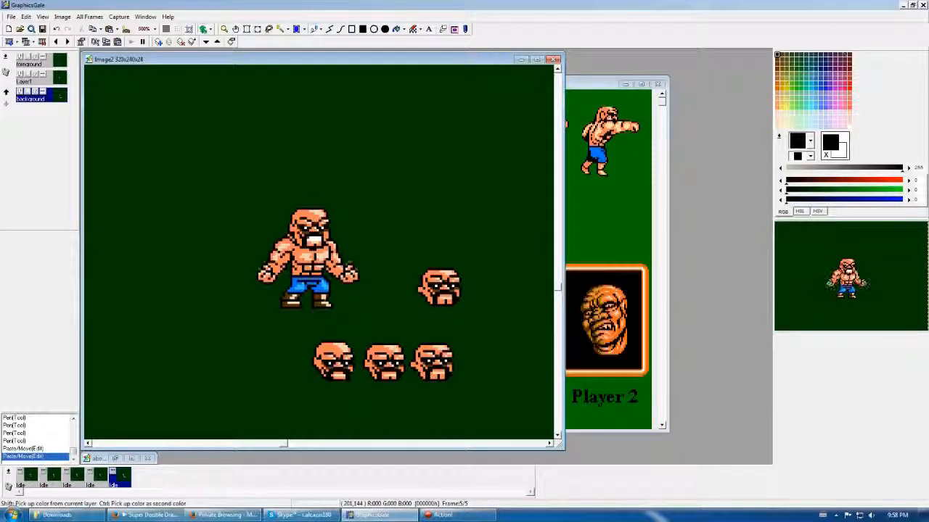
pyautogui.click(441, 289)
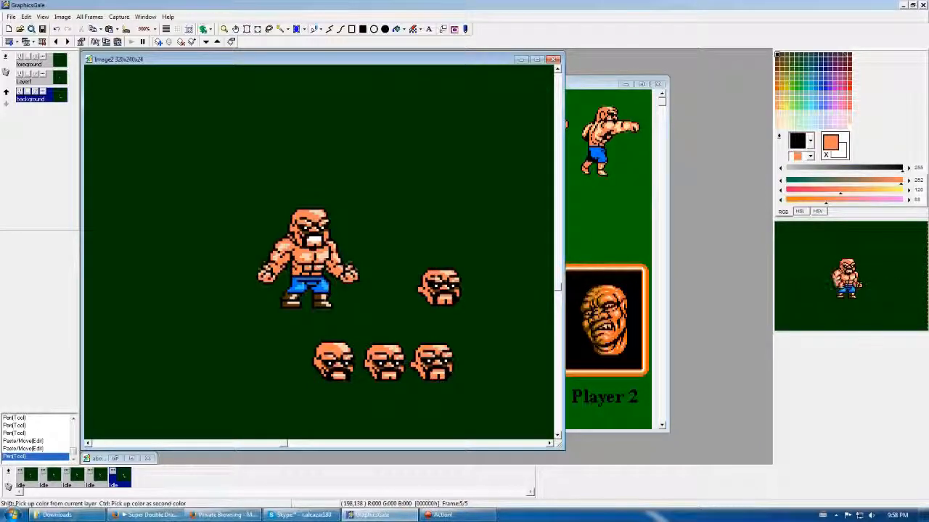
pyautogui.rightClick(440, 291)
pyautogui.click(439, 291)
# Redraw the brow and lower forehead pixels of the copied head in black and skin orange (252, 120, 88)
pyautogui.rightClick(438, 279)
pyautogui.click(440, 279)
pyautogui.rightClick(444, 280)
pyautogui.click(448, 280)
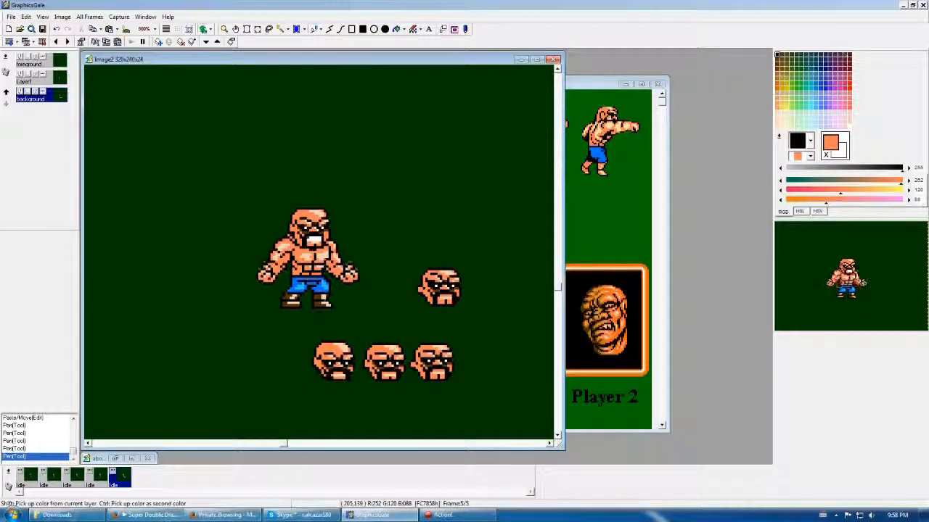
pyautogui.rightClick(440, 279)
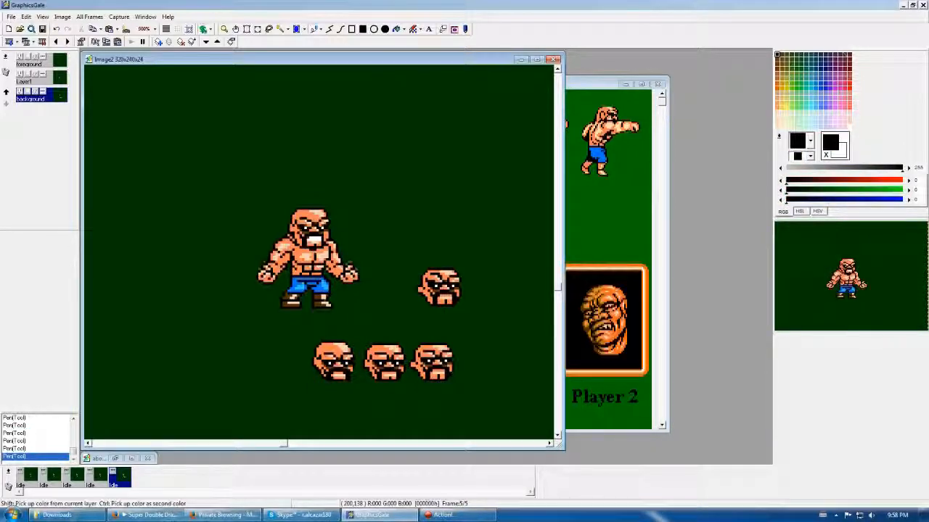
pyautogui.rightClick(440, 281)
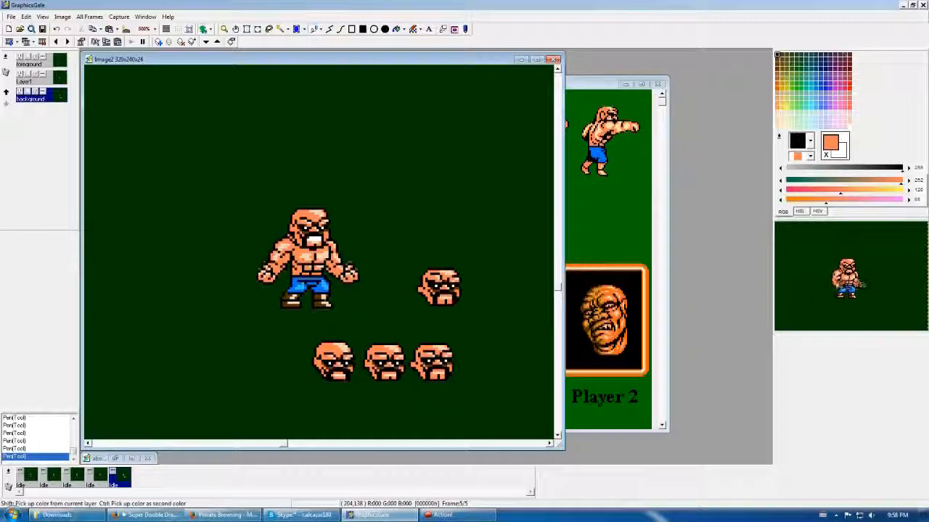
pyautogui.rightClick(447, 278)
pyautogui.rightClick(449, 279)
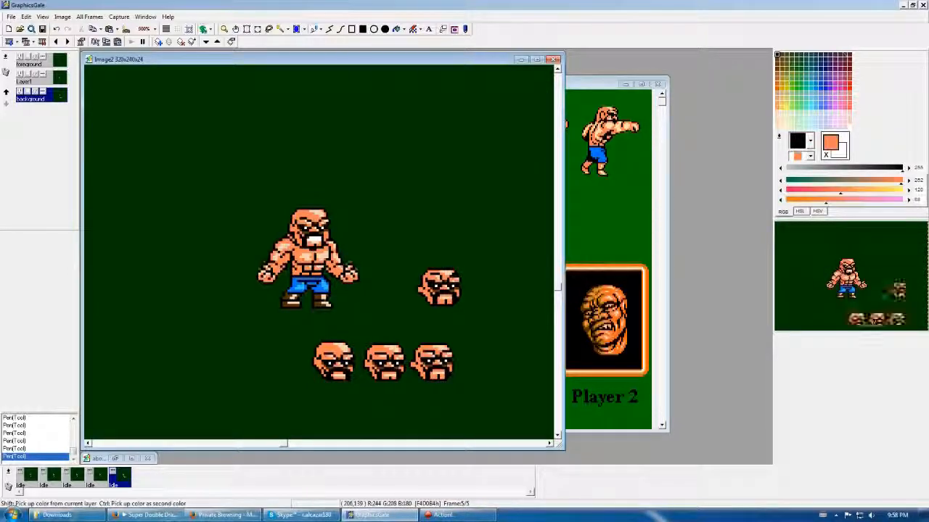
pyautogui.rightClick(447, 280)
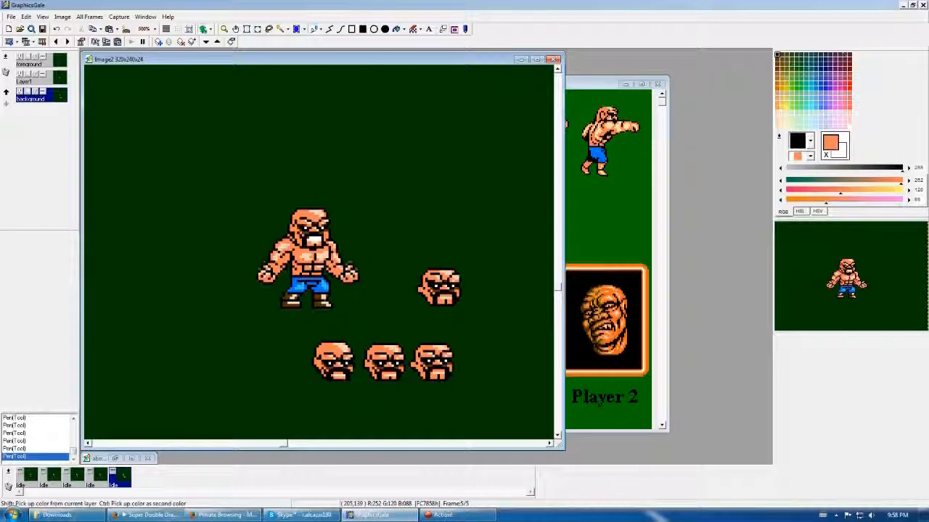
pyautogui.rightClick(445, 280)
pyautogui.rightClick(444, 280)
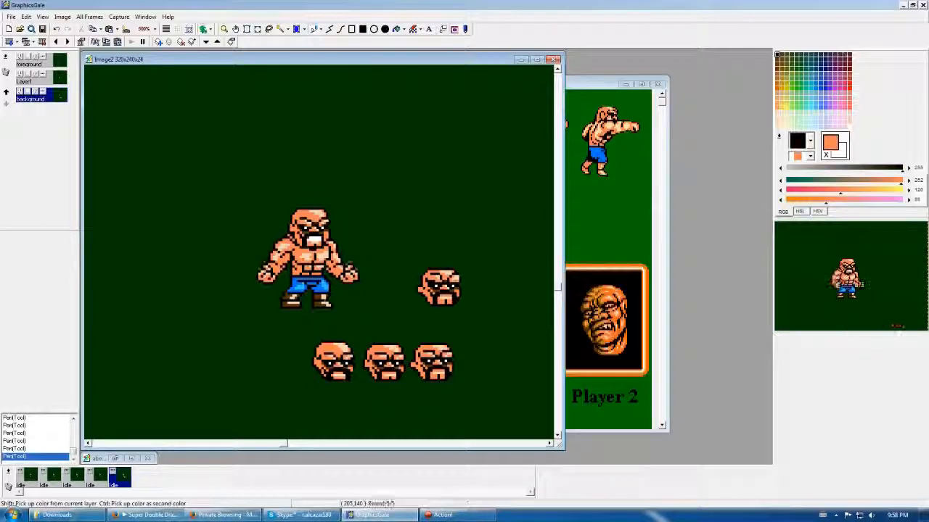
pyautogui.rightClick(445, 280)
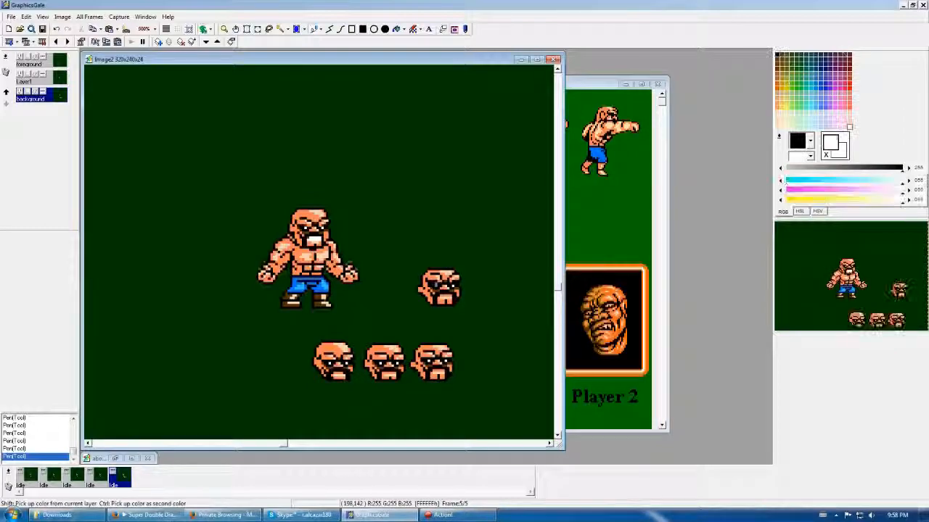
# Retouch the copied head's eye area with black and dark brown (80, 48, 0), undoing the last pen stroke
pyautogui.rightClick(451, 284)
pyautogui.rightClick(452, 285)
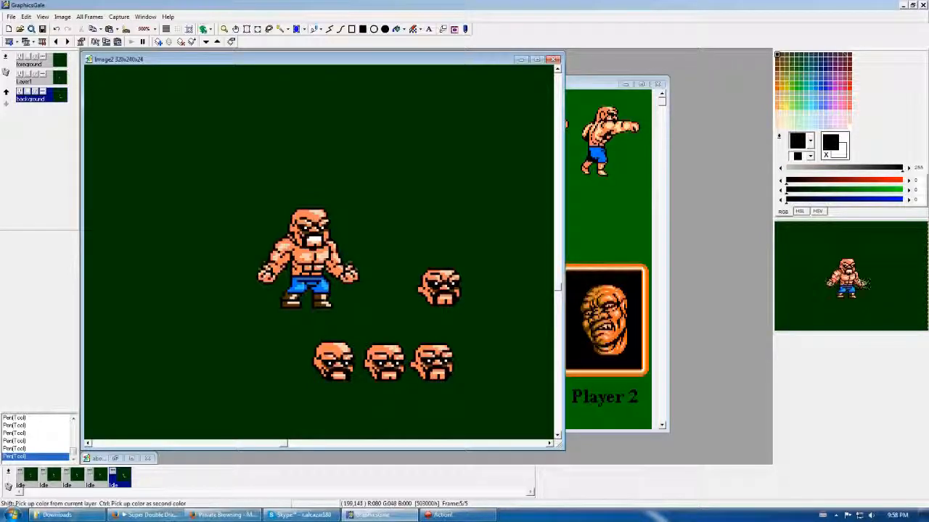
pyautogui.rightClick(448, 285)
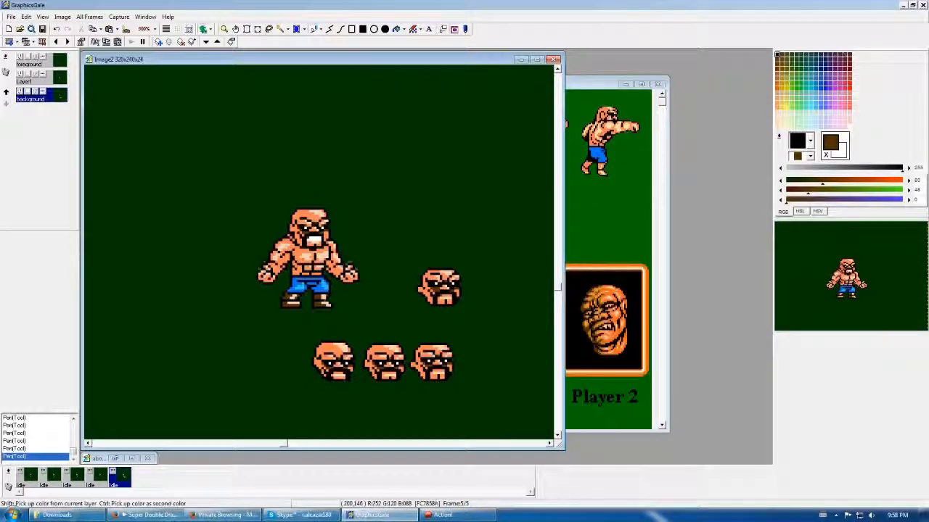
pyautogui.rightClick(434, 280)
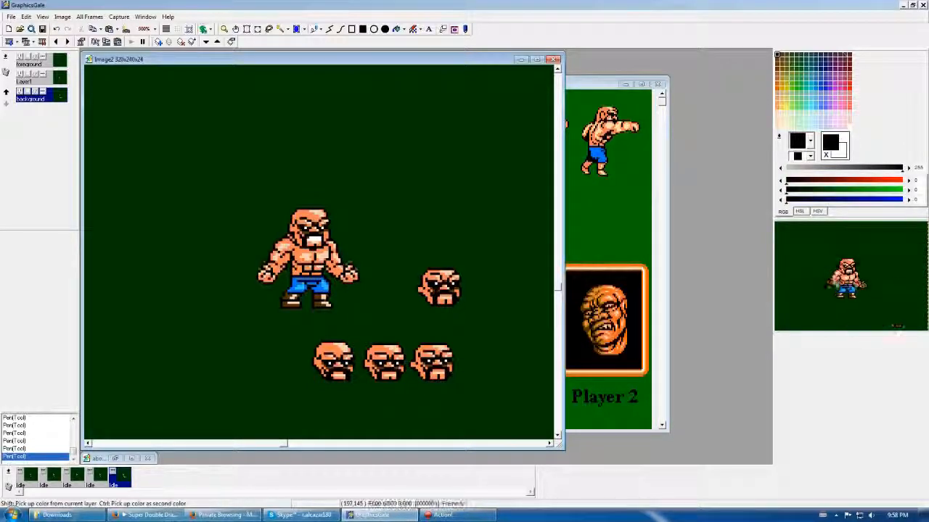
pyautogui.rightClick(436, 282)
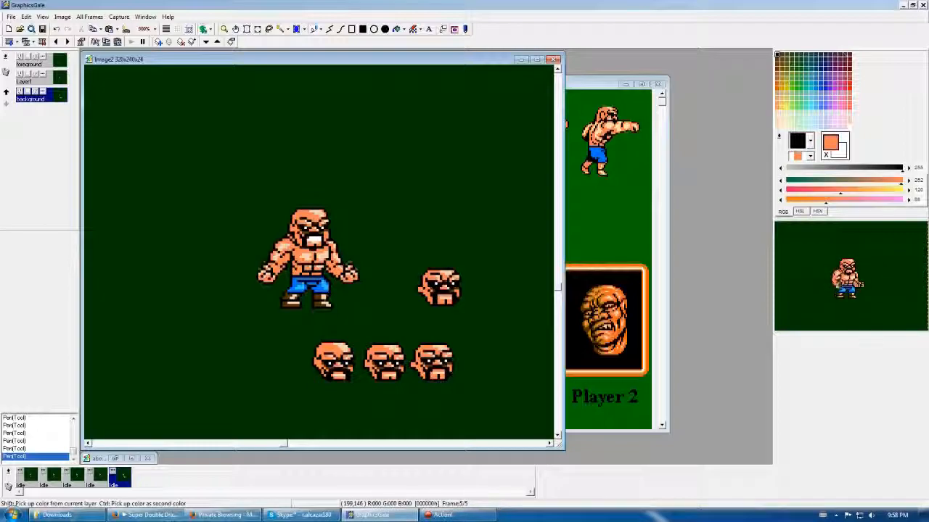
pyautogui.hotkey('ctrl', 'z')
# Paint the copied head's mouth area white and retouch the pixels around its nose and cheek with the sampled face colors
pyautogui.rightClick(434, 283)
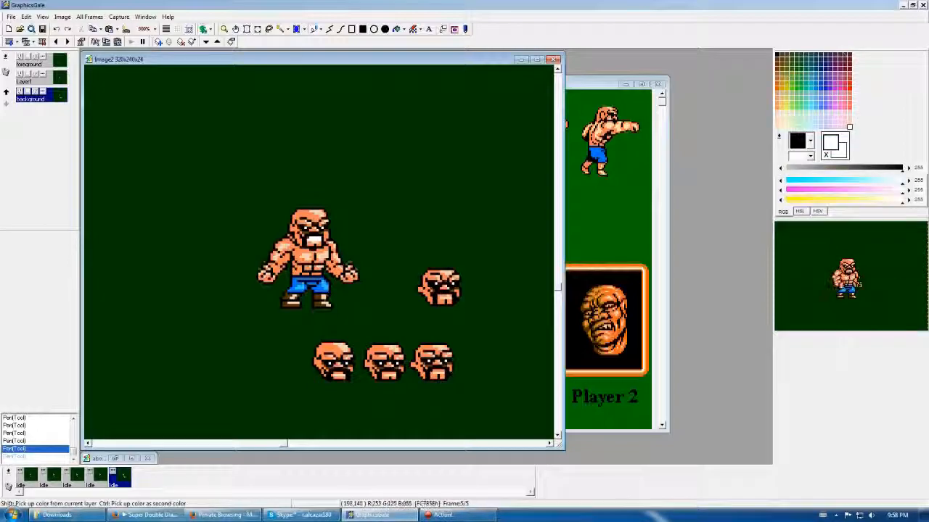
pyautogui.click(437, 283)
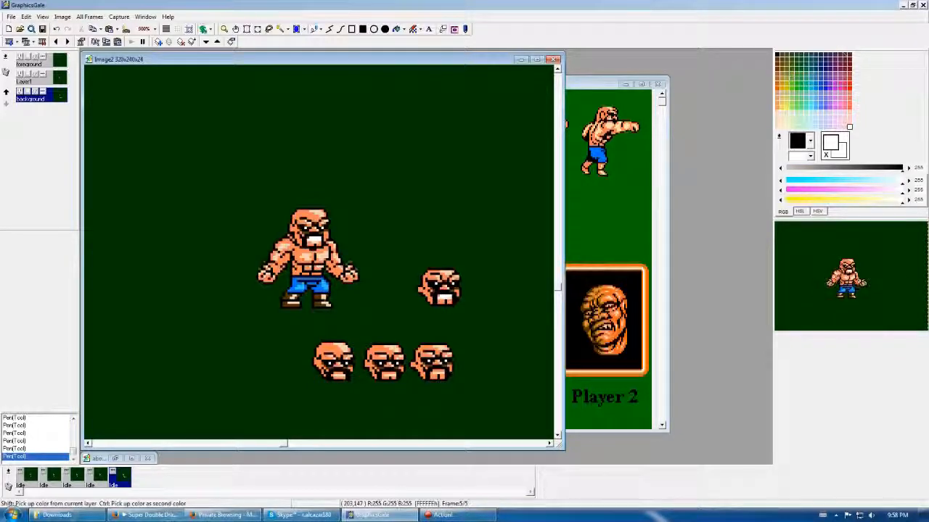
pyautogui.rightClick(450, 290)
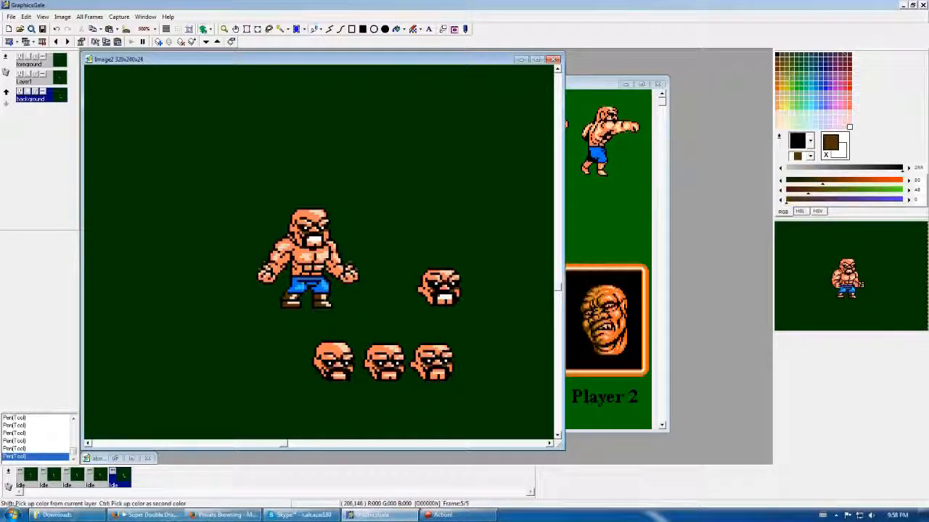
pyautogui.rightClick(449, 289)
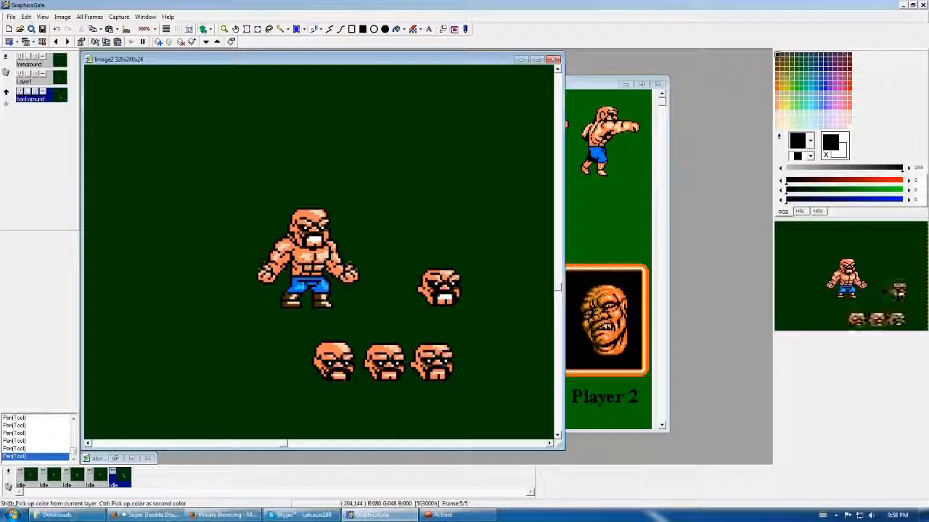
pyautogui.hotkey('ctrl', 'z')
pyautogui.rightClick(444, 287)
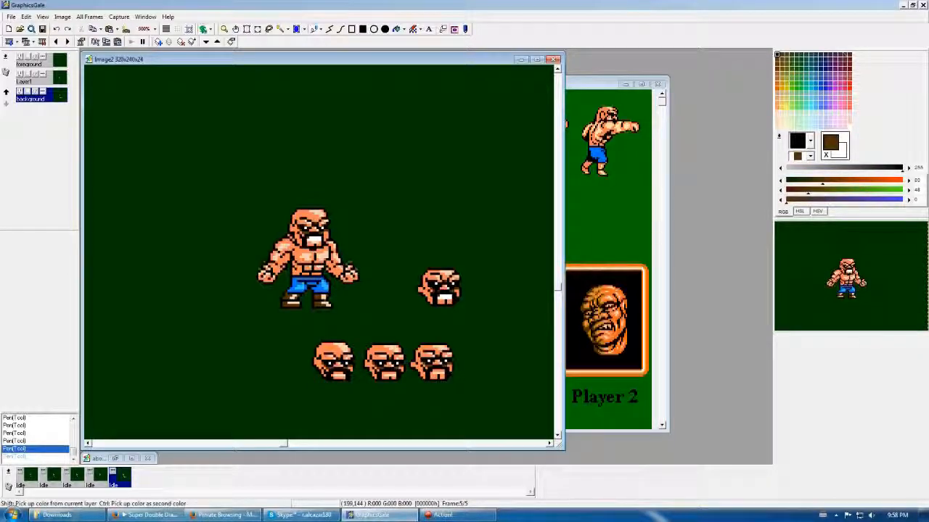
pyautogui.click(437, 288)
pyautogui.rightClick(451, 292)
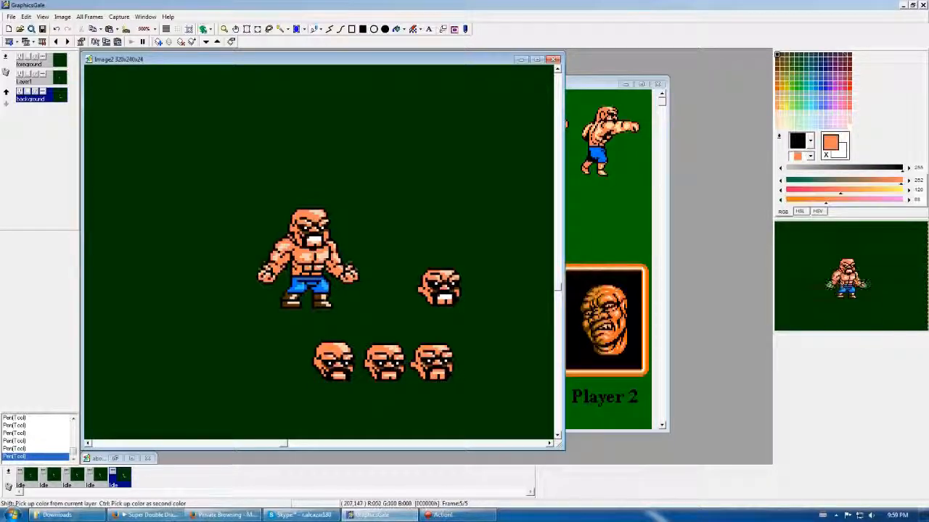
pyautogui.rightClick(444, 291)
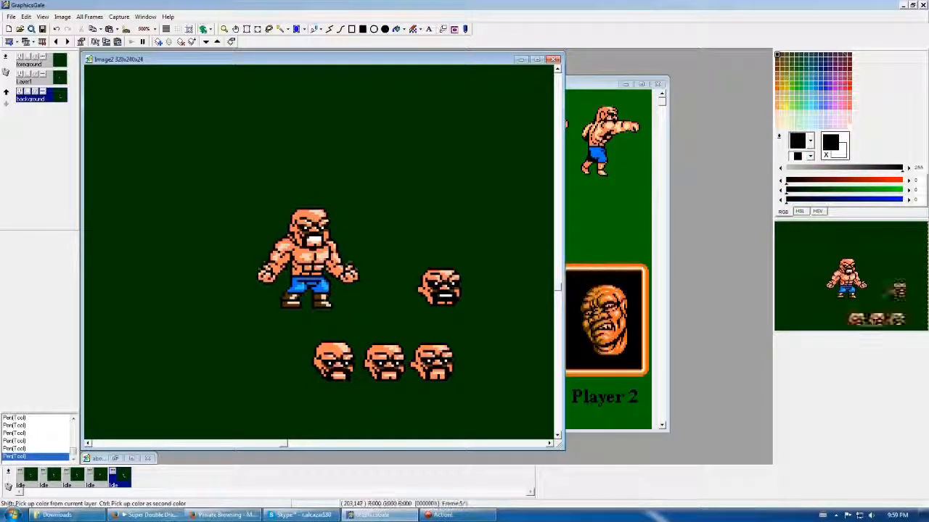
pyautogui.rightClick(453, 305)
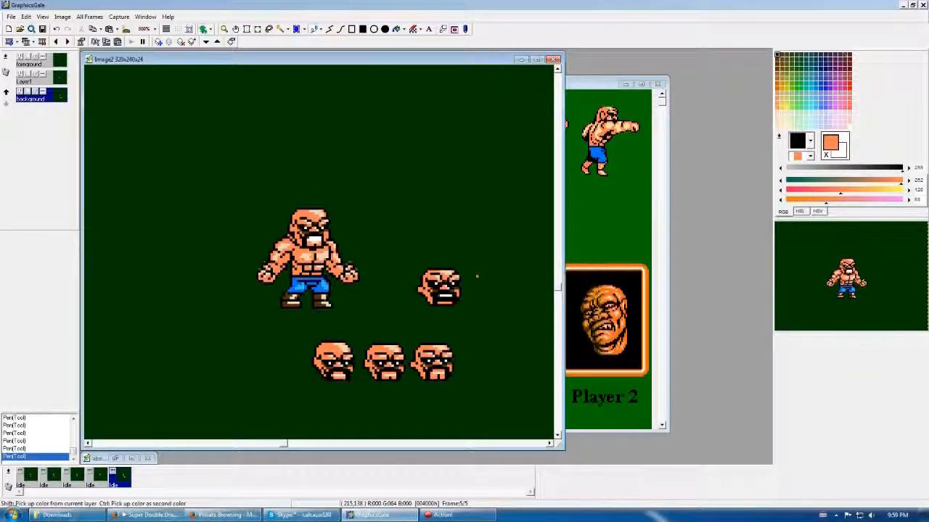
pyautogui.hotkey('ctrl', 'z')
pyautogui.hotkey('ctrl', 'z')
pyautogui.hotkey('ctrl', 'z')
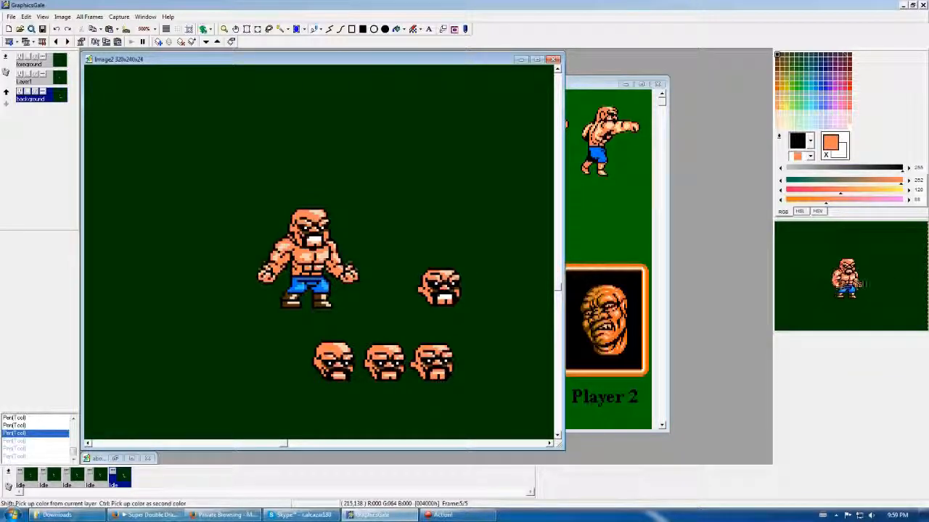
# Compare frame 5 with the neighbouring frame and copy the reworked head
pyautogui.press('Left')
pyautogui.press('Right')
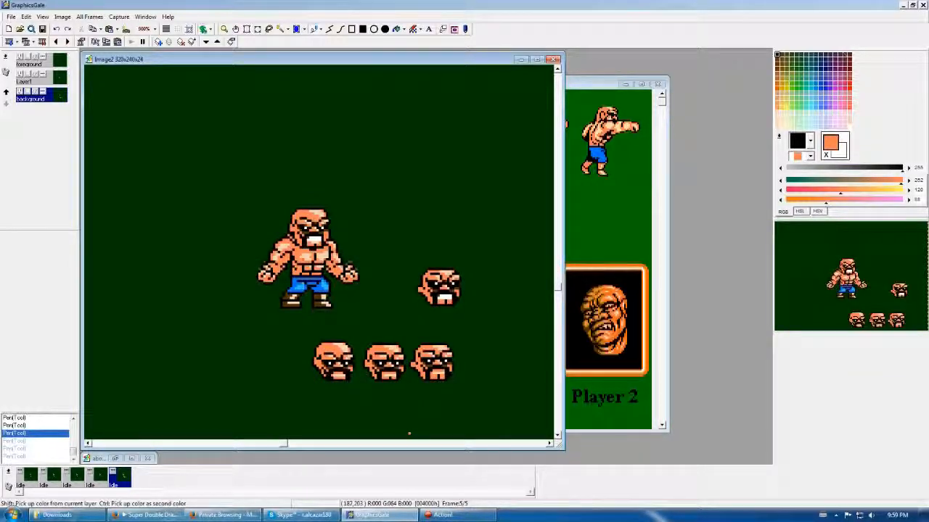
pyautogui.press('Left')
pyautogui.press('Right')
pyautogui.click(247, 29)
pyautogui.moveTo(415, 263); pyautogui.dragTo(471, 309)
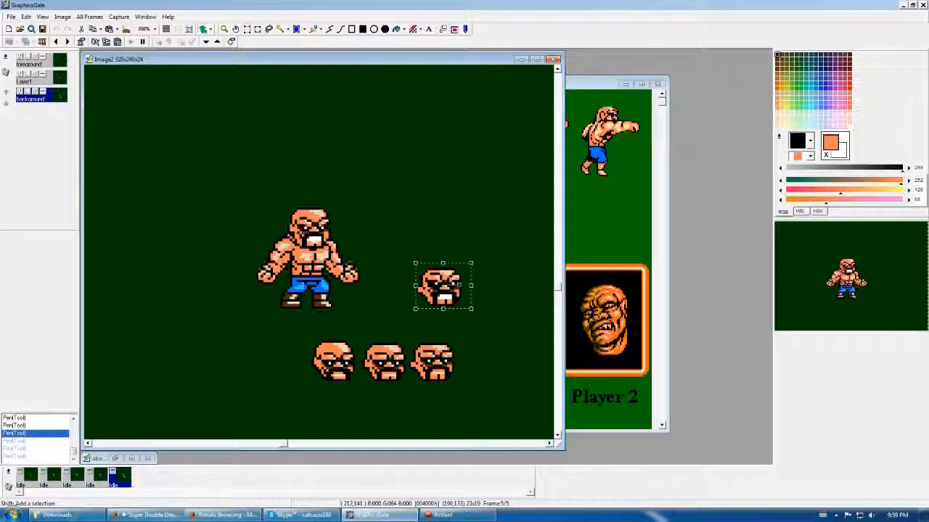
pyautogui.press('Escape')
# Delete the body's old head from Layer1 in frame 5
pyautogui.moveTo(282, 200); pyautogui.dragTo(343, 233)
pyautogui.press('Escape')
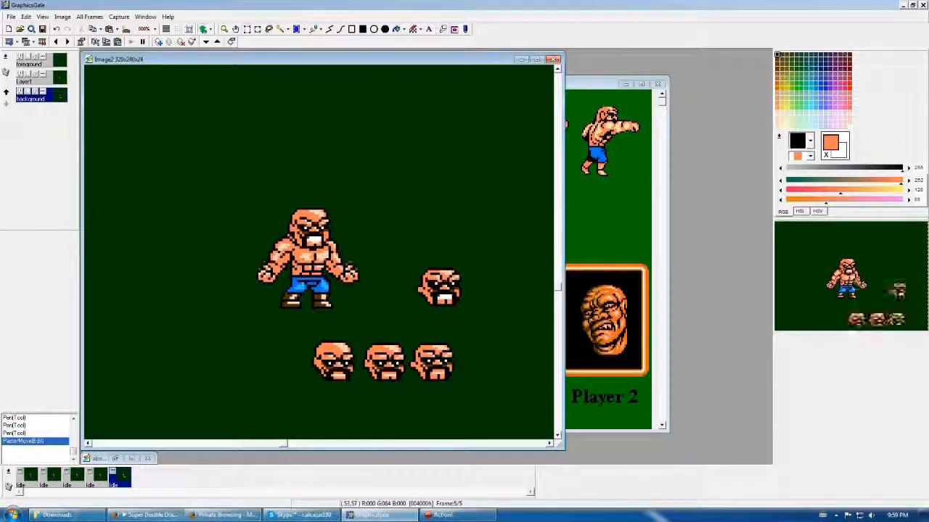
pyautogui.click(34, 77)
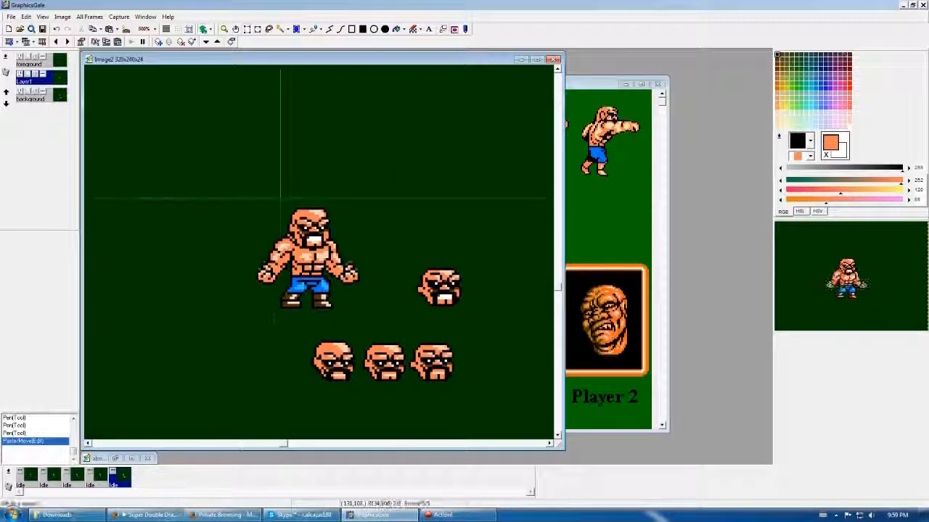
pyautogui.moveTo(281, 198); pyautogui.dragTo(338, 232)
pyautogui.press('Delete')
# Paste the reworked head into Layer1 and position it on the body's neck
pyautogui.hotkey('ctrl', 'v')
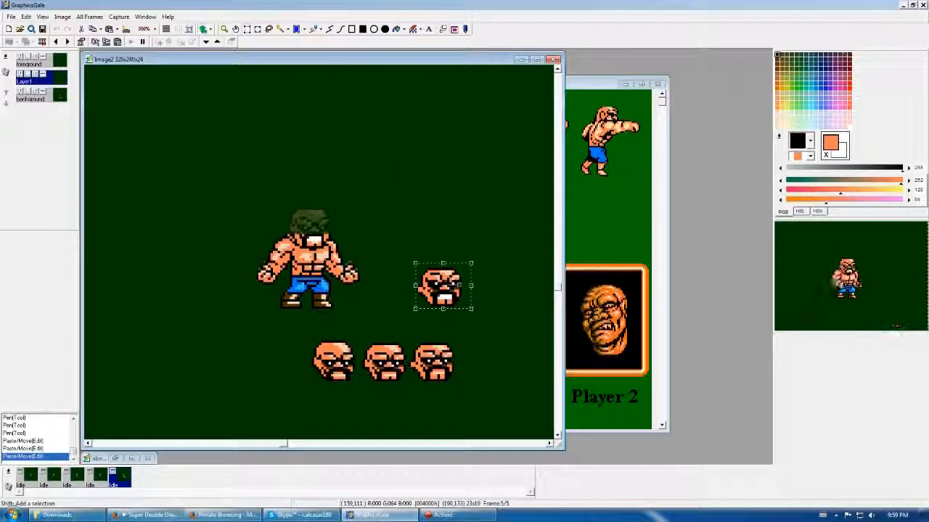
pyautogui.moveTo(443, 286); pyautogui.dragTo(319, 224)
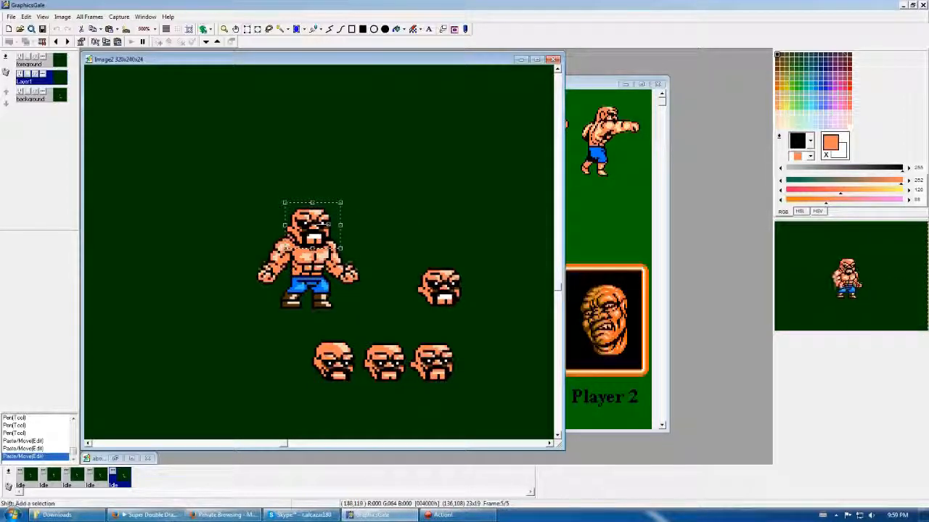
pyautogui.click(411, 159)
# Flip between frame 5 and its neighbouring frames to examine how the new head lines up with the old one
pyautogui.press('Left')
pyautogui.press('Right')
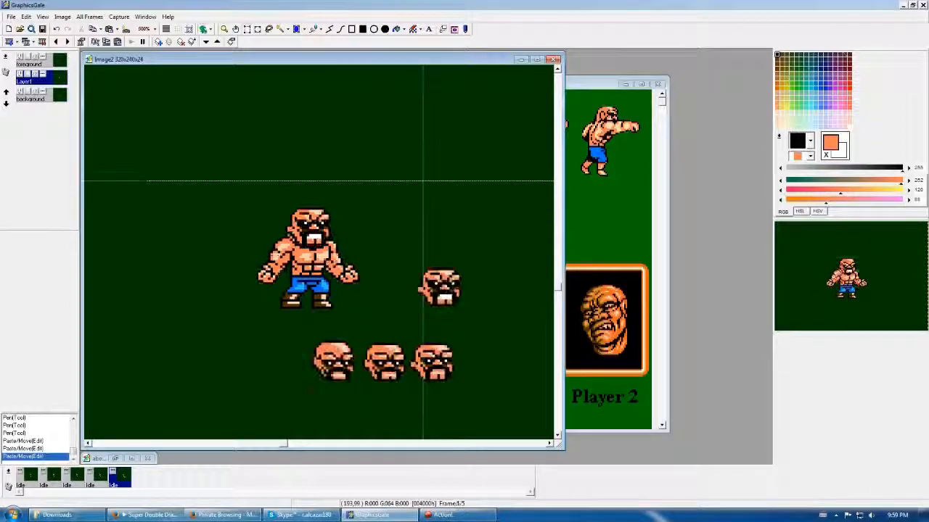
pyautogui.press('Left')
pyautogui.press('Right')
pyautogui.press('Left')
pyautogui.press('Right')
pyautogui.press('Right')
pyautogui.press('Left')
pyautogui.press('Left')
pyautogui.press('Right')
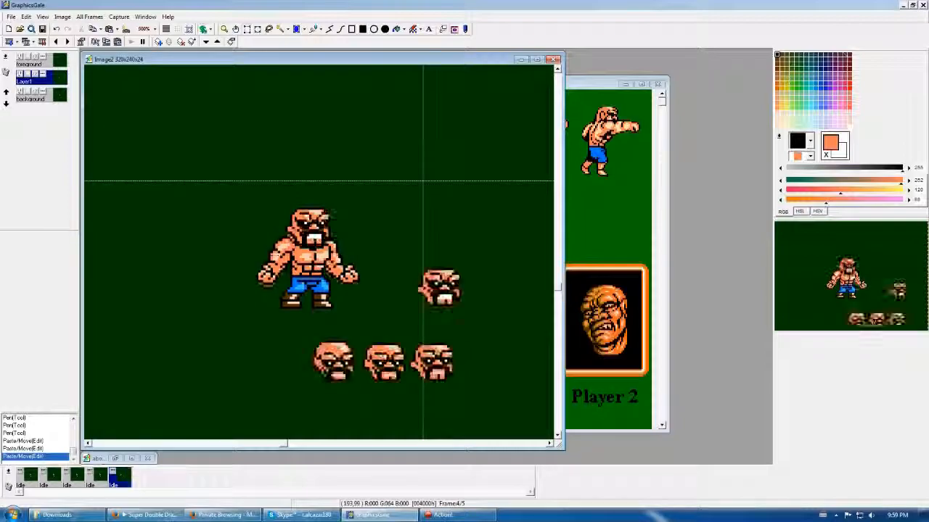
# Clean up the pixels behind the jaw and neck on the body's new head with sampled colors, and compare adjacent frames
pyautogui.rightClick(320, 222)
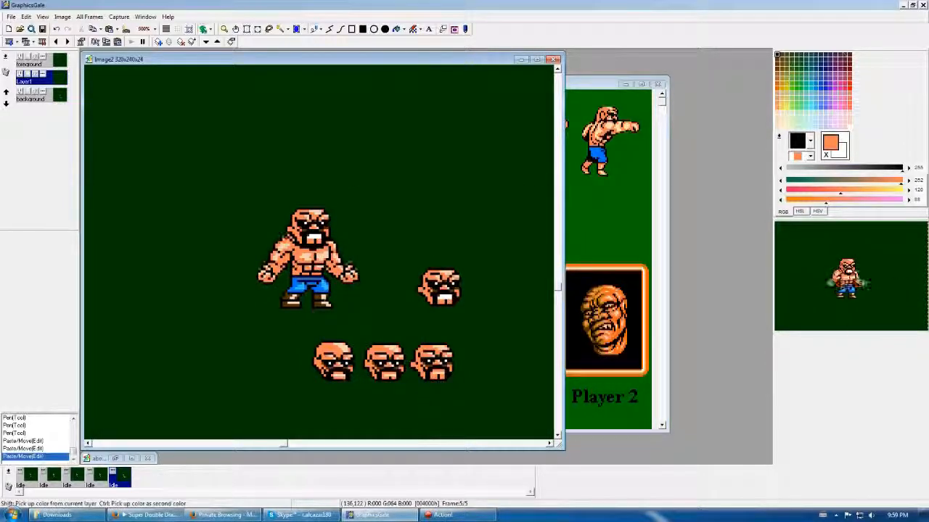
pyautogui.rightClick(287, 234)
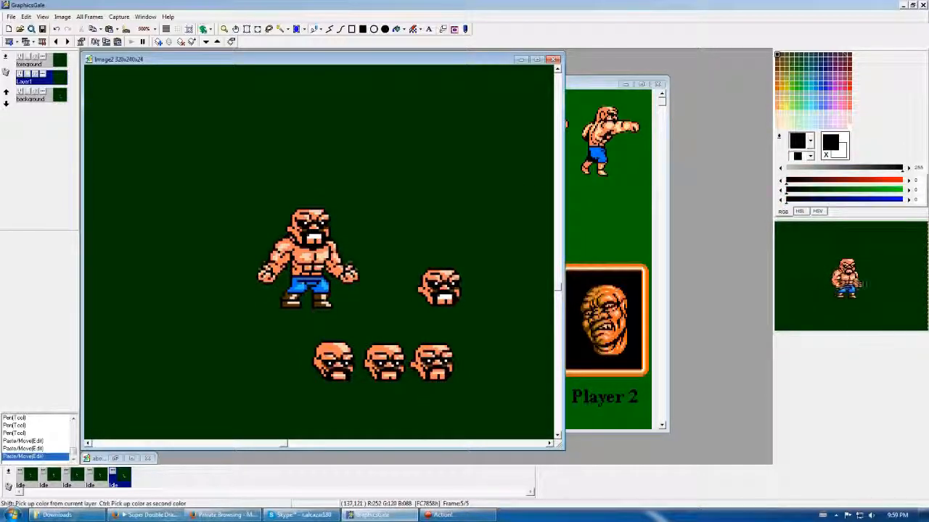
pyautogui.click(287, 234)
pyautogui.rightClick(285, 235)
pyautogui.click(287, 237)
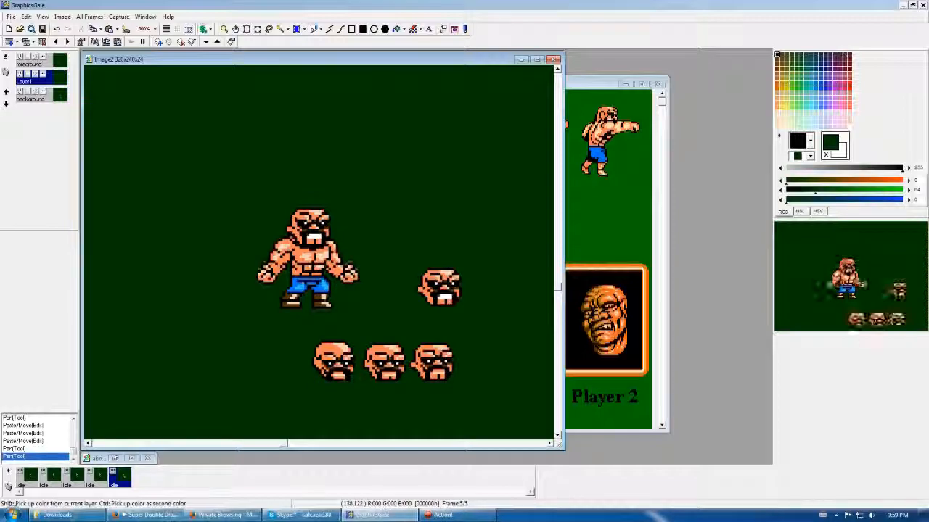
pyautogui.rightClick(290, 231)
pyautogui.click(293, 231)
pyautogui.press('Left')
pyautogui.press('Right')
# Select the body's new head in frame 5, and flip through the neighbouring idle frames to examine how the head changes
pyautogui.click(247, 29)
pyautogui.moveTo(277, 197); pyautogui.dragTo(338, 248)
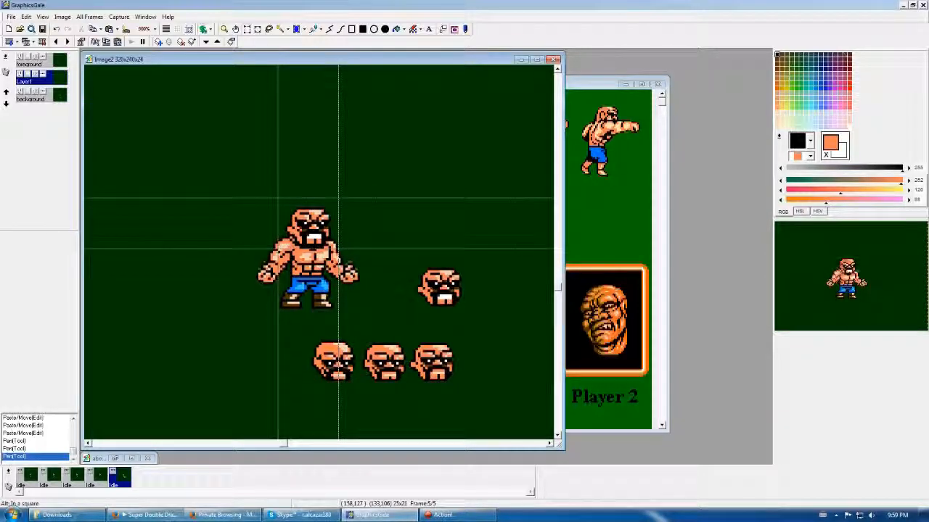
pyautogui.press('Left')
pyautogui.press('Left')
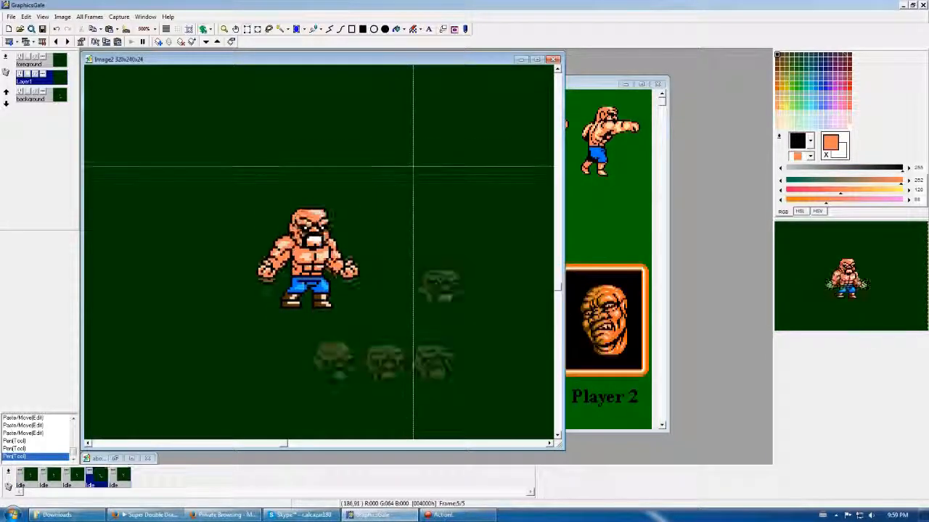
pyautogui.press('Right')
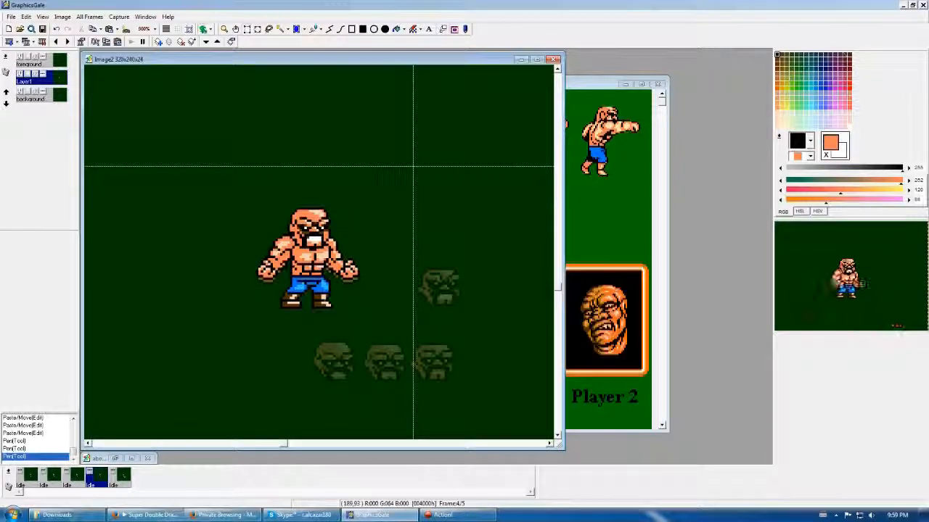
pyautogui.press('Left')
pyautogui.press('Left')
pyautogui.press('Right')
pyautogui.press('Right')
pyautogui.press('Right')
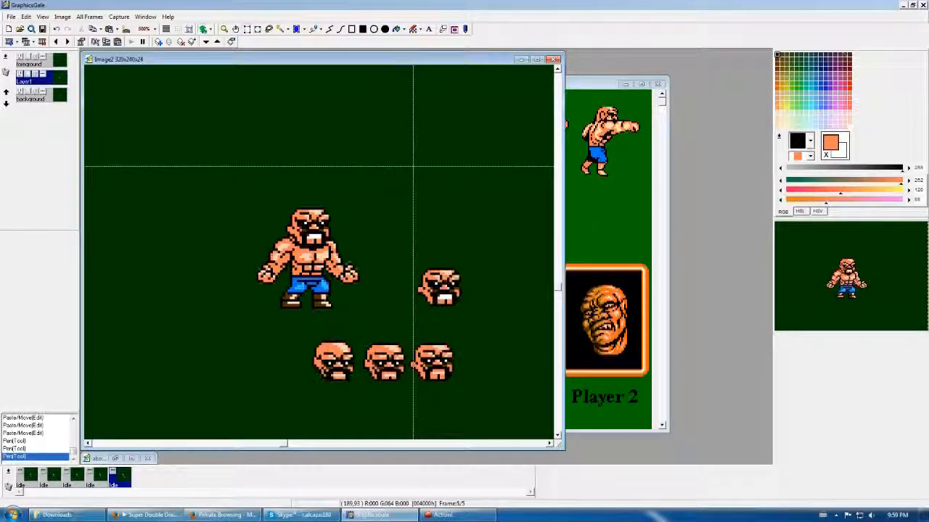
pyautogui.press('Left')
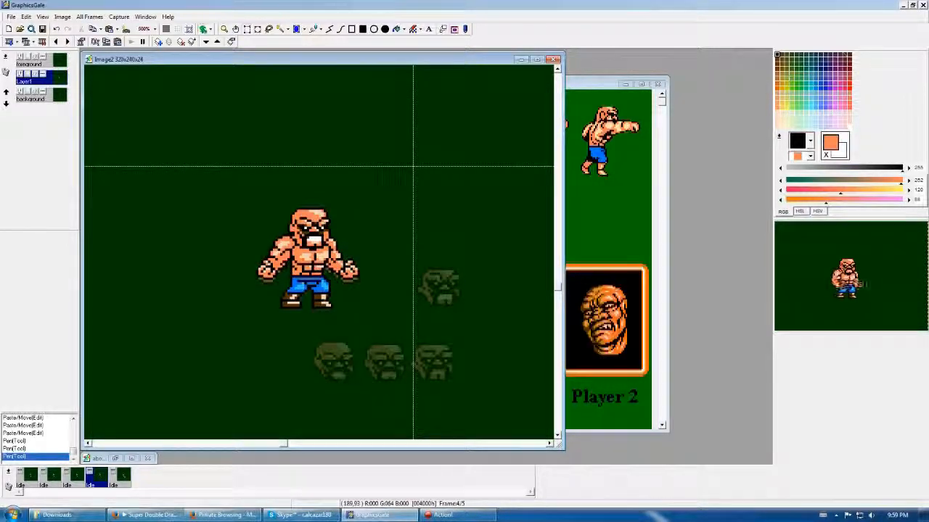
pyautogui.press('Left')
pyautogui.press('Right')
pyautogui.press('Right')
pyautogui.press('Right')
pyautogui.press('Left')
pyautogui.press('Left')
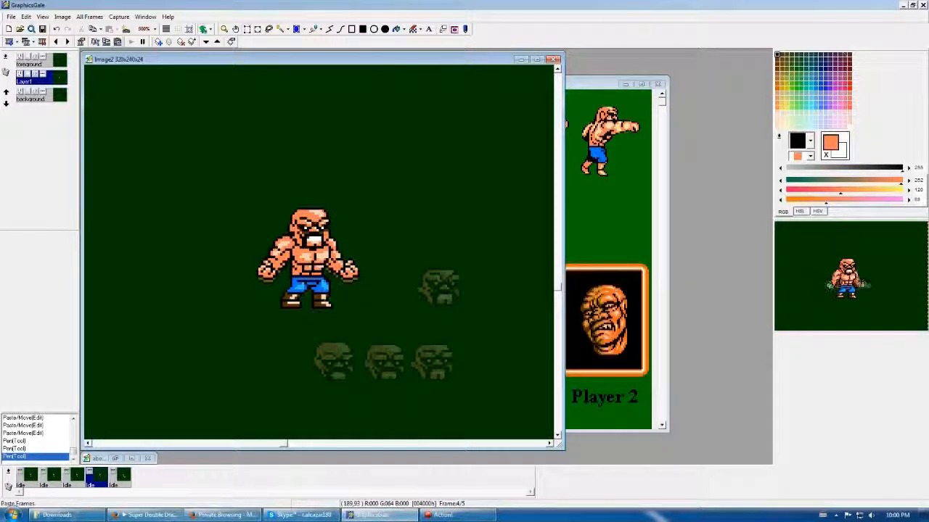
# Paste the copied idle frame to the right of frame 5 and compare it with the frames before it
pyautogui.press('Right')
pyautogui.click(117, 41)
pyautogui.click(97, 62)
pyautogui.press('Right')
pyautogui.press('Left')
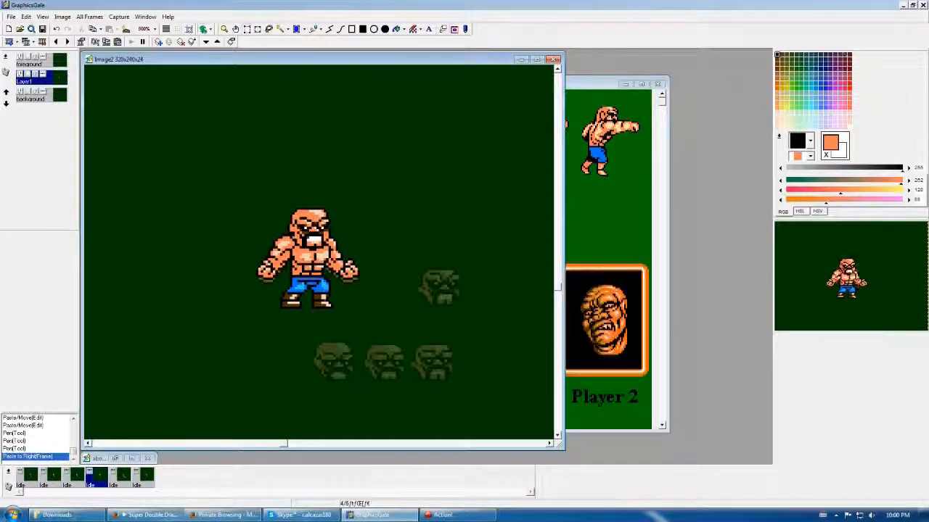
# Copy the reworked head from Layer1 in frame 5
pyautogui.moveTo(412, 259); pyautogui.dragTo(411, 259)
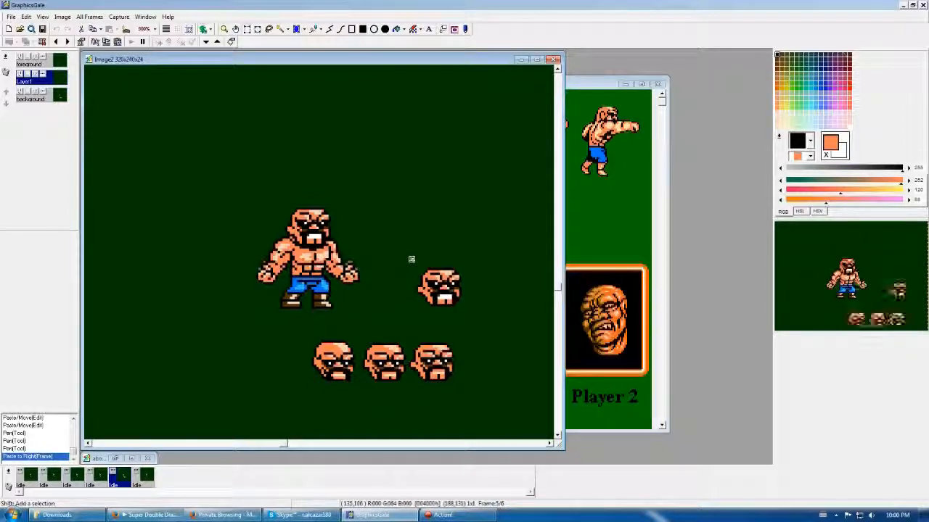
pyautogui.click(246, 29)
pyautogui.moveTo(284, 202)
pyautogui.mouseDown()
pyautogui.moveTo(309, 205)
pyautogui.moveTo(356, 272)
pyautogui.mouseUp()
pyautogui.hotkey('ctrl', 'c')
# Delete the body's old head from Layer1 in frame 6
pyautogui.click(369, 219)
pyautogui.press('Right')
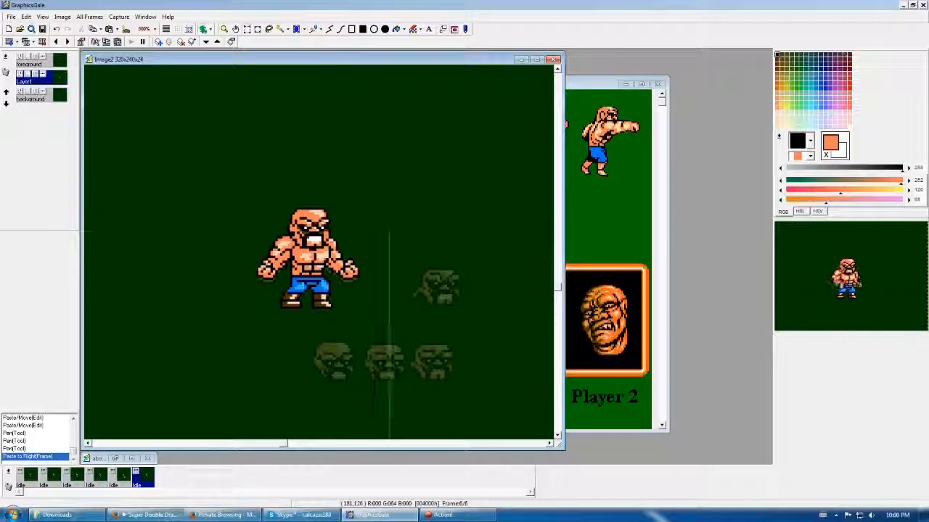
pyautogui.moveTo(283, 206); pyautogui.dragTo(342, 233)
pyautogui.press('Delete')
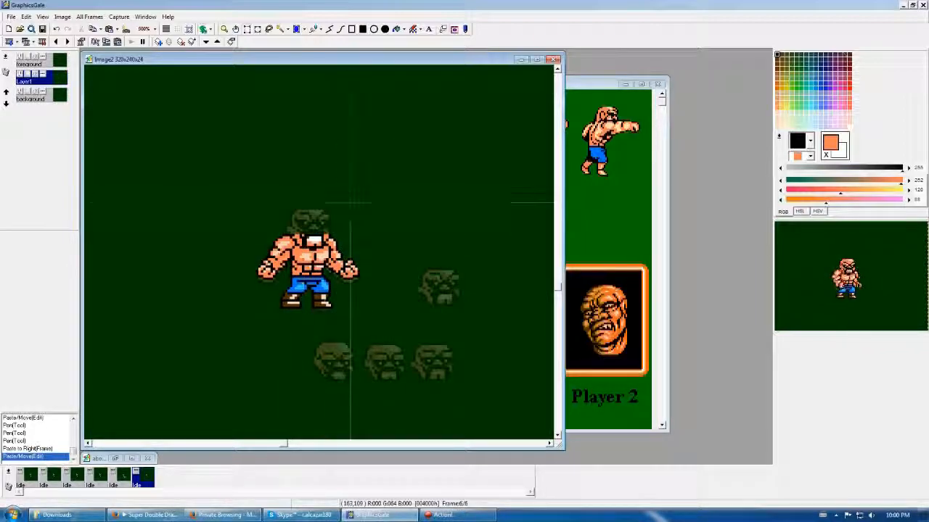
# Paste the reworked head onto the body in frame 6 and compare its position with frame 5
pyautogui.hotkey('ctrl', 'v')
pyautogui.press('Left')
pyautogui.press('Right')
pyautogui.press('Left')
pyautogui.press('Right')
# Delete the loose spare head beside the body from the background layer in frame 5
pyautogui.moveTo(408, 259); pyautogui.dragTo(468, 314)
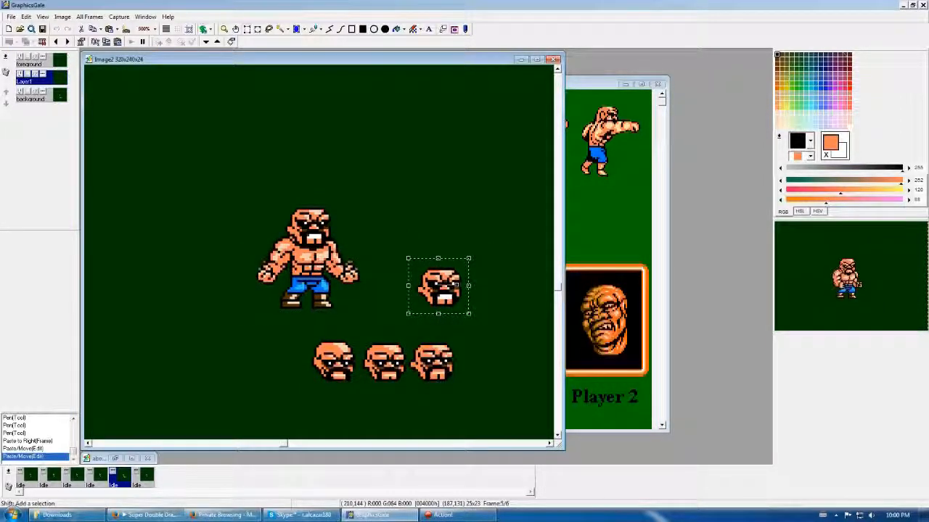
pyautogui.press('Return')
pyautogui.press('Down')
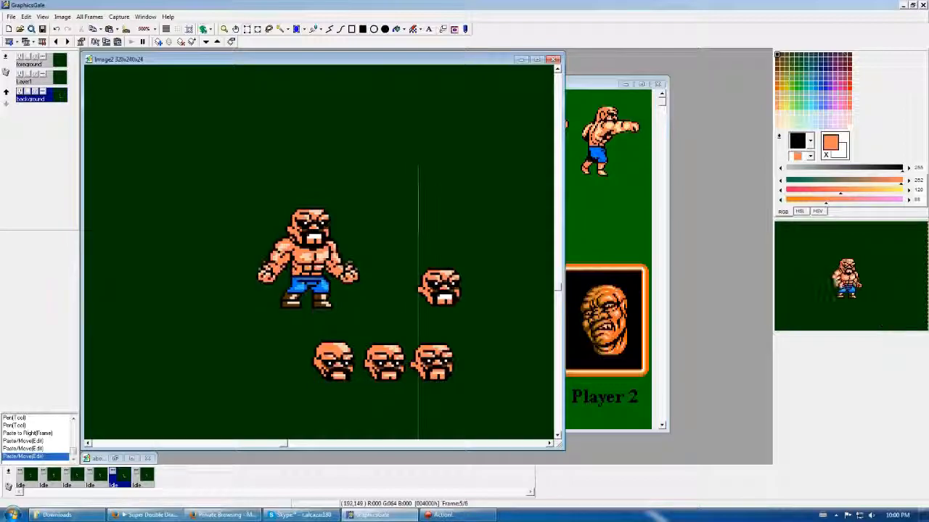
pyautogui.moveTo(404, 263); pyautogui.dragTo(465, 312)
pyautogui.press('Delete')
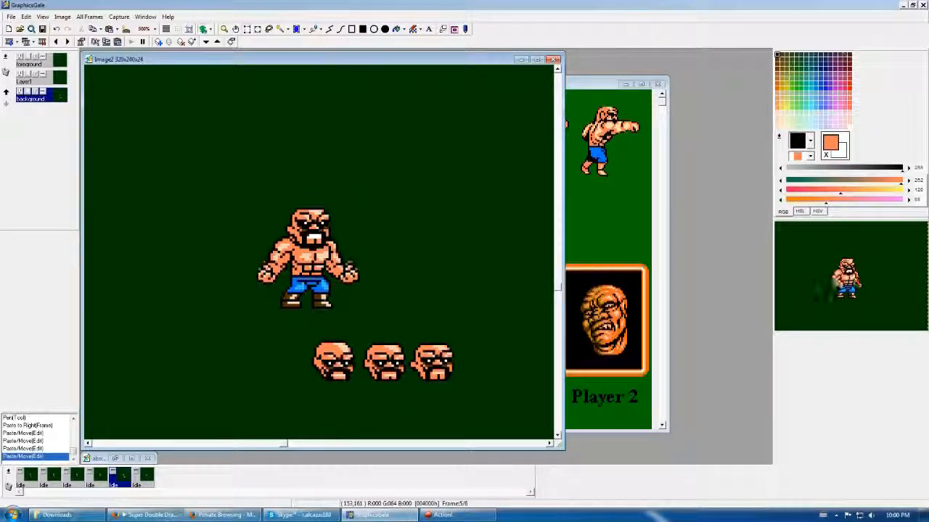
# Rename frames 5 and 6 as Shake
pyautogui.press('Return')
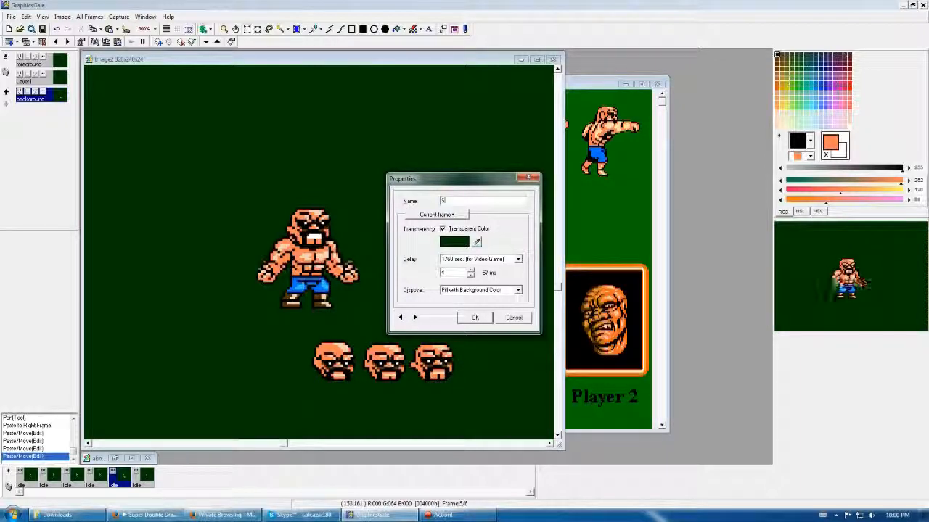
pyautogui.click(414, 317)
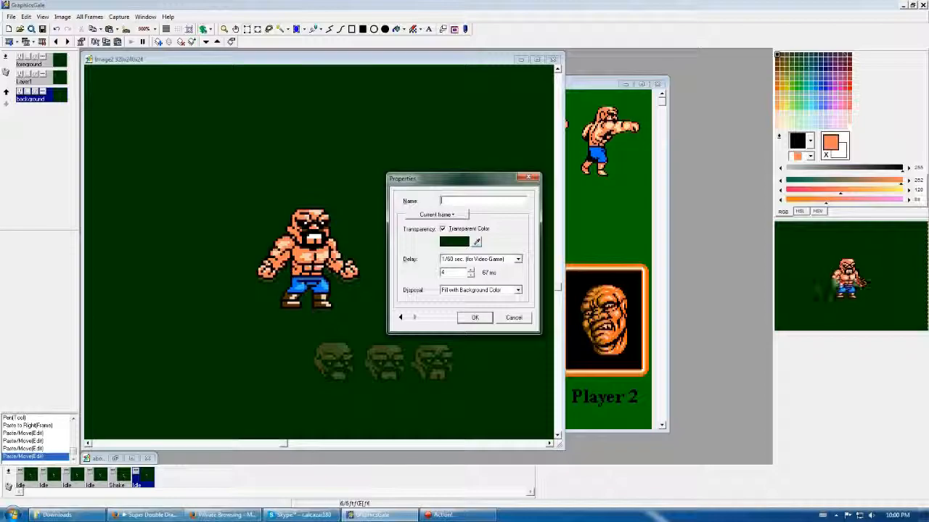
pyautogui.press('Return')
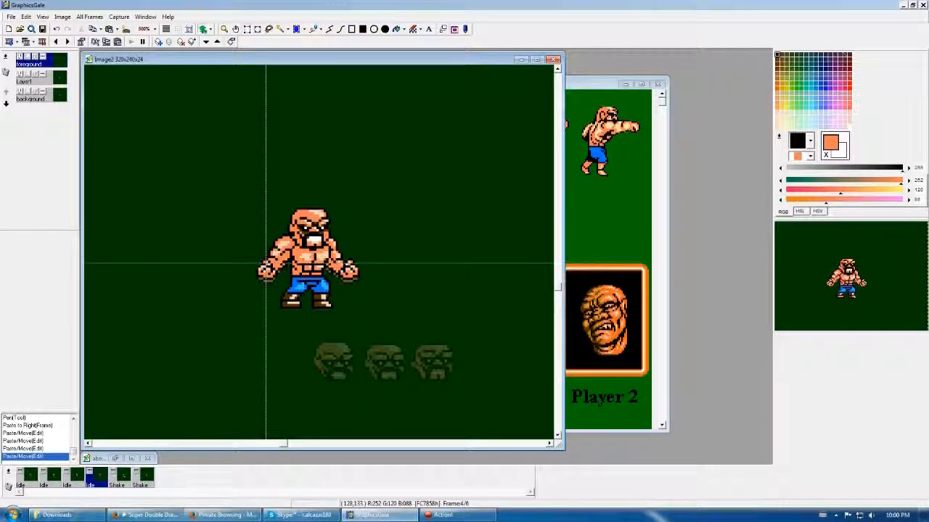
# Set the fighter's rear fist apart from the arm, beside the body, in the foreground layer of frame 4
pyautogui.moveTo(253, 259); pyautogui.dragTo(278, 282)
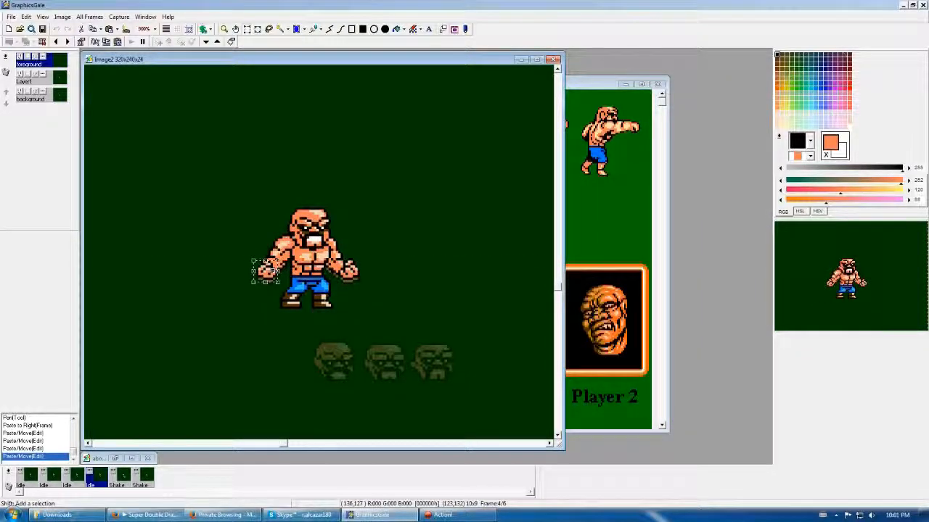
pyautogui.click(251, 265)
pyautogui.moveTo(256, 260); pyautogui.dragTo(225, 268)
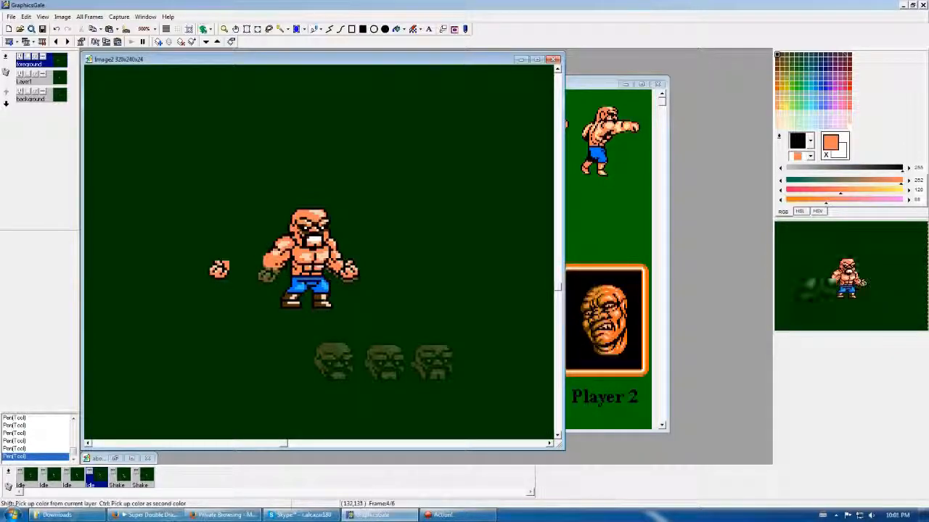
# Redraw the rear forearm in frame 4 as bent upward, using sampled black and orange skin pixels
pyautogui.rightClick(264, 254)
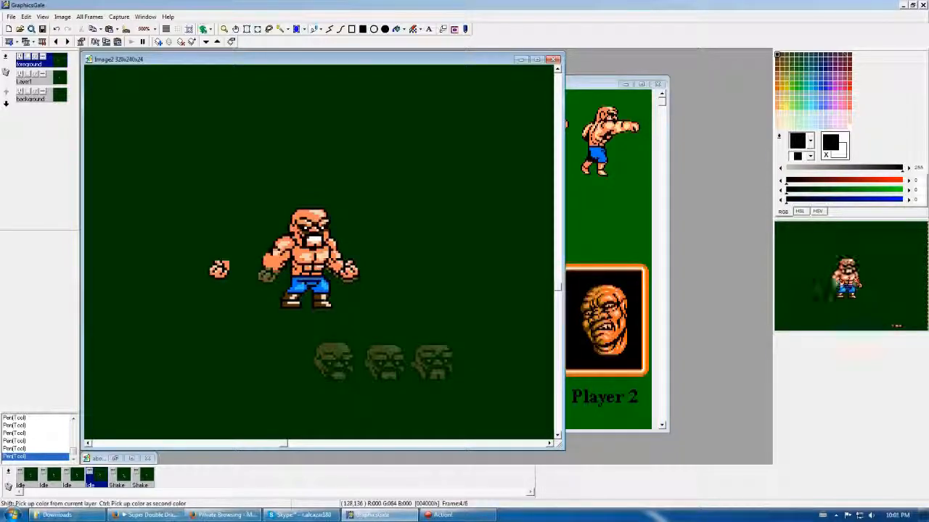
pyautogui.rightClick(265, 264)
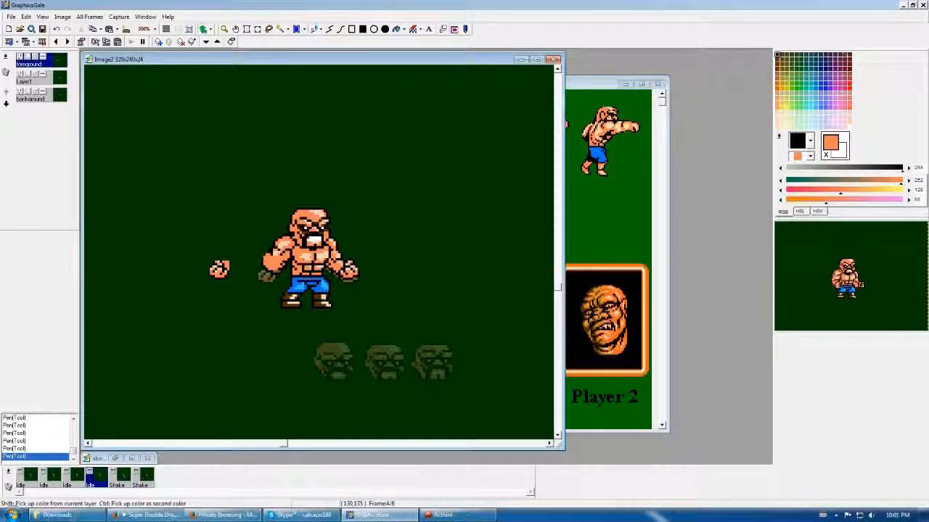
pyautogui.rightClick(268, 255)
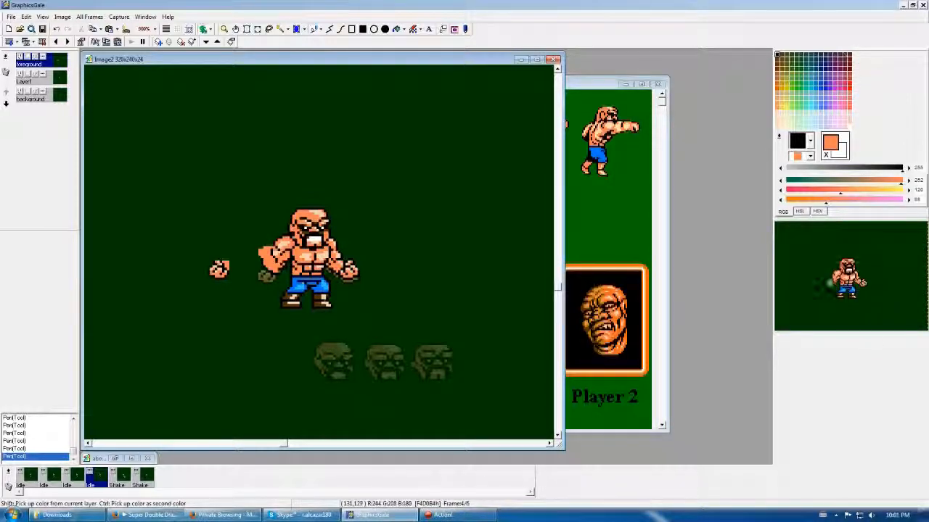
# Shade the raised forearm and hand with sampled light skin highlights, orange skin and black outline pixels
pyautogui.rightClick(292, 268)
pyautogui.keyDown('ctrl'); pyautogui.click(280, 251); pyautogui.keyUp('ctrl')
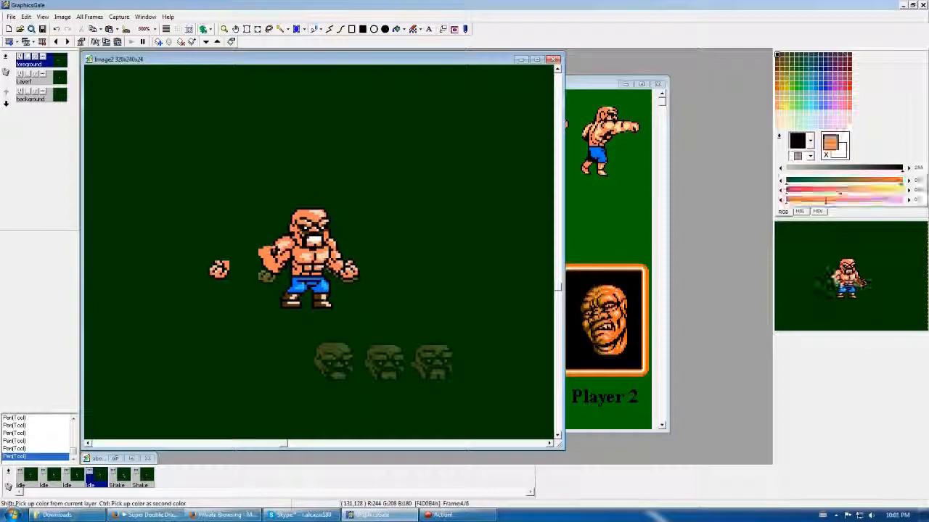
pyautogui.keyDown('ctrl'); pyautogui.click(270, 247); pyautogui.keyUp('ctrl')
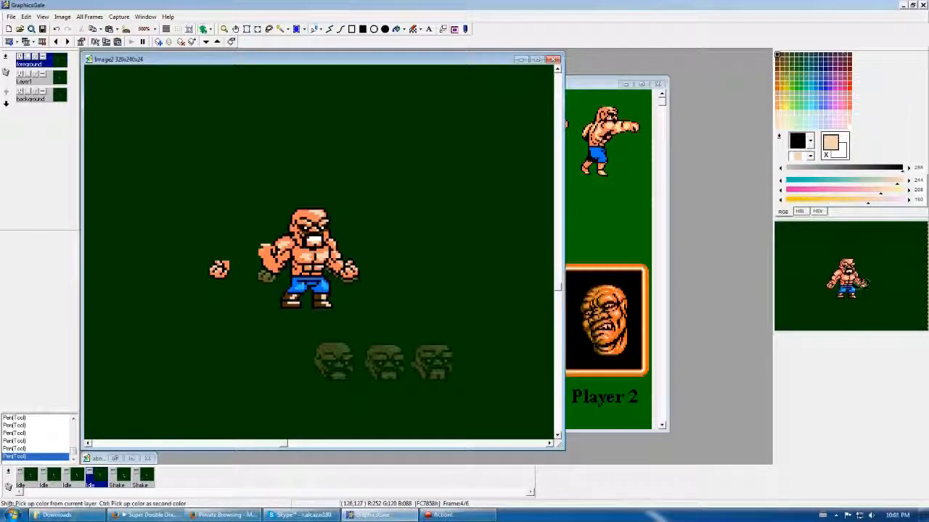
pyautogui.keyDown('ctrl'); pyautogui.click(268, 256); pyautogui.keyUp('ctrl')
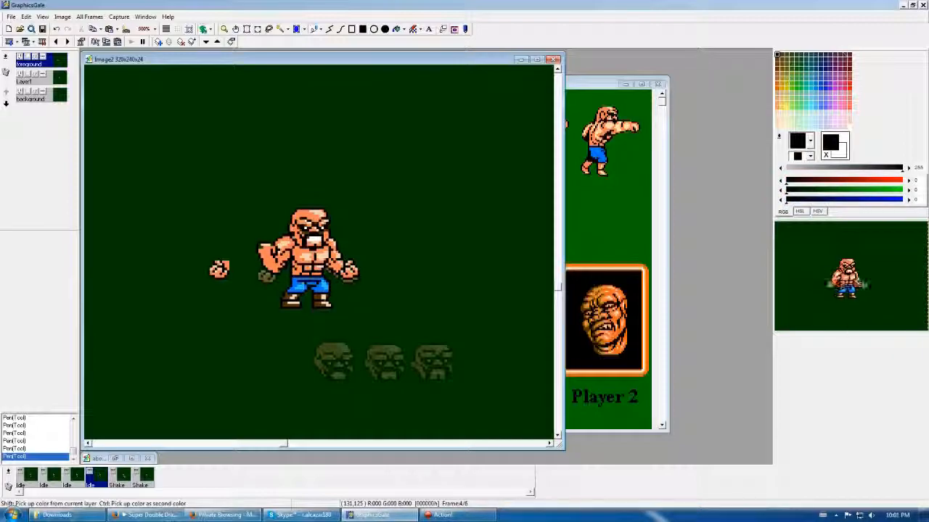
pyautogui.keyDown('ctrl'); pyautogui.click(268, 249); pyautogui.keyUp('ctrl')
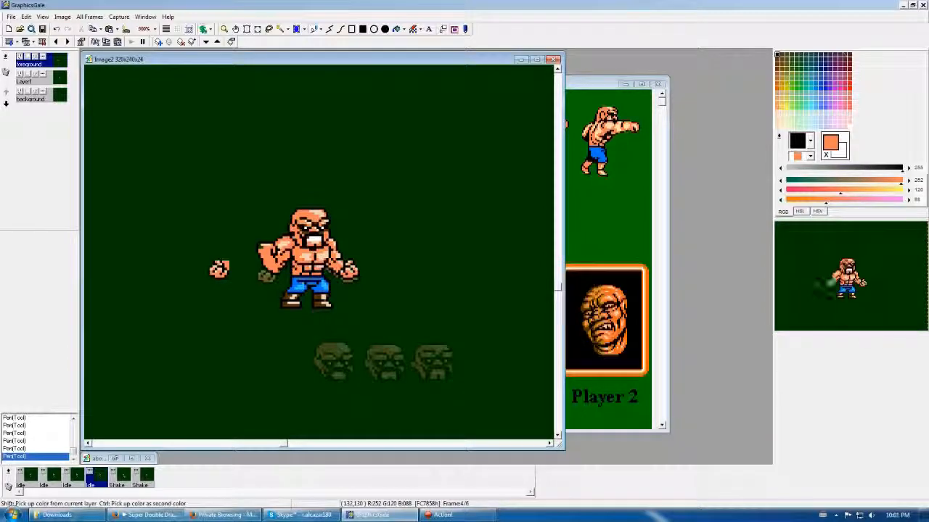
# Refine the raised hand's upper edge and the forearm shading with sampled highlight, skin and black pixels
pyautogui.keyDown('ctrl'); pyautogui.click(266, 274); pyautogui.keyUp('ctrl')
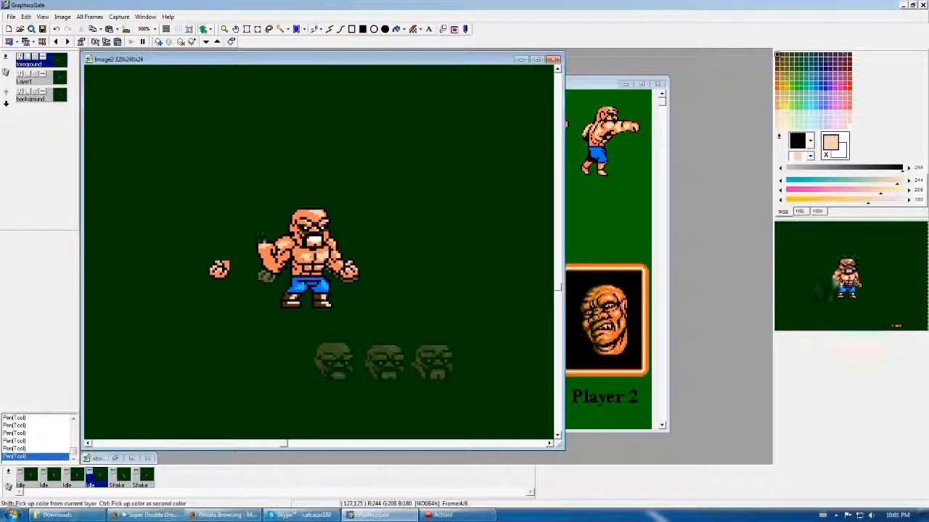
pyautogui.keyDown('ctrl'); pyautogui.click(266, 273); pyautogui.keyUp('ctrl')
pyautogui.keyDown('ctrl'); pyautogui.click(267, 274); pyautogui.keyUp('ctrl')
pyautogui.rightClick(267, 244)
pyautogui.rightClick(267, 247)
pyautogui.rightClick(278, 259)
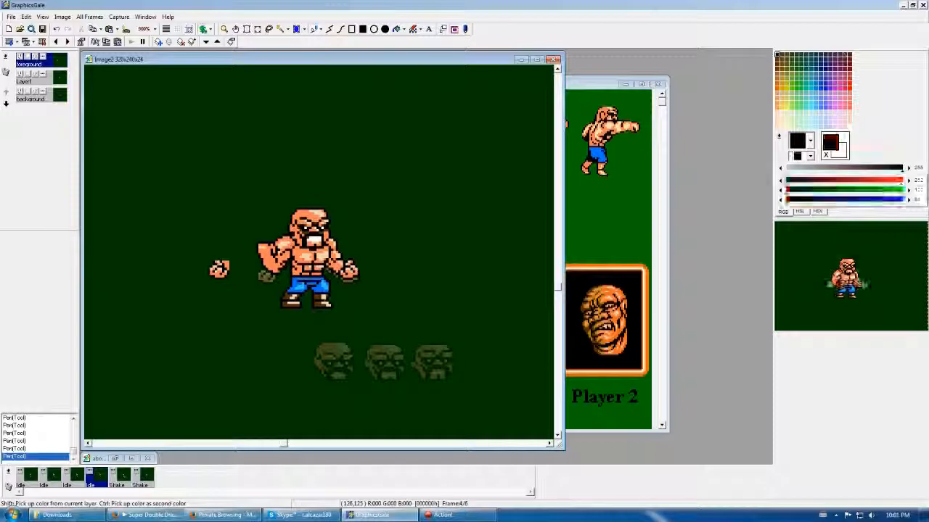
# Undo the last pen strokes on the raised arm and repaint the pixels around its elbow in sampled colors
pyautogui.hotkey('ctrl', 'z')
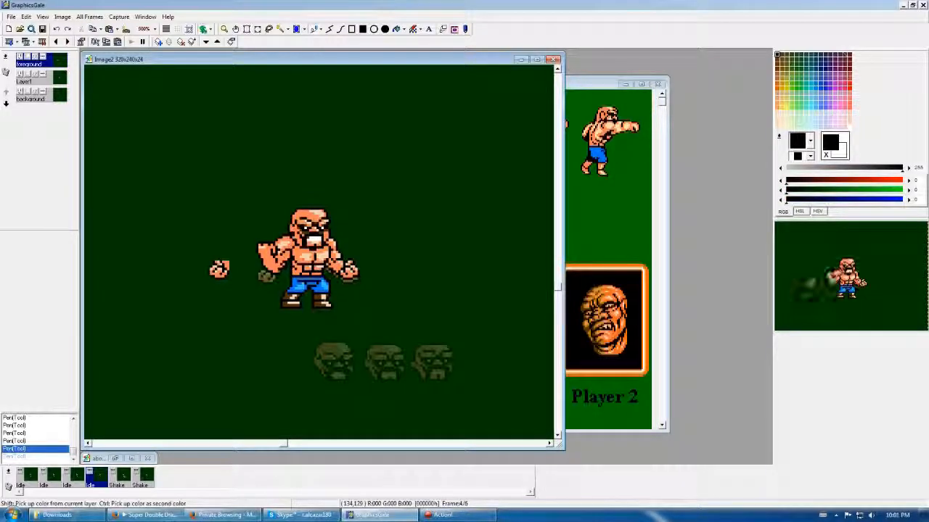
pyautogui.click(280, 259)
pyautogui.rightClick(282, 258)
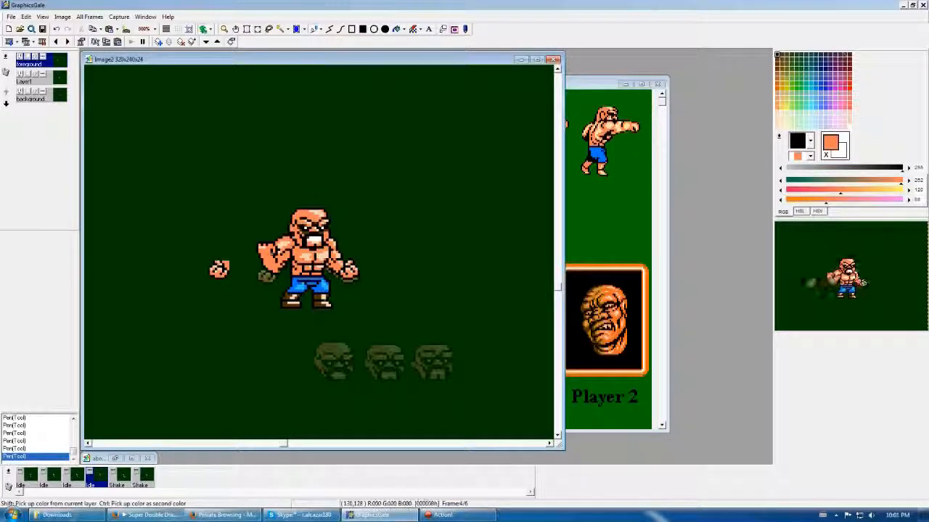
pyautogui.rightClick(272, 257)
pyautogui.hotkey('ctrl', 'z')
pyautogui.click(280, 258)
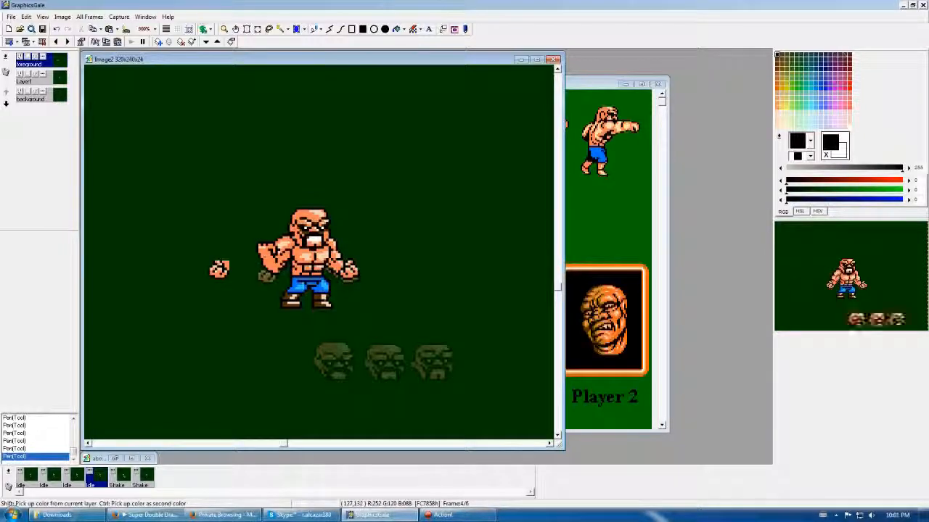
# Sample the dark green background color for the pen, and shift the raised hand slightly toward the body
pyautogui.rightClick(269, 291)
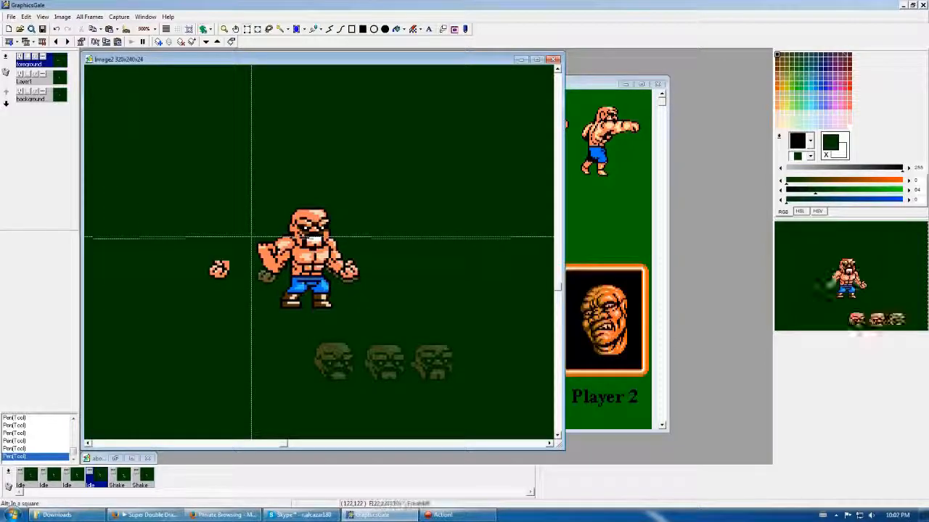
pyautogui.moveTo(251, 237); pyautogui.dragTo(270, 257)
pyautogui.click(307, 179)
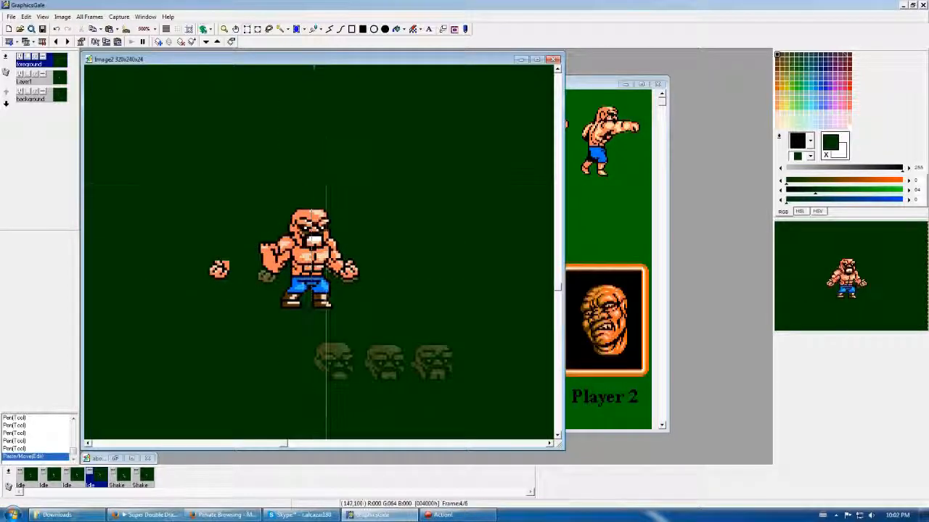
# Touch up the black outline along the raised forearm and wrist
pyautogui.rightClick(278, 268)
pyautogui.click(277, 268)
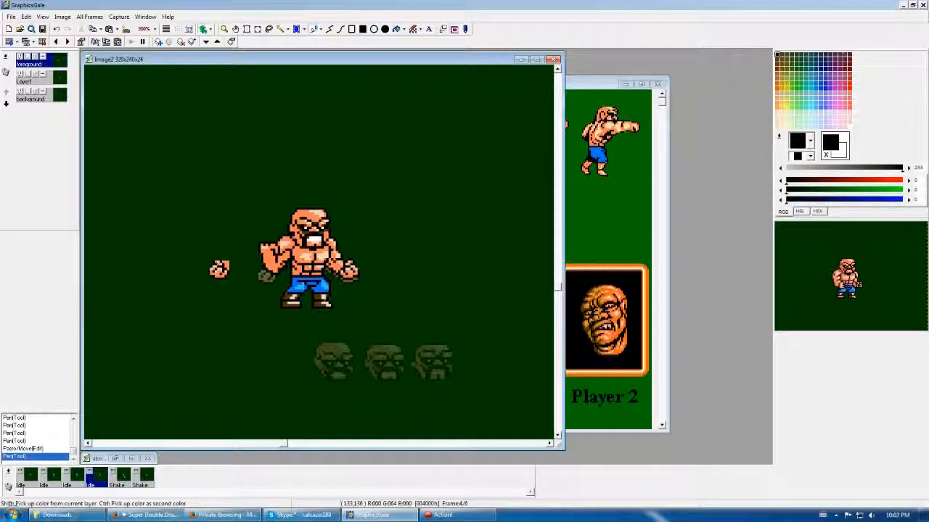
pyautogui.click(274, 254)
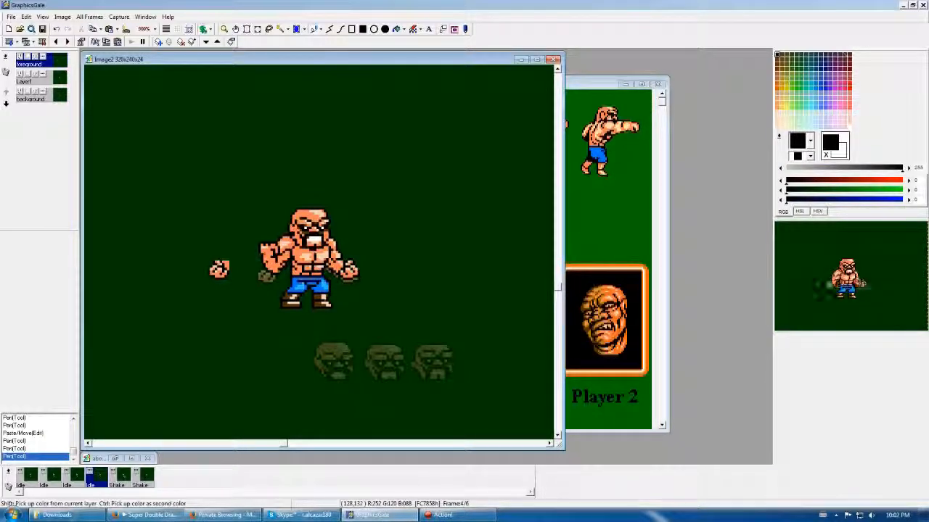
# Try to repaint the pixels at the upper rear edge of the bald head, and undo the last pen strokes
pyautogui.rightClick(294, 208)
pyautogui.click(296, 209)
pyautogui.click(296, 208)
pyautogui.hotkey('ctrl', 'z')
pyautogui.hotkey('ctrl', 'z')
pyautogui.hotkey('ctrl', 'z')
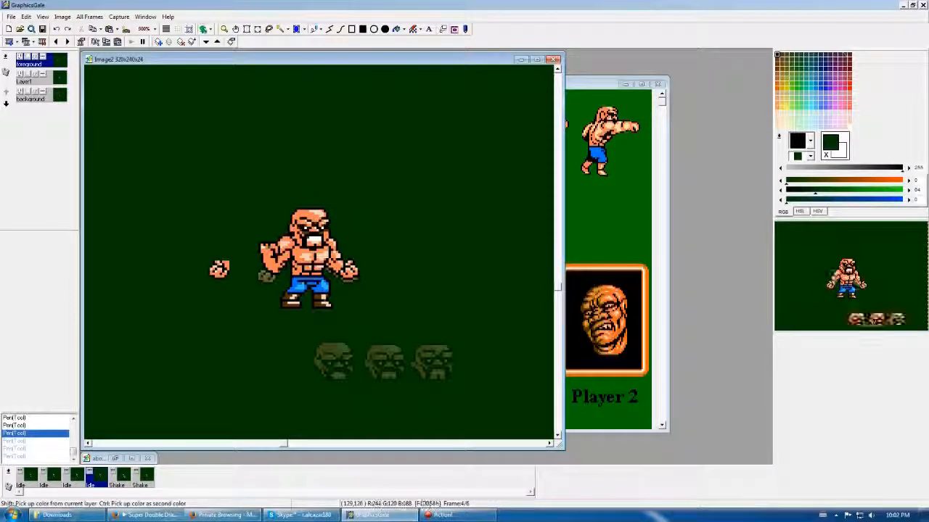
# Retouch skin pixels on the bald fighter's head and raised rear hand in sampled light skin and orange, undoing one stray stroke
pyautogui.rightClick(314, 214)
pyautogui.click(304, 210)
pyautogui.click(292, 235)
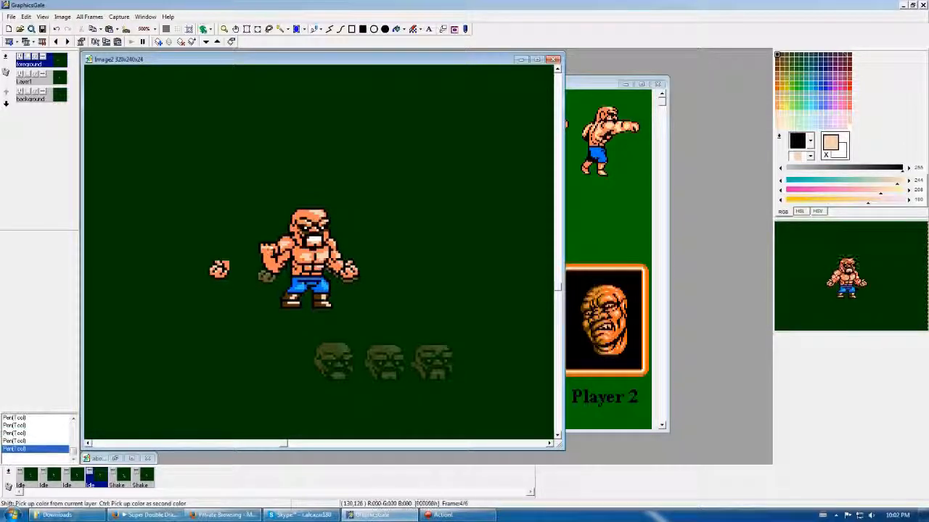
pyautogui.rightClick(277, 240)
pyautogui.click(275, 244)
pyautogui.hotkey('ctrl', 'z')
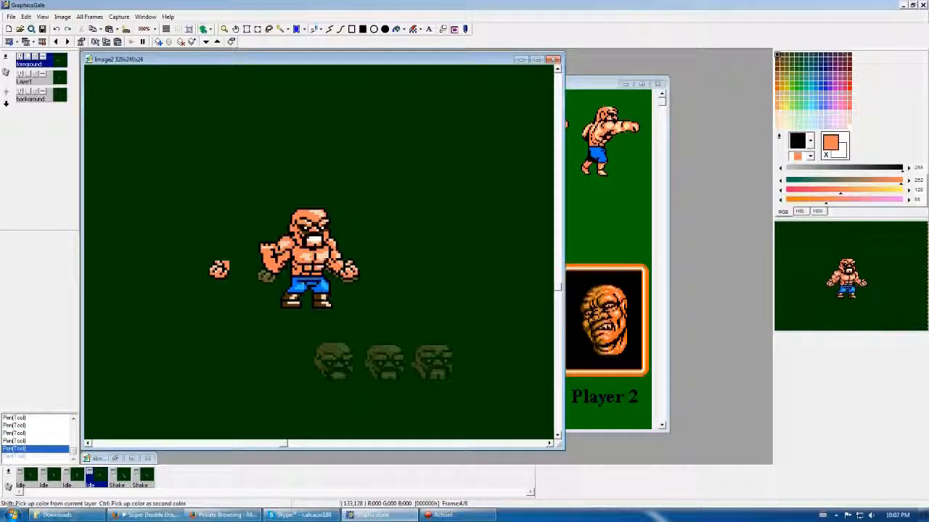
pyautogui.click(273, 246)
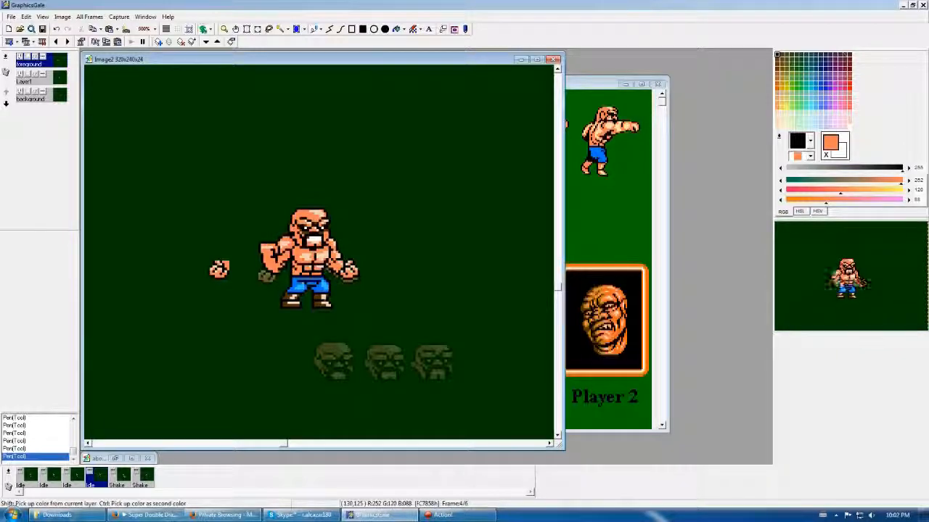
# Refine the shading of the raised rear hand and forearm in frame 4 with sampled light skin, orange and black
pyautogui.rightClick(268, 246)
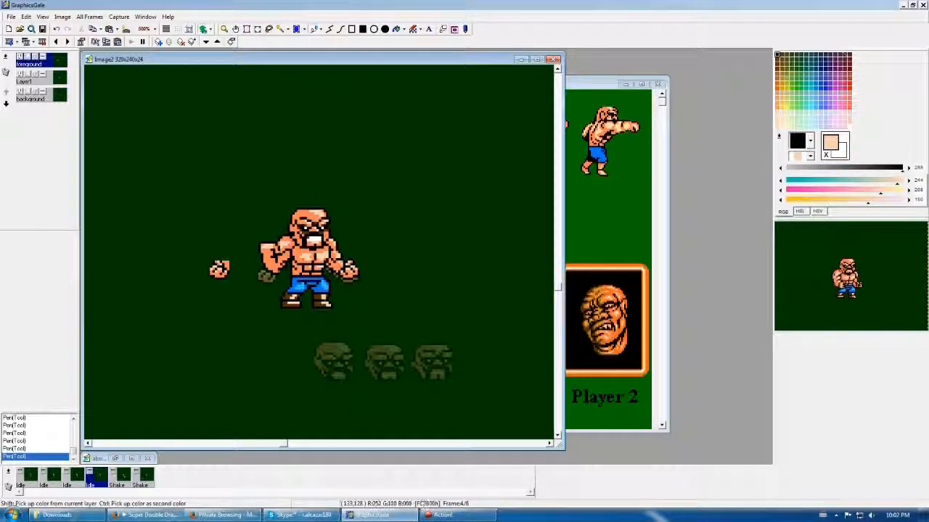
pyautogui.rightClick(286, 257)
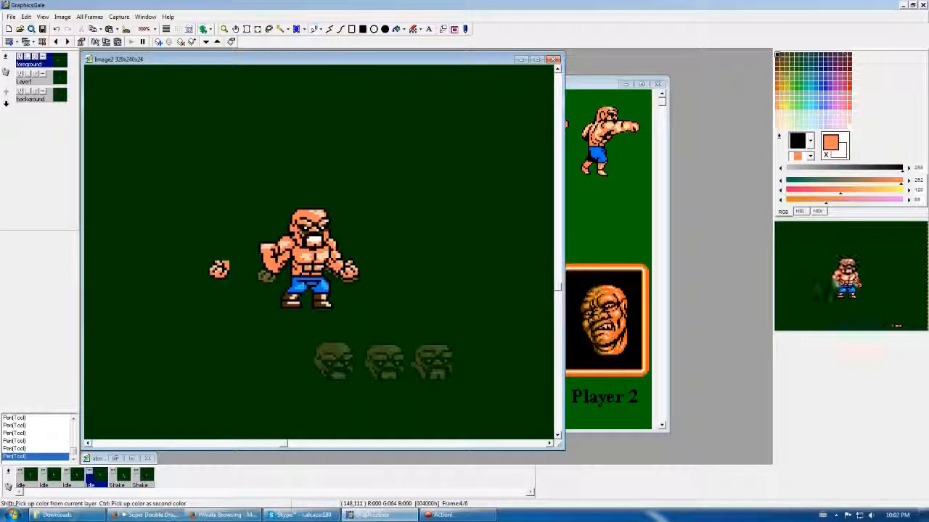
pyautogui.press('Right')
pyautogui.press('Left')
pyautogui.rightClick(290, 301)
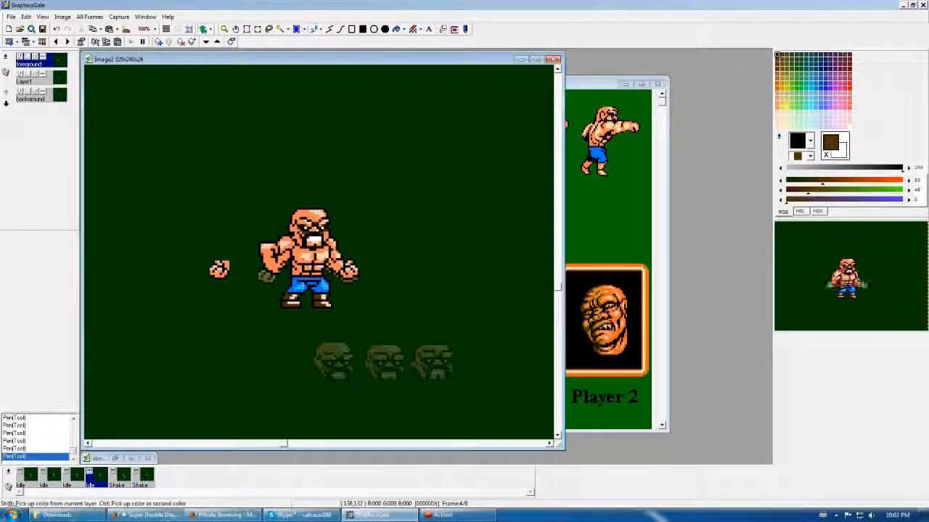
pyautogui.rightClick(276, 261)
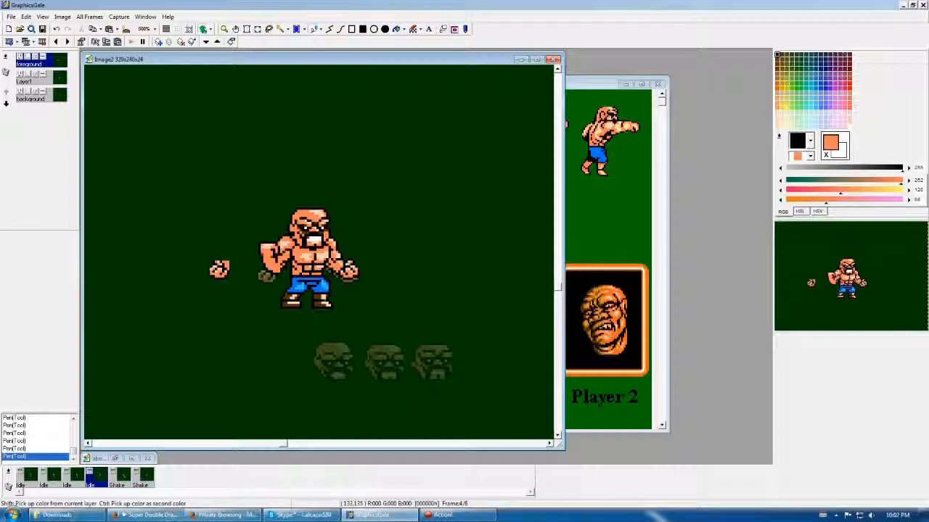
pyautogui.rightClick(283, 266)
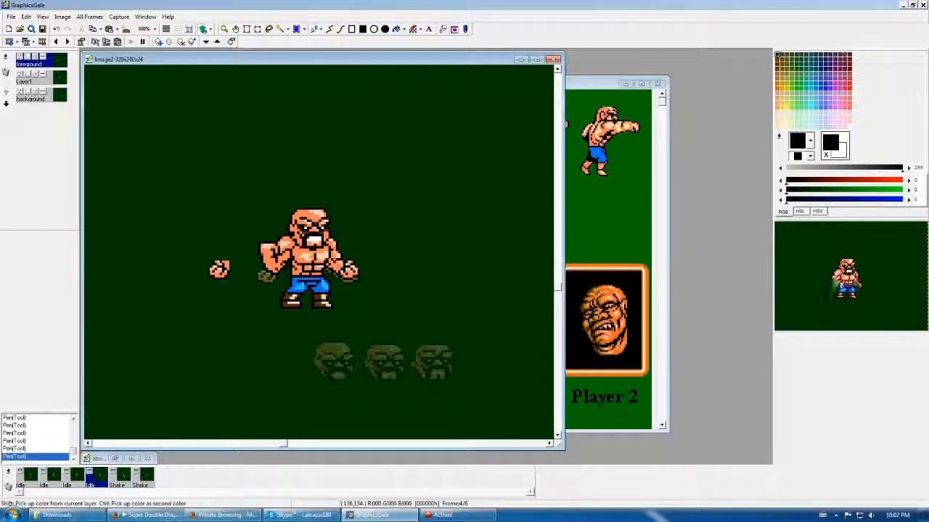
# Rework the elbow and inner forearm pixels of the raised rear arm in sampled orange and black
pyautogui.rightClick(277, 261)
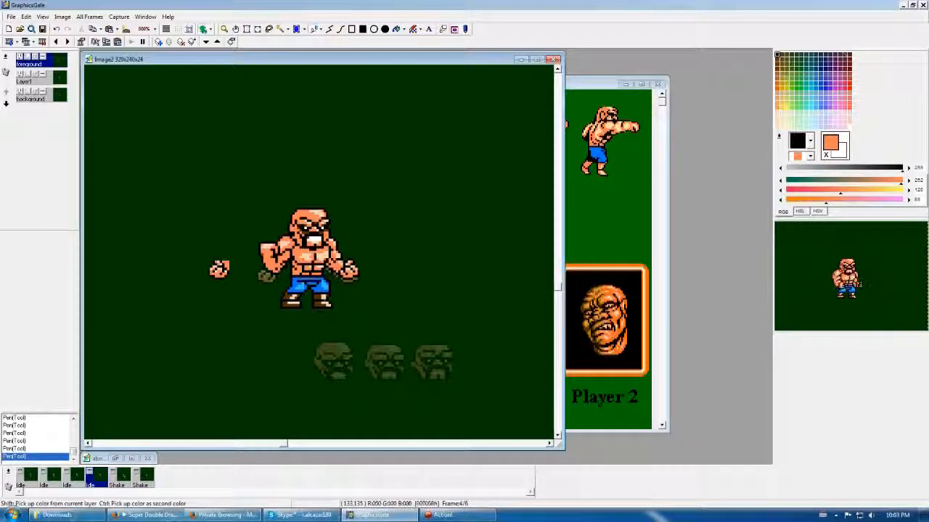
pyautogui.rightClick(277, 258)
pyautogui.rightClick(279, 259)
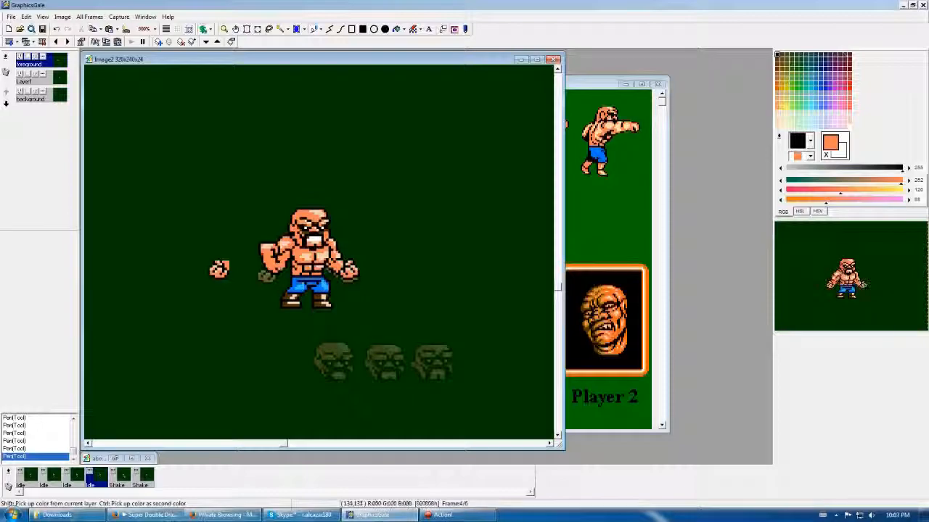
pyautogui.rightClick(283, 260)
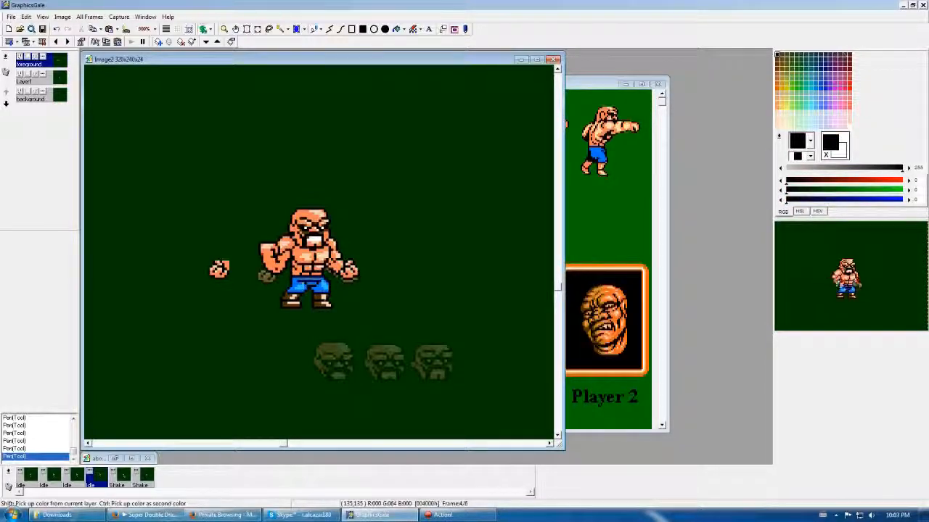
pyautogui.rightClick(283, 256)
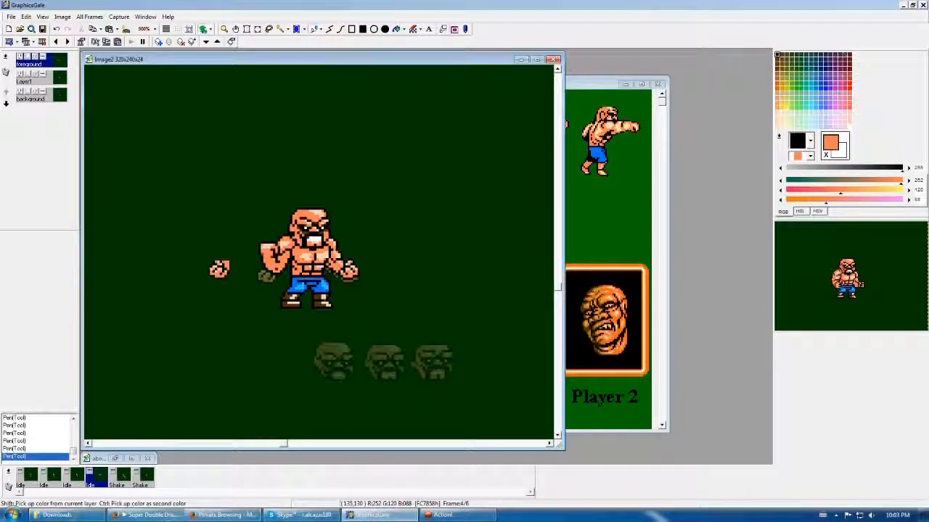
pyautogui.rightClick(280, 244)
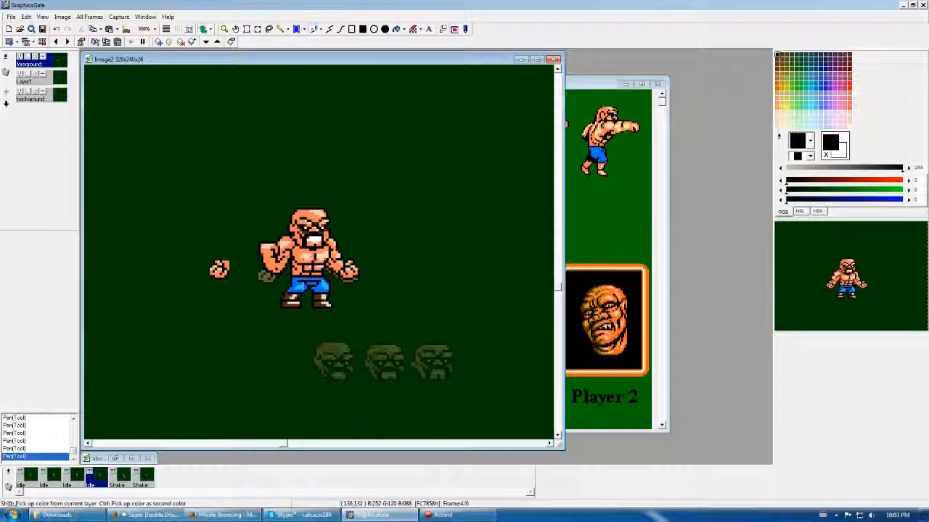
pyautogui.rightClick(288, 246)
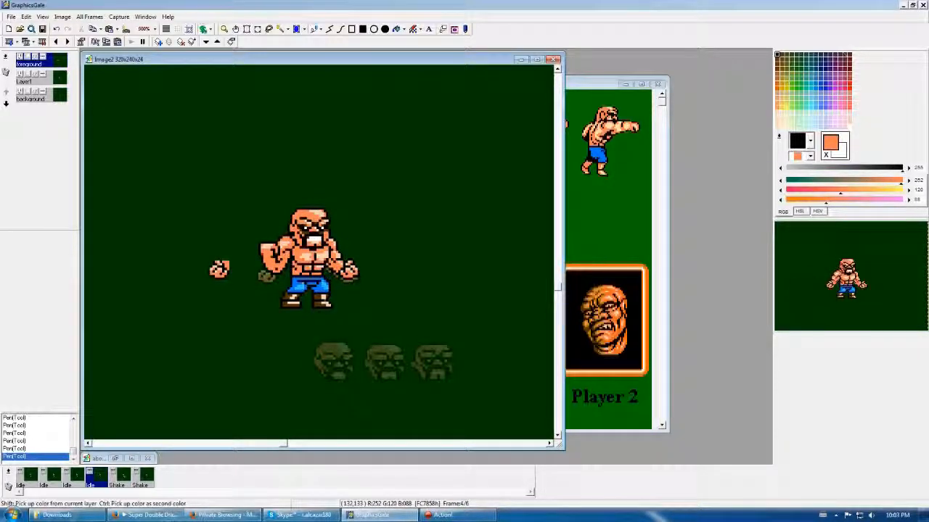
pyautogui.rightClick(317, 228)
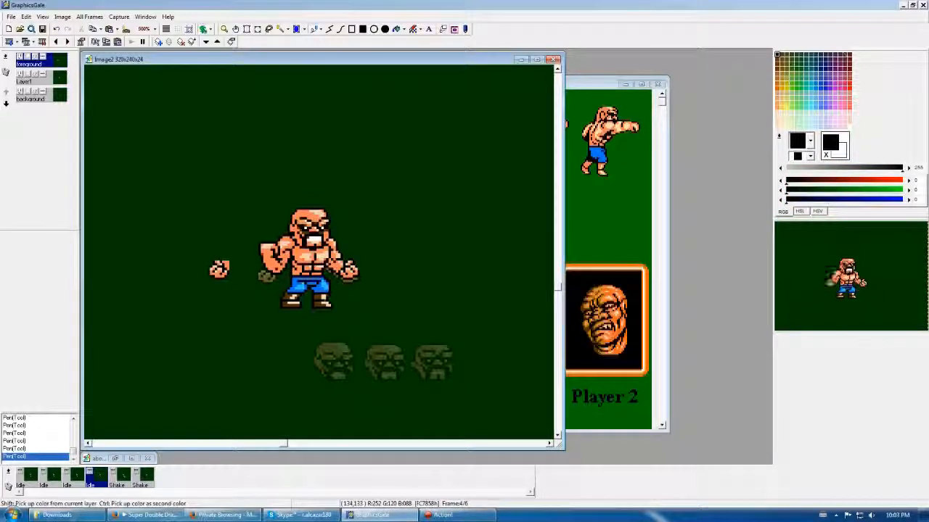
pyautogui.rightClick(302, 218)
pyautogui.rightClick(274, 263)
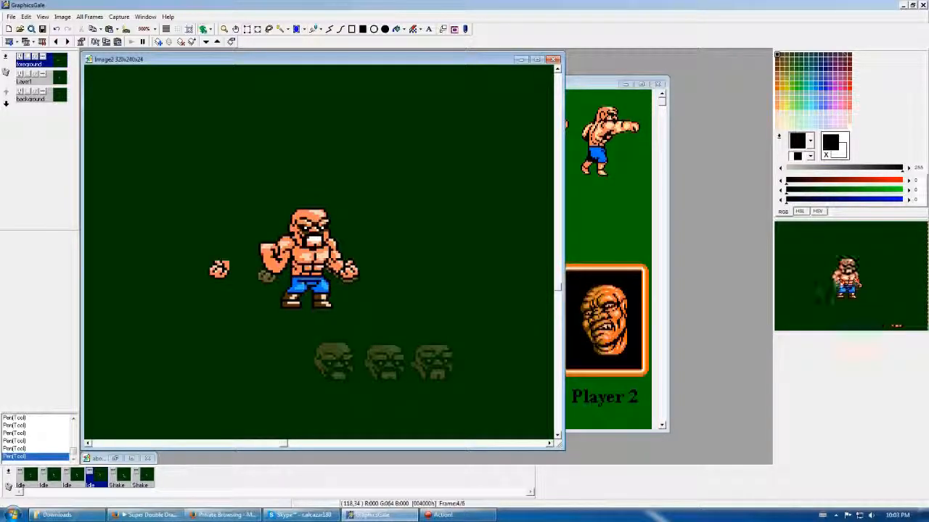
# On the background layer, move the front hand off the arm into the empty space beside the body
pyautogui.click(31, 97)
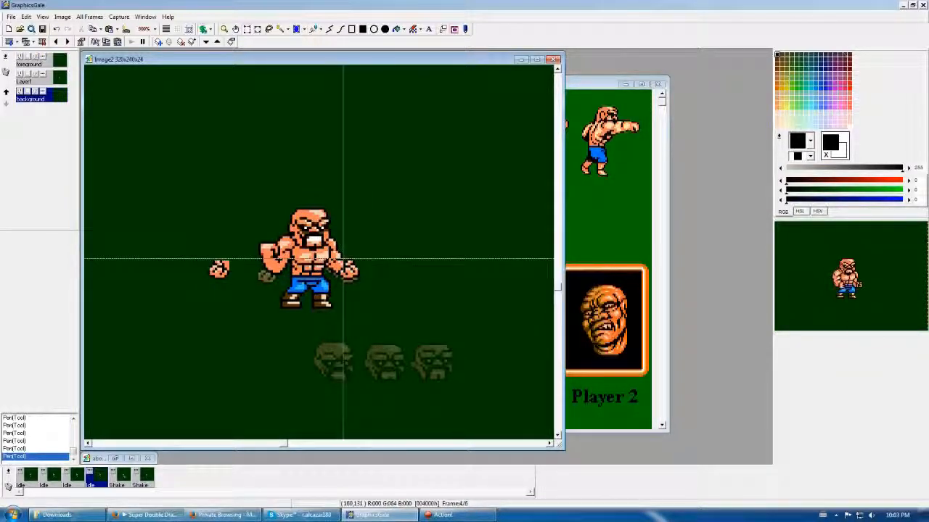
pyautogui.moveTo(338, 256); pyautogui.dragTo(403, 270)
pyautogui.click(427, 236)
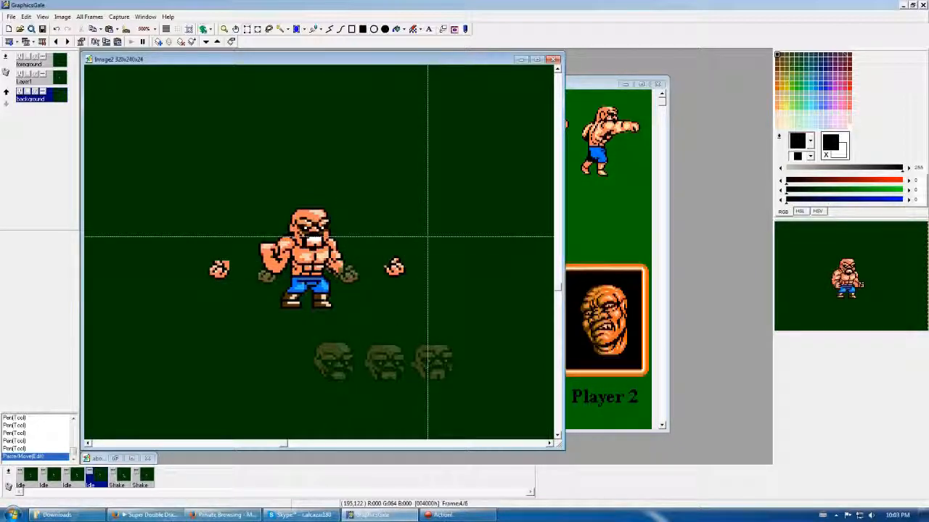
# Draw the front forearm bending upward from the elbow in the sampled orange skin color
pyautogui.click(335, 263)
pyautogui.rightClick(340, 261)
pyautogui.click(344, 258)
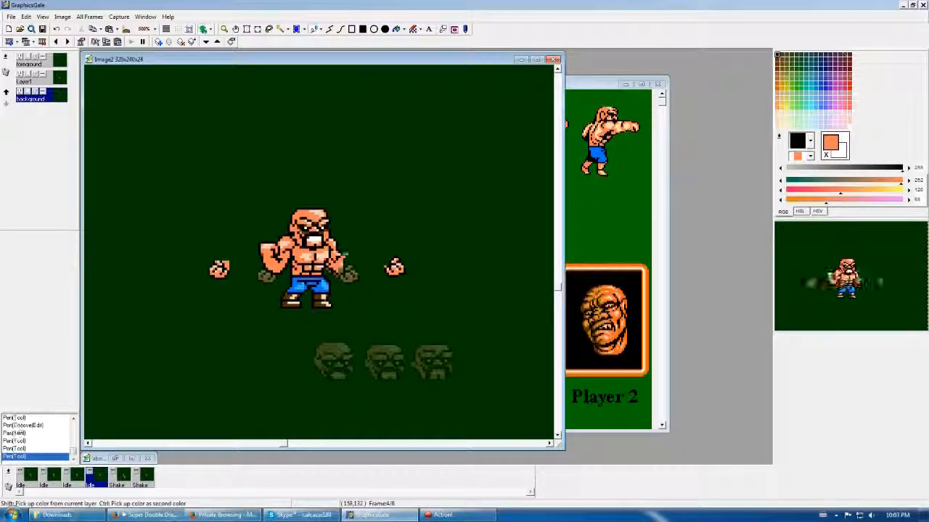
pyautogui.click(316, 258)
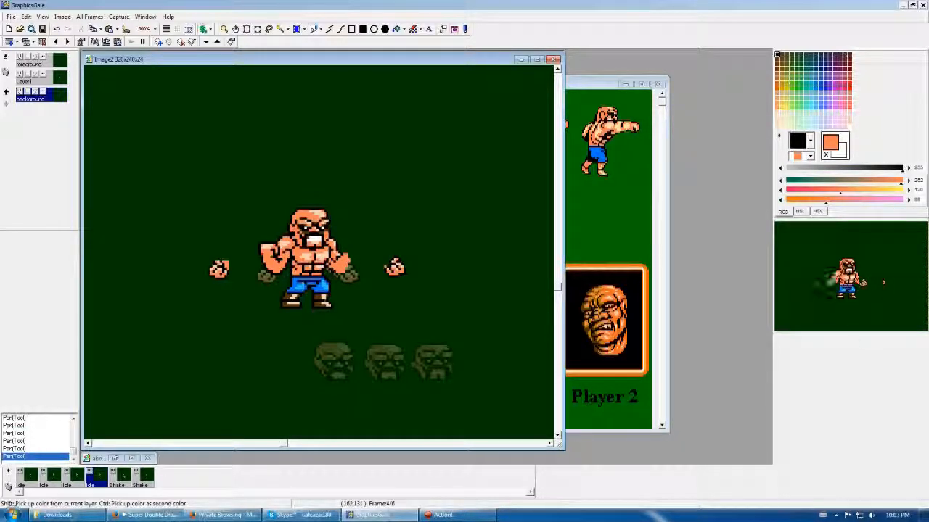
# Build the raised front hand above the forearm with sampled black and orange, trimming its edge in dark green
pyautogui.rightClick(331, 258)
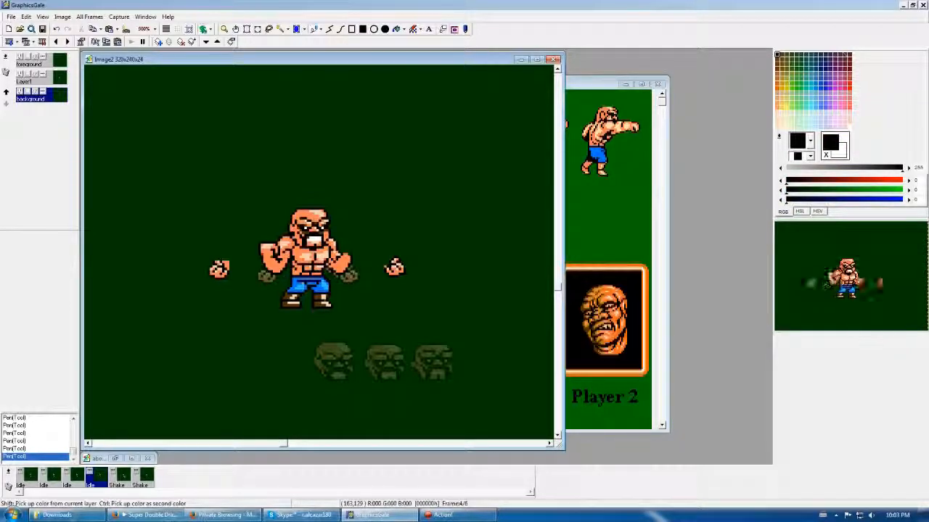
pyautogui.rightClick(318, 248)
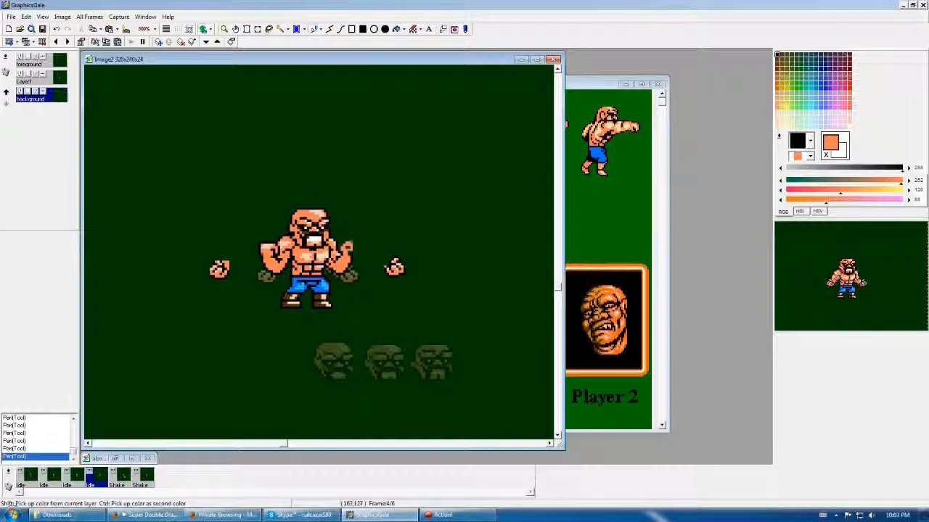
pyautogui.rightClick(319, 246)
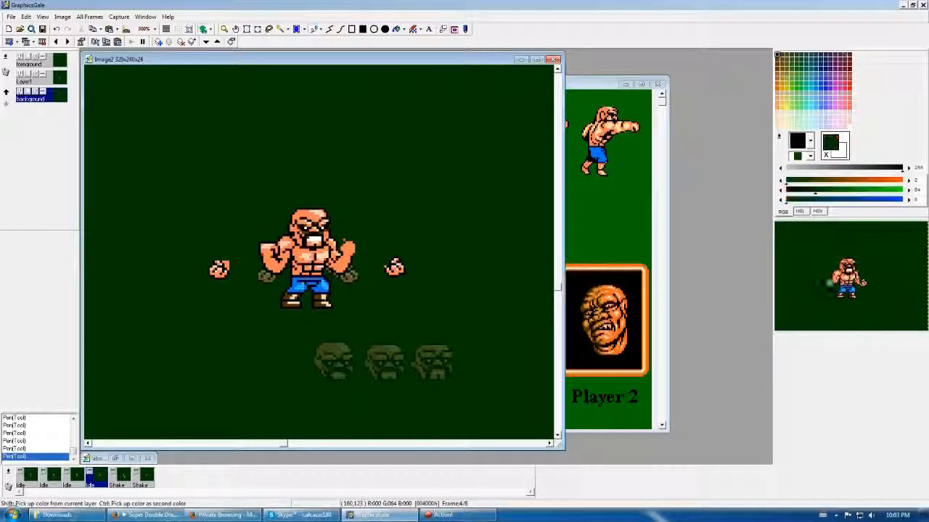
pyautogui.rightClick(316, 240)
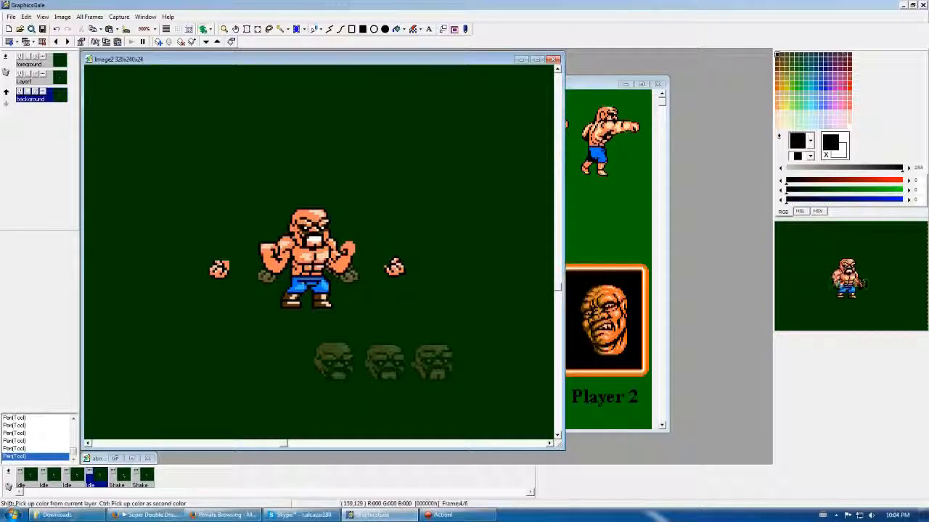
# Detail the fingers and wrist of the raised front hand with sampled orange, light skin and black
pyautogui.rightClick(335, 244)
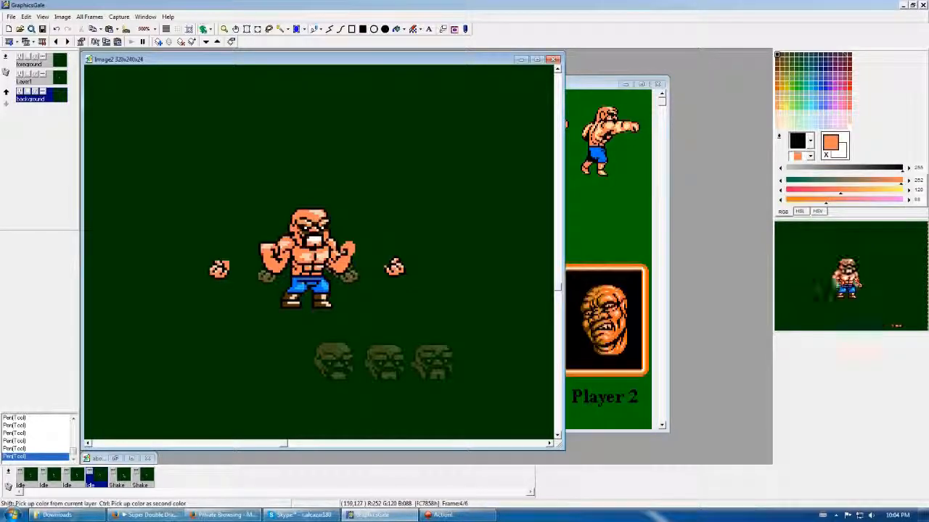
pyautogui.rightClick(339, 245)
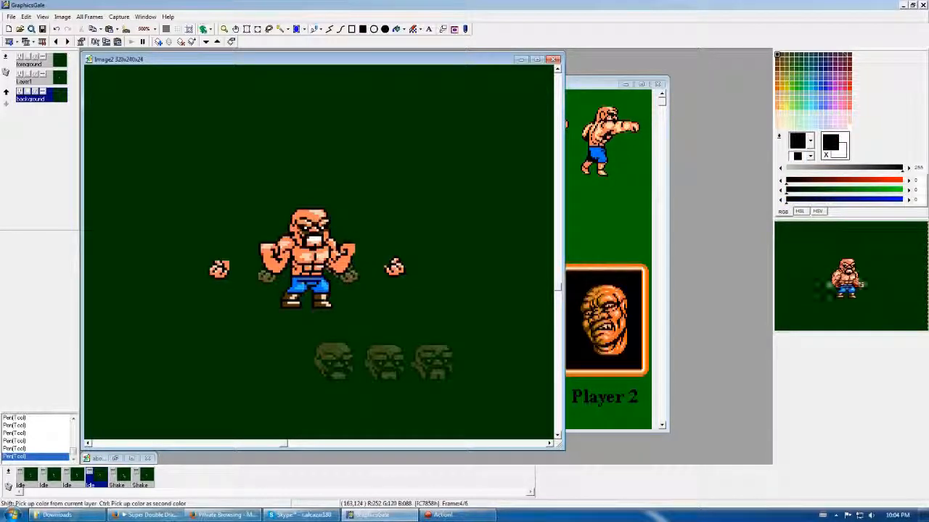
pyautogui.rightClick(316, 244)
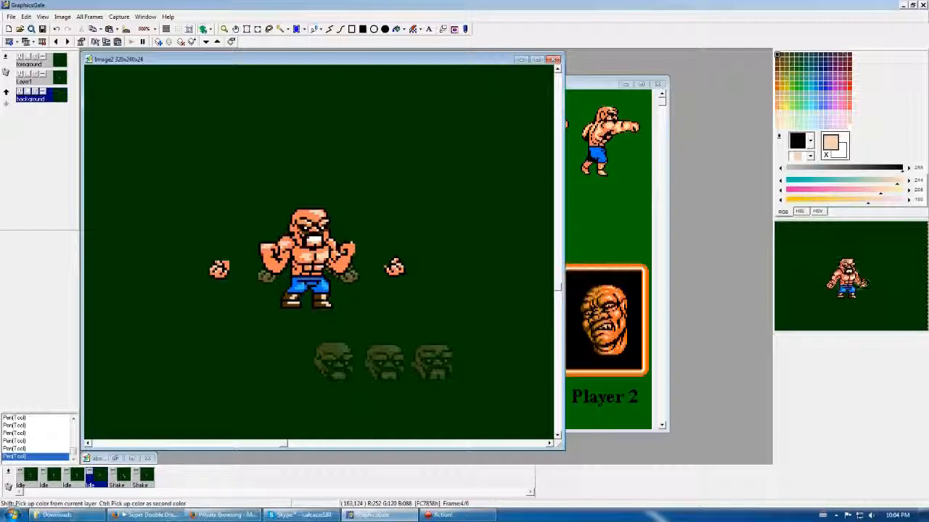
pyautogui.rightClick(320, 245)
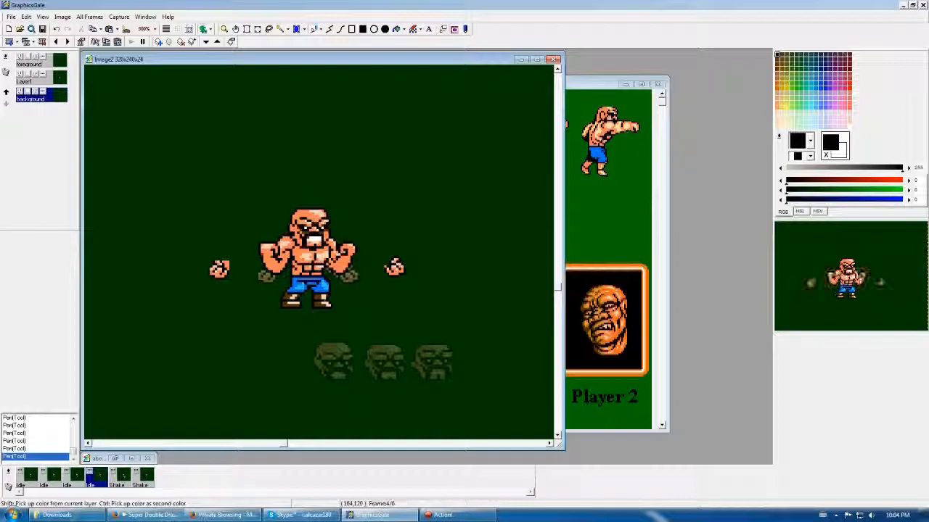
pyautogui.rightClick(323, 256)
pyautogui.rightClick(305, 248)
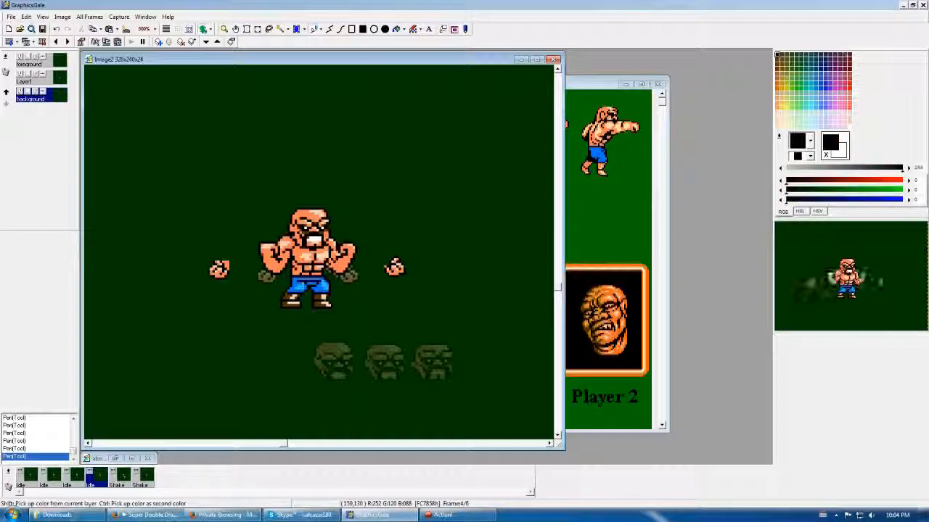
pyautogui.rightClick(313, 254)
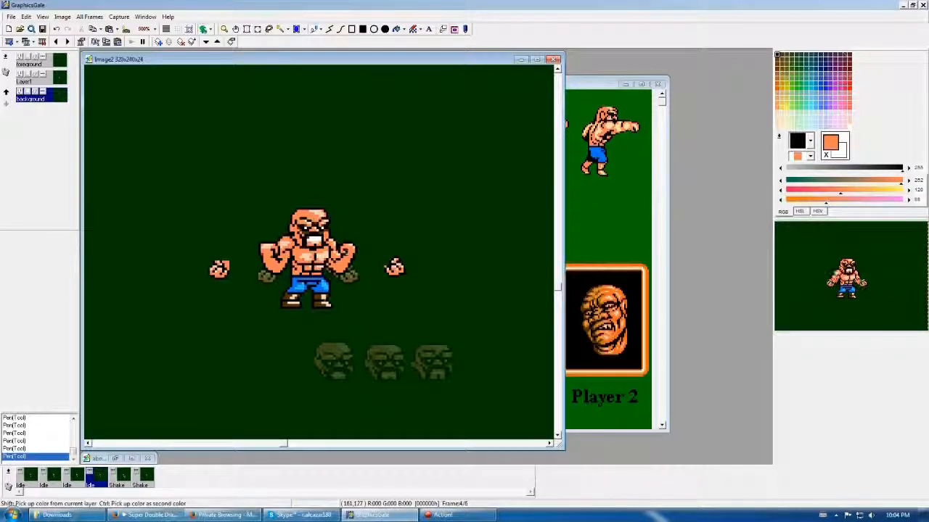
# Undo the last two pen strokes and repaint pixels around the front arm's elbow in sampled orange and black
pyautogui.rightClick(321, 276)
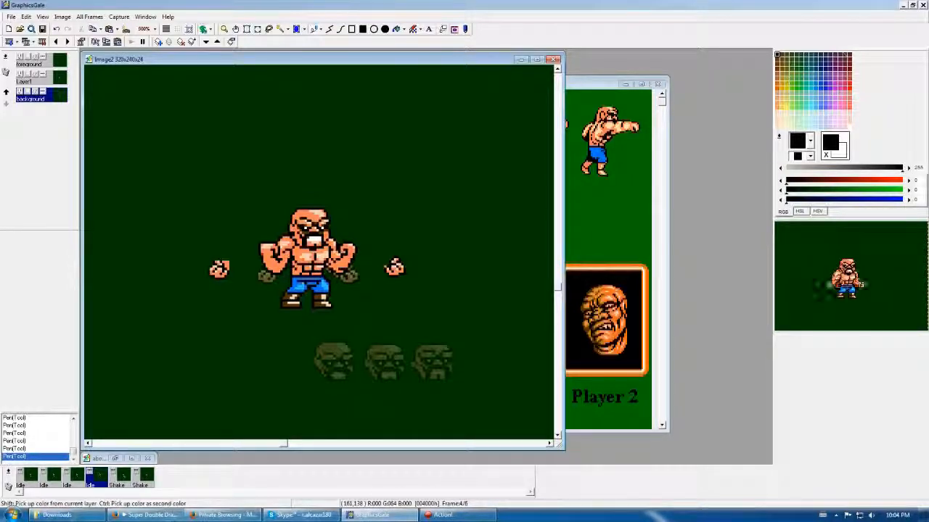
pyautogui.hotkey('ctrl', 'z')
pyautogui.hotkey('ctrl', 'z')
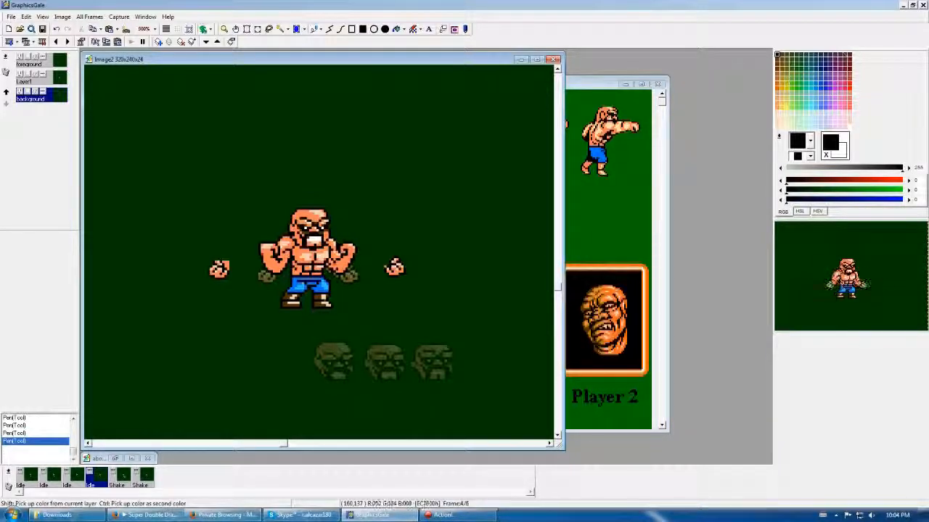
pyautogui.rightClick(335, 266)
pyautogui.rightClick(338, 268)
pyautogui.click(339, 269)
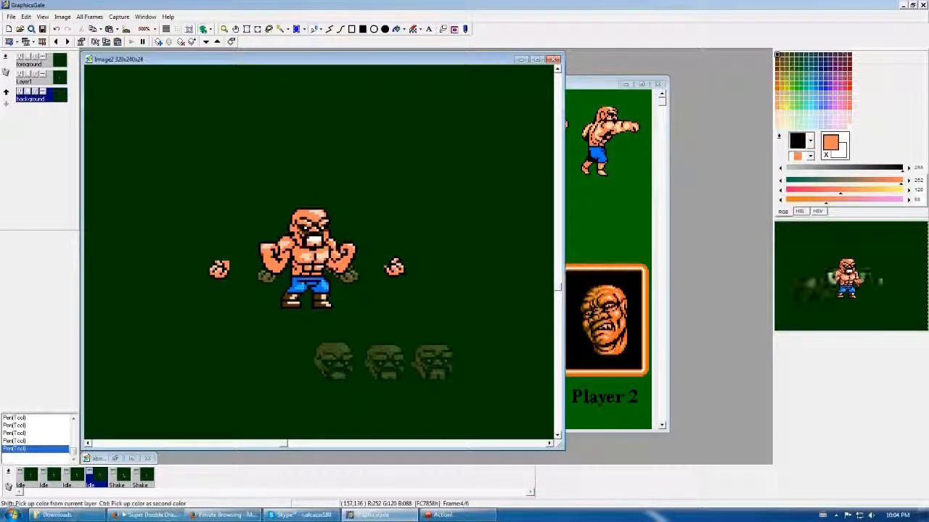
pyautogui.rightClick(339, 269)
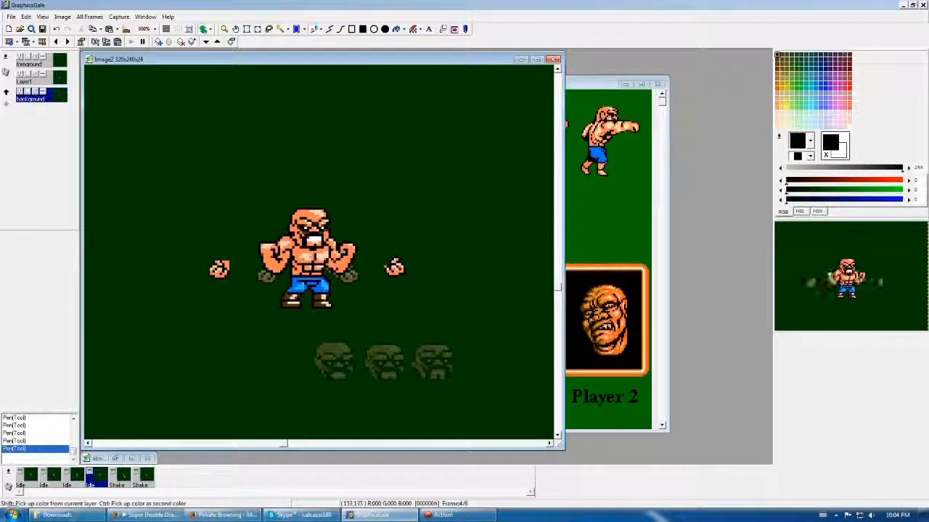
pyautogui.click(336, 252)
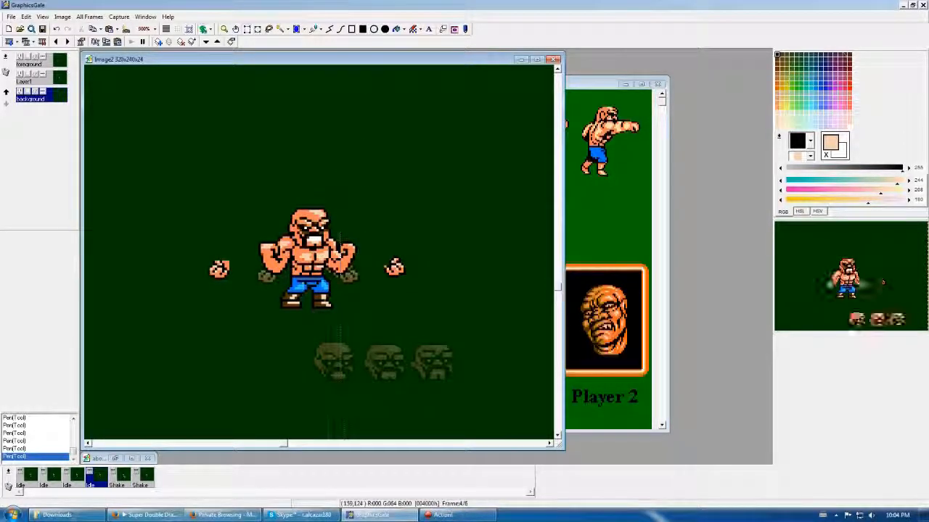
pyautogui.moveTo(315, 222); pyautogui.dragTo(376, 287)
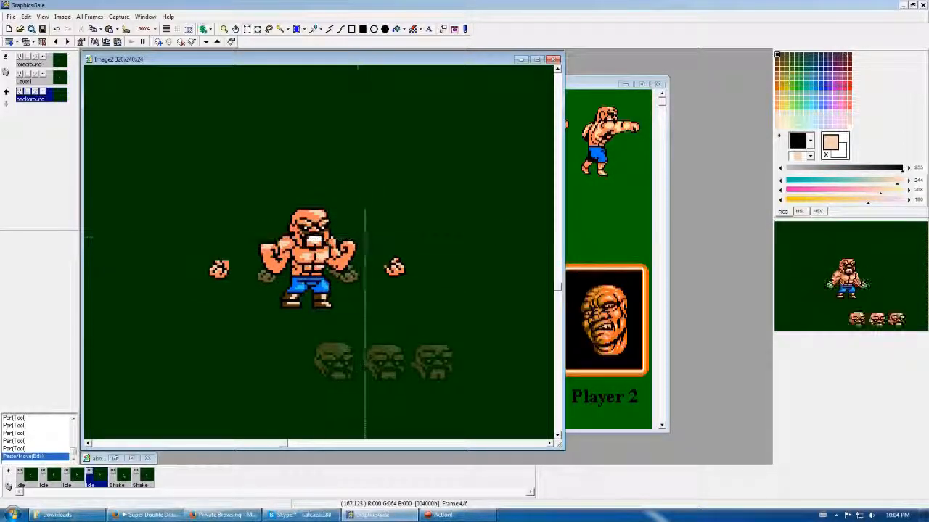
pyautogui.hotkey('ctrl', 'z')
pyautogui.press('Right')
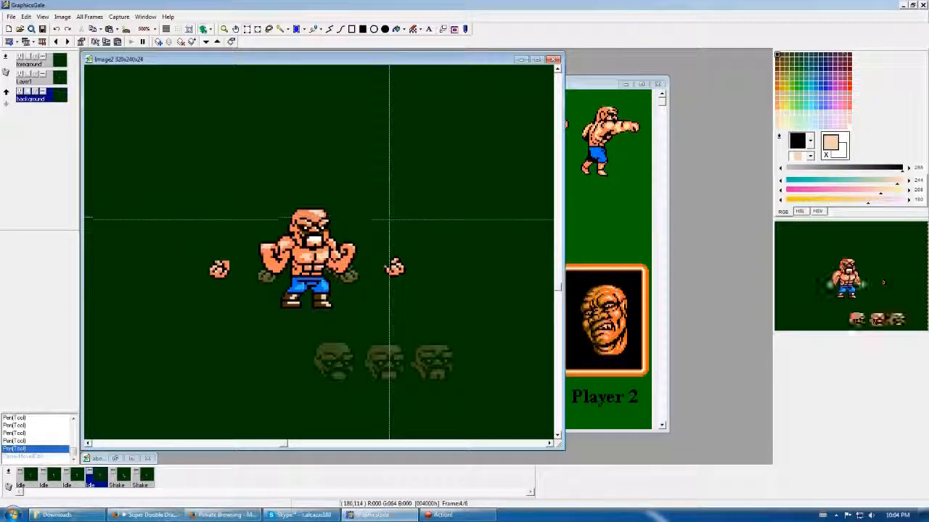
# Flip back and forth through frames around 4 and 5 to compare the raised-arm pose with the Shake frames
pyautogui.press('Left')
pyautogui.press('Right')
pyautogui.press('Right')
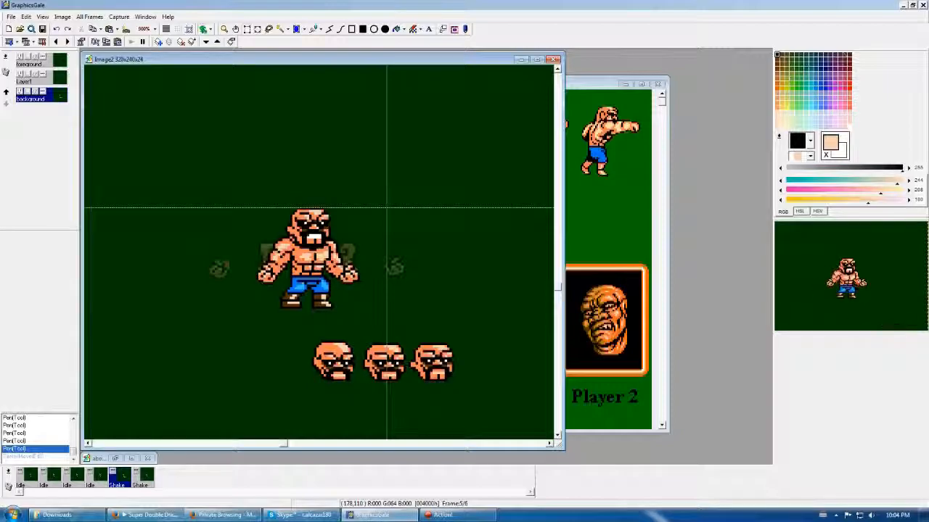
pyautogui.press('Right')
pyautogui.press('Left')
pyautogui.press('Left')
pyautogui.press('Right')
pyautogui.press('Right')
pyautogui.press('Left')
pyautogui.press('Right')
pyautogui.press('Left')
pyautogui.press('Left')
pyautogui.press('Left')
pyautogui.press('Right')
pyautogui.press('Right')
pyautogui.press('Left')
pyautogui.press('Left')
pyautogui.press('Left')
pyautogui.press('Right')
pyautogui.press('Right')
pyautogui.press('Right')
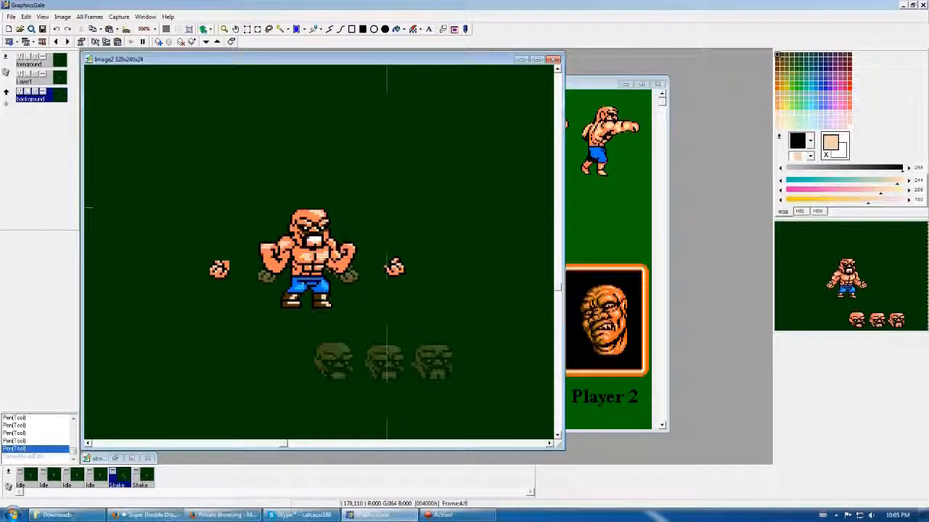
pyautogui.press('Right')
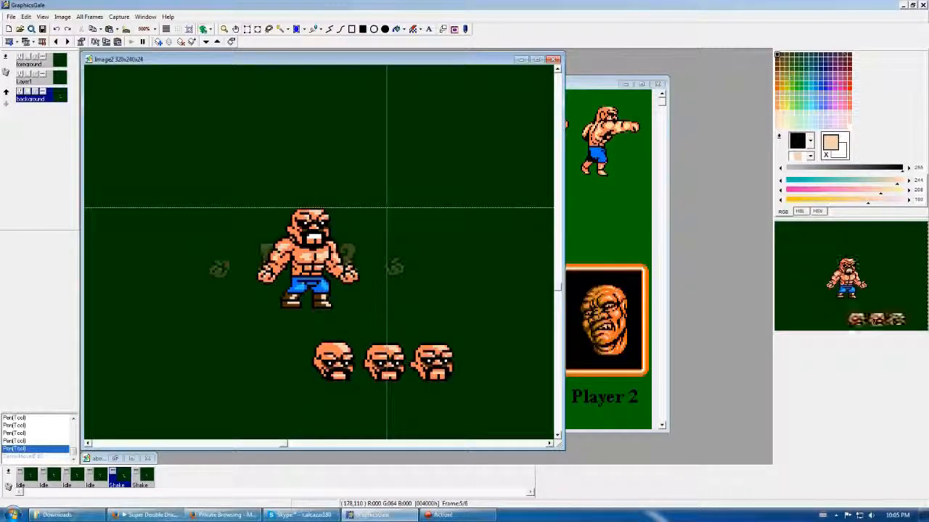
# On Layer1 of frame 5, spread the fighter's front leg outward to the right by shifting progressively lower sections of it
pyautogui.press('Up')
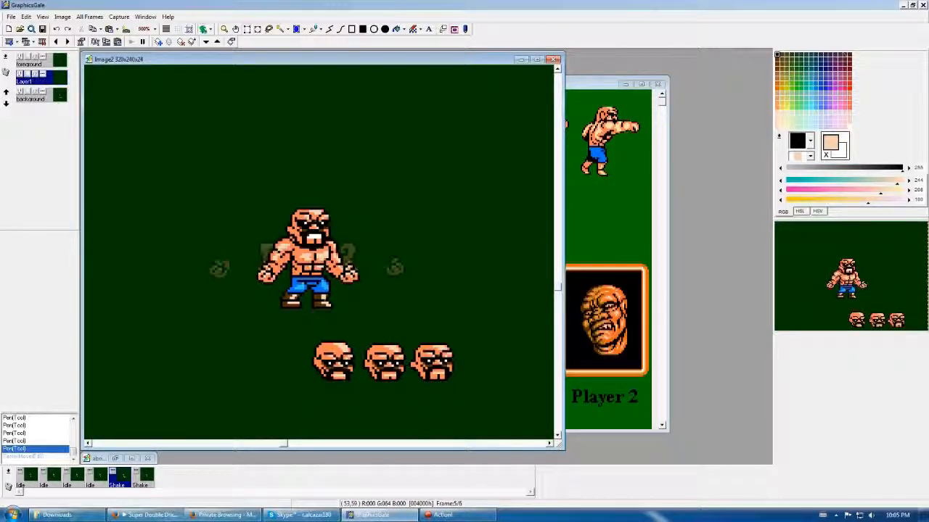
pyautogui.moveTo(309, 293); pyautogui.dragTo(346, 317)
pyautogui.press('Right')
pyautogui.click(352, 294)
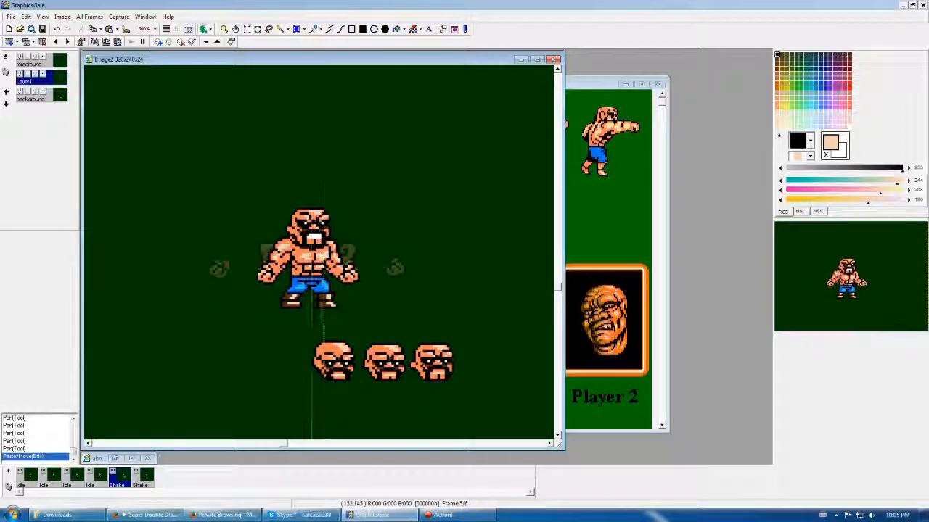
pyautogui.moveTo(310, 287); pyautogui.dragTo(343, 314)
pyautogui.press('Right')
pyautogui.click(346, 305)
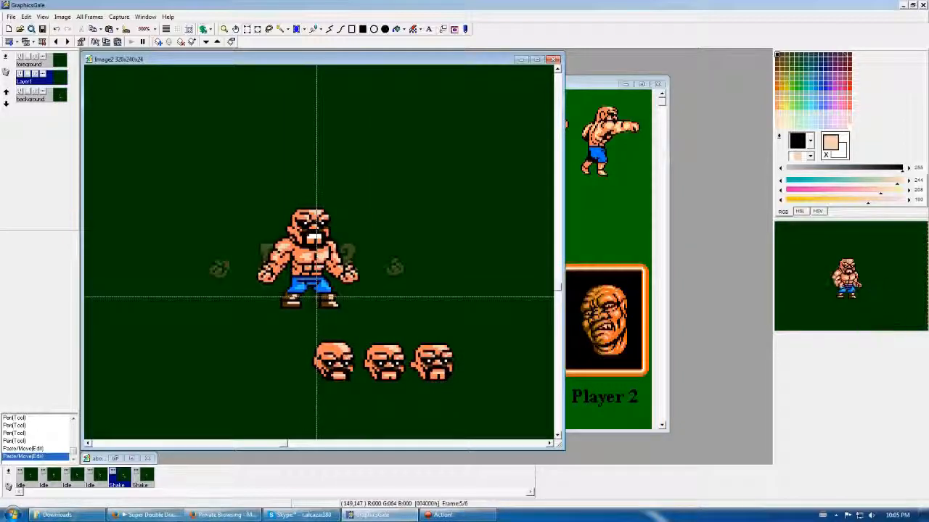
pyautogui.moveTo(316, 295); pyautogui.dragTo(351, 315)
pyautogui.press('Right')
pyautogui.click(355, 315)
pyautogui.press('Left')
pyautogui.click(365, 299)
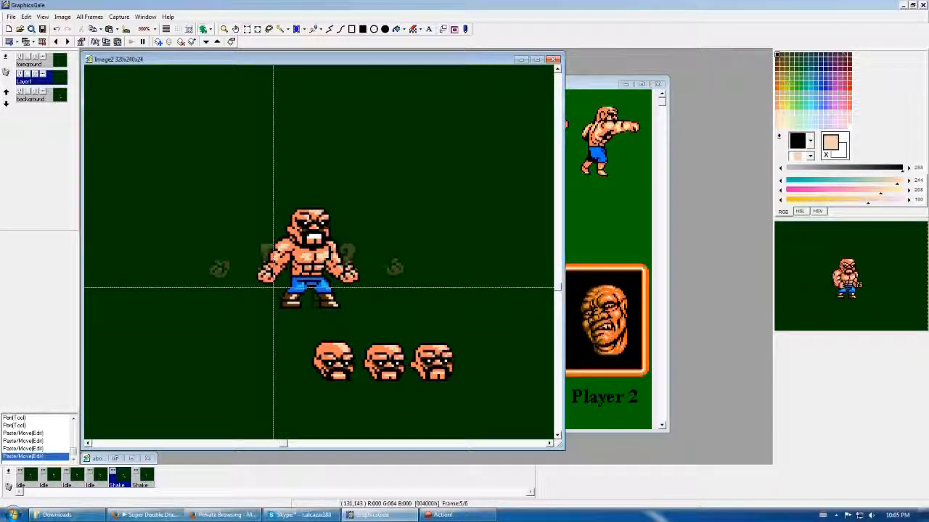
# Shift the fighter's rear leg outward to the left on Layer1 of frame 5
pyautogui.moveTo(273, 287); pyautogui.dragTo(311, 312)
pyautogui.press('Left')
pyautogui.click(323, 292)
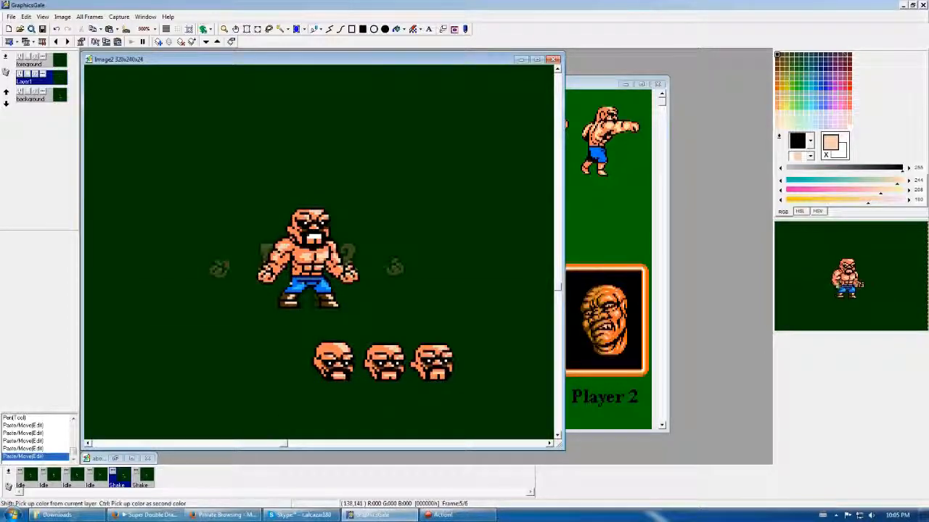
# Repaint pixels along the legs of the blue shorts in frame 5 with colors sampled from the shorts
pyautogui.rightClick(296, 280)
pyautogui.click(292, 283)
pyautogui.rightClick(296, 285)
pyautogui.click(296, 282)
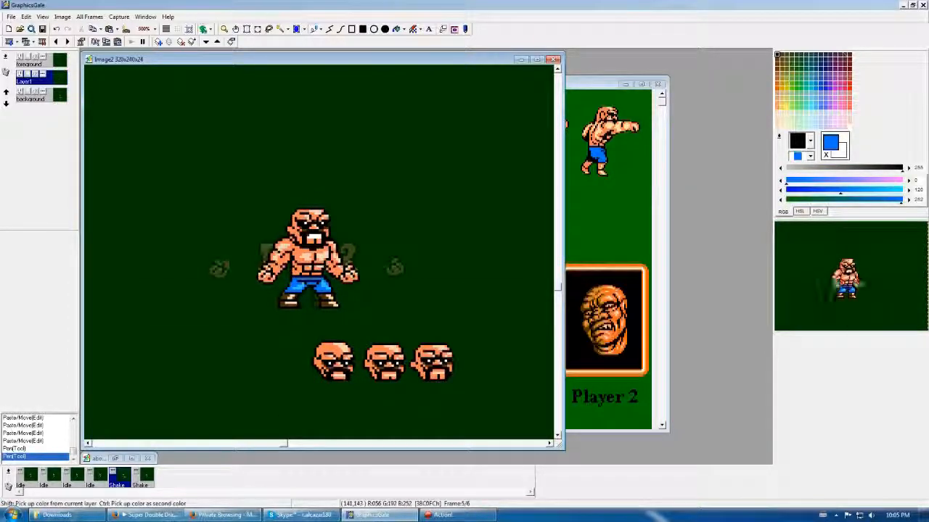
pyautogui.rightClick(303, 284)
pyautogui.click(289, 287)
pyautogui.rightClick(325, 288)
pyautogui.click(329, 288)
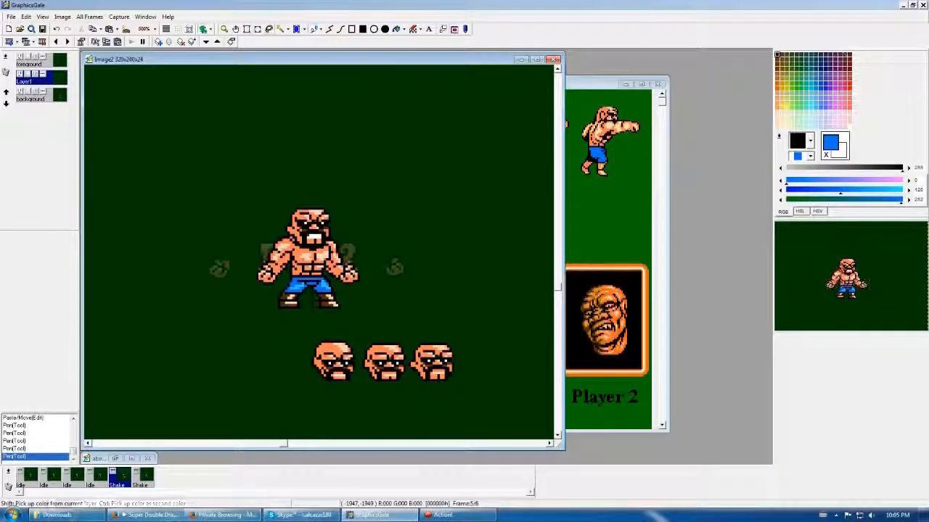
# Move the rear foot slightly further left in frame 5 and compare the stance with the neighboring frames
pyautogui.click(247, 29)
pyautogui.moveTo(273, 299); pyautogui.dragTo(309, 314)
pyautogui.click(311, 305)
pyautogui.press('Left')
pyautogui.press('Right')
pyautogui.press('Right')
# Move the whole body, including head and legs, left on Layer1 of frame 5
pyautogui.moveTo(248, 206); pyautogui.dragTo(375, 316)
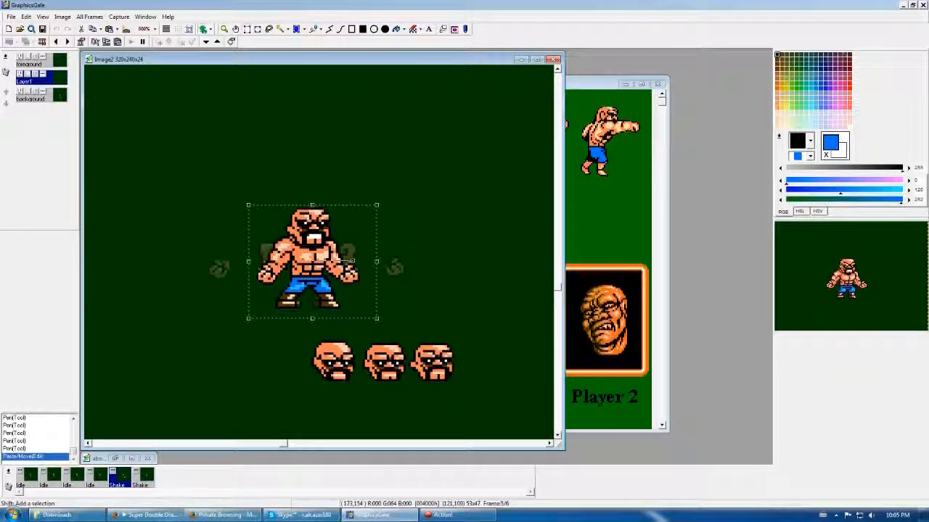
pyautogui.press('Left')
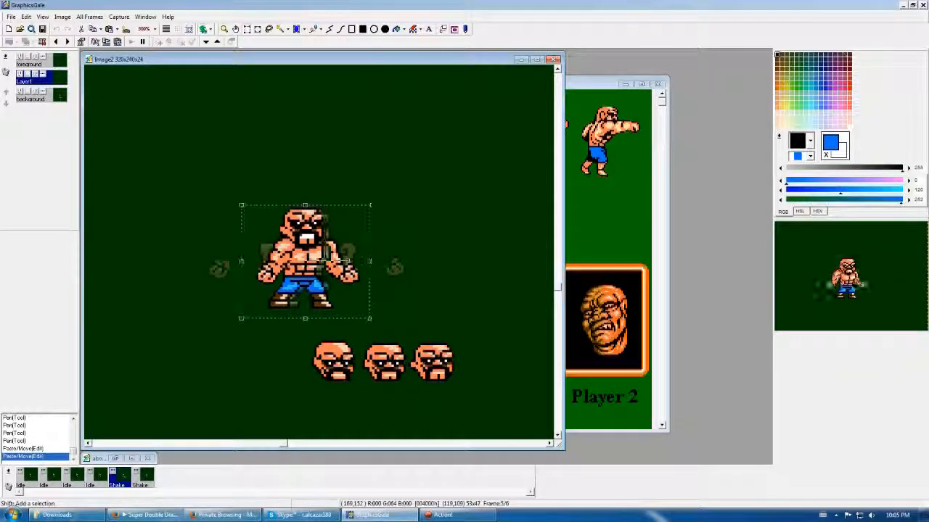
pyautogui.click(356, 259)
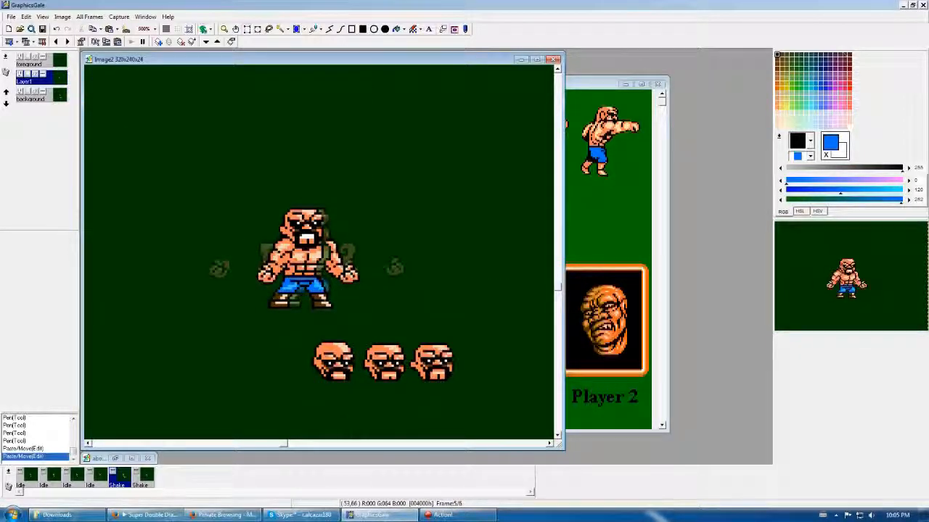
# Move the front arm on the background layer of frame 5 left to rejoin the shifted body
pyautogui.press('Down')
pyautogui.moveTo(234, 198); pyautogui.dragTo(387, 304)
pyautogui.press('Left')
pyautogui.press('Left')
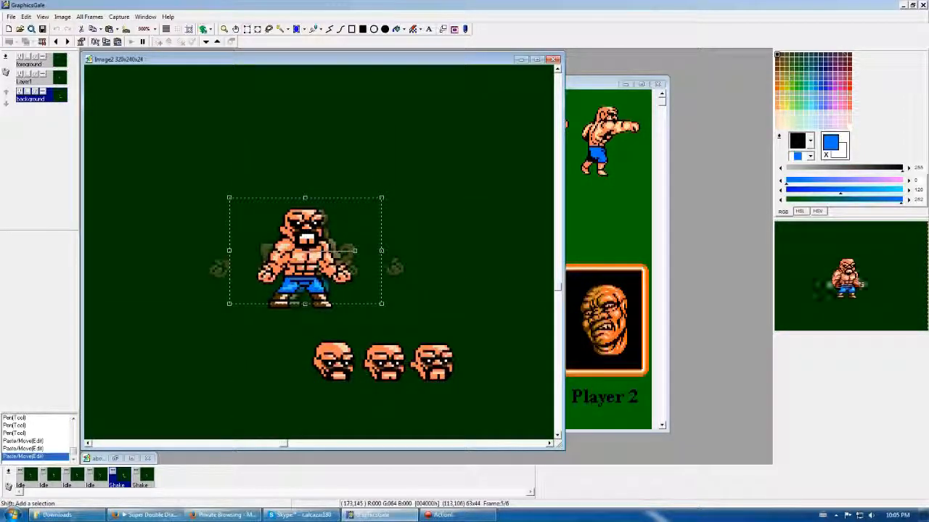
pyautogui.click(348, 247)
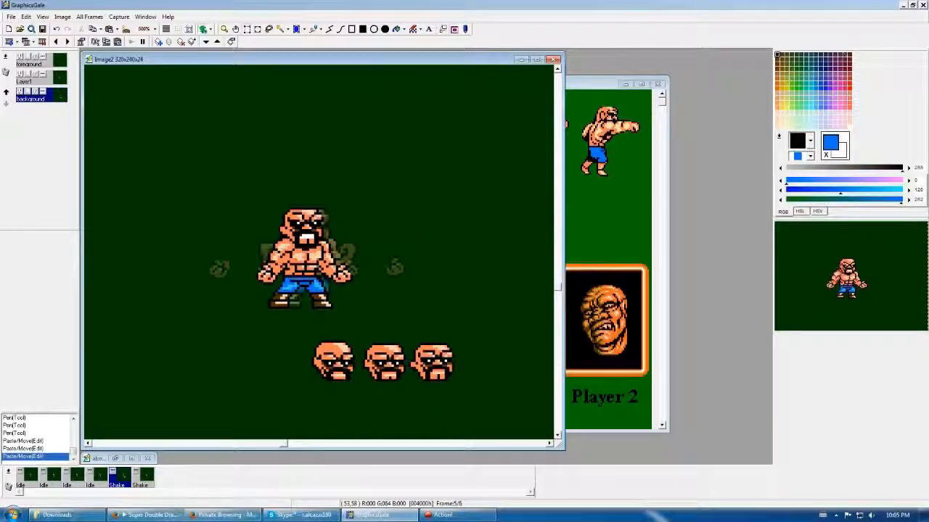
# Move the rear arm on the foreground layer of frame 5 left to match the body, and compare it with frame 4
pyautogui.press('Up')
pyautogui.press('Up')
pyautogui.moveTo(190, 153); pyautogui.dragTo(411, 316)
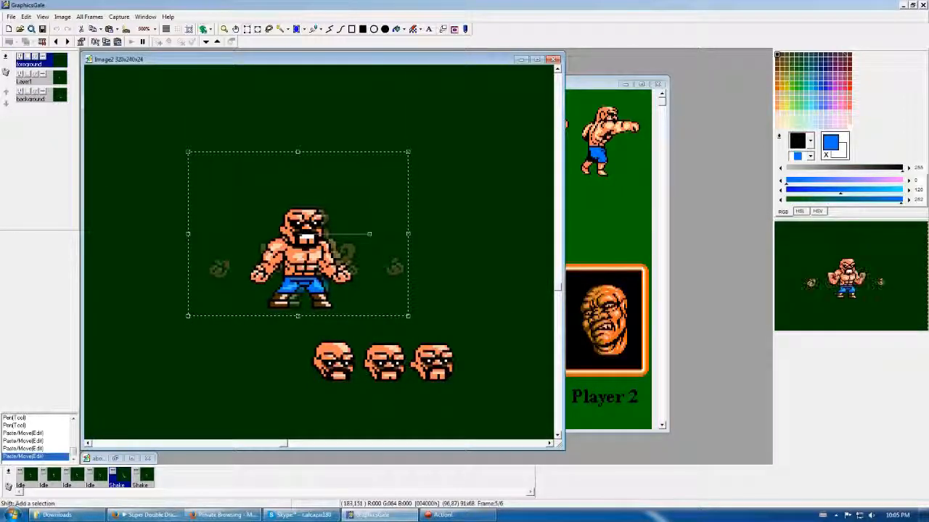
pyautogui.press('Escape')
pyautogui.press('Left')
pyautogui.press('Right')
pyautogui.press('Left')
pyautogui.press('Right')
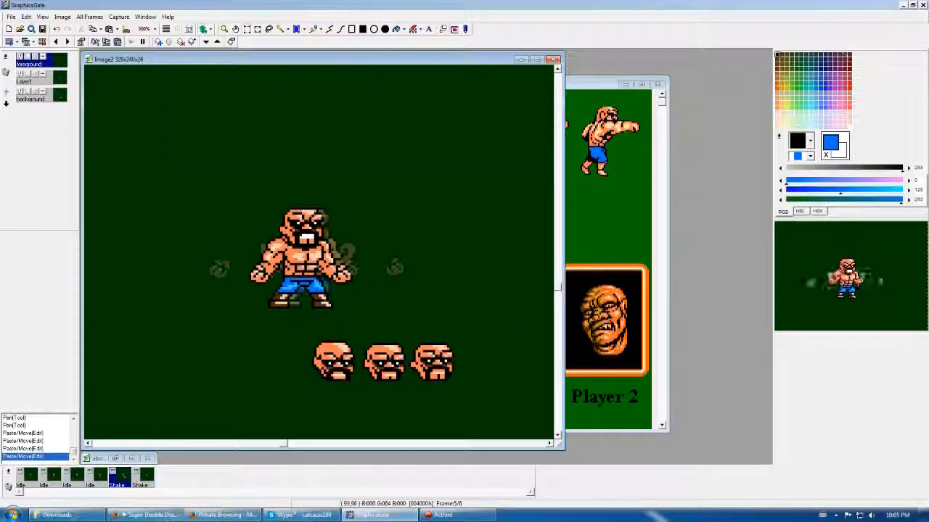
# In frame 5, nudge the front arm on the background layer, and the head and upper body on Layer1, further left
pyautogui.press('Down')
pyautogui.press('Down')
pyautogui.moveTo(299, 224); pyautogui.dragTo(385, 309)
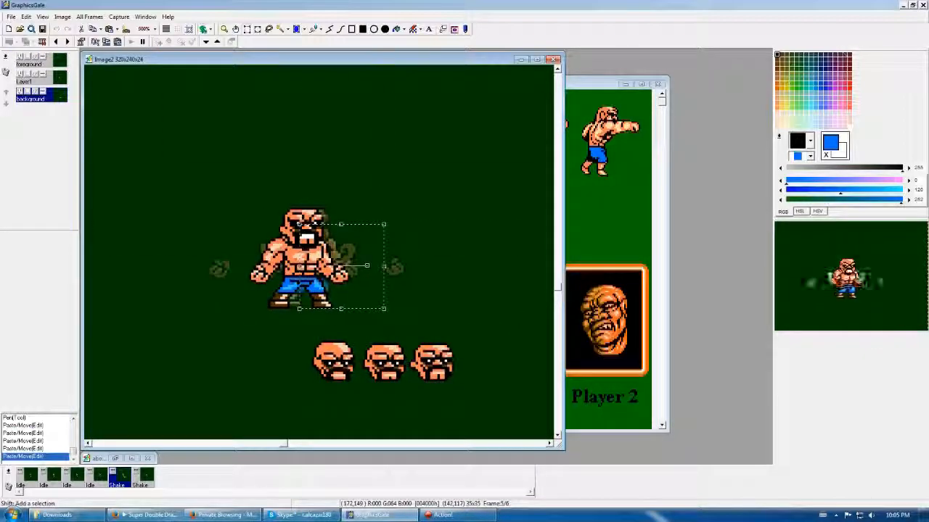
pyautogui.click(390, 321)
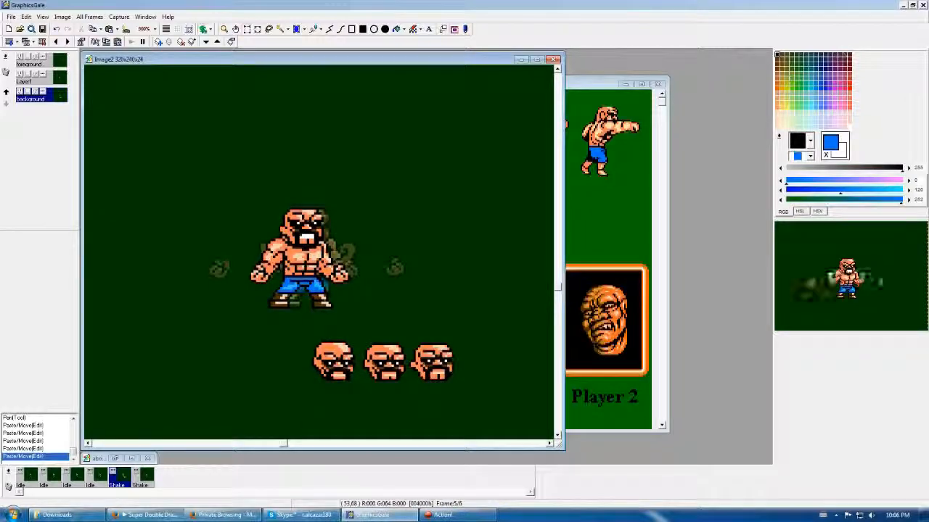
pyautogui.press('Up')
pyautogui.moveTo(305, 223); pyautogui.dragTo(371, 268)
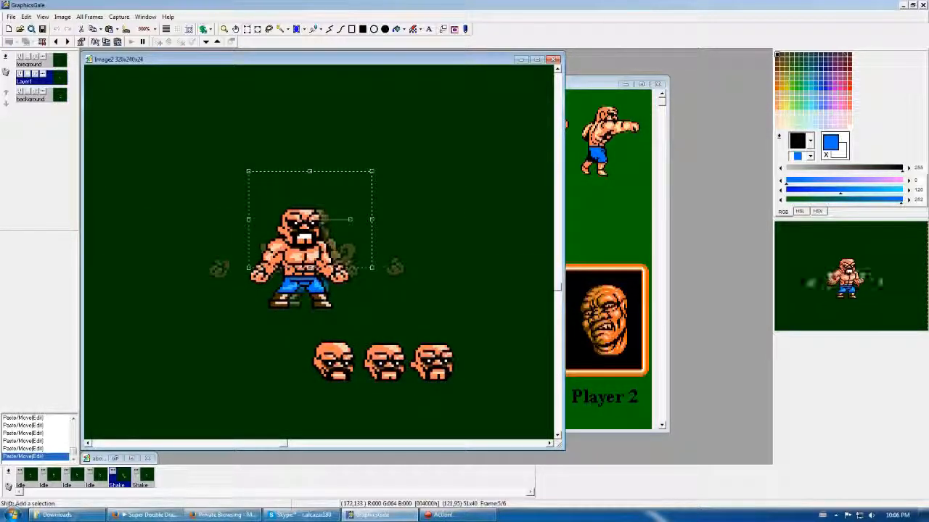
pyautogui.moveTo(254, 186); pyautogui.dragTo(353, 260)
pyautogui.click(371, 208)
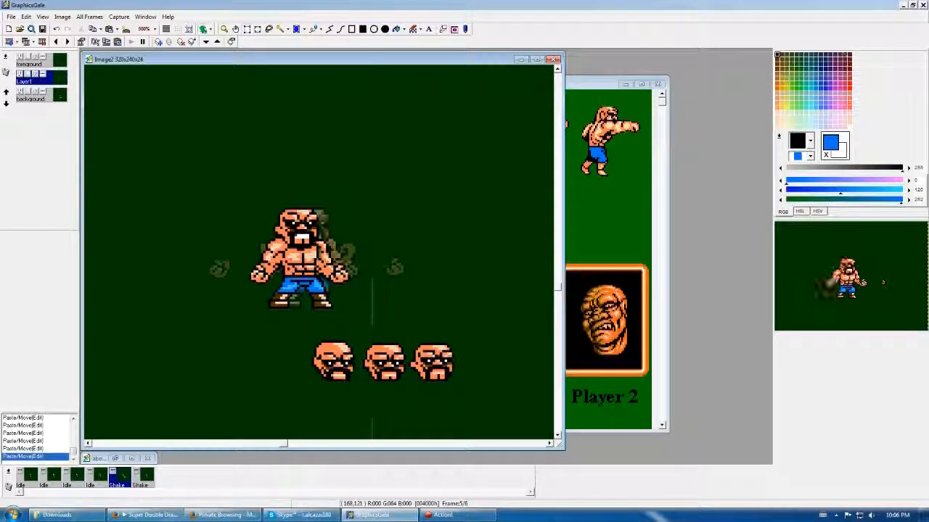
# Shift the rear arm on frame 5's foreground layer further left and check the motion against the adjacent frame
pyautogui.click(41, 95)
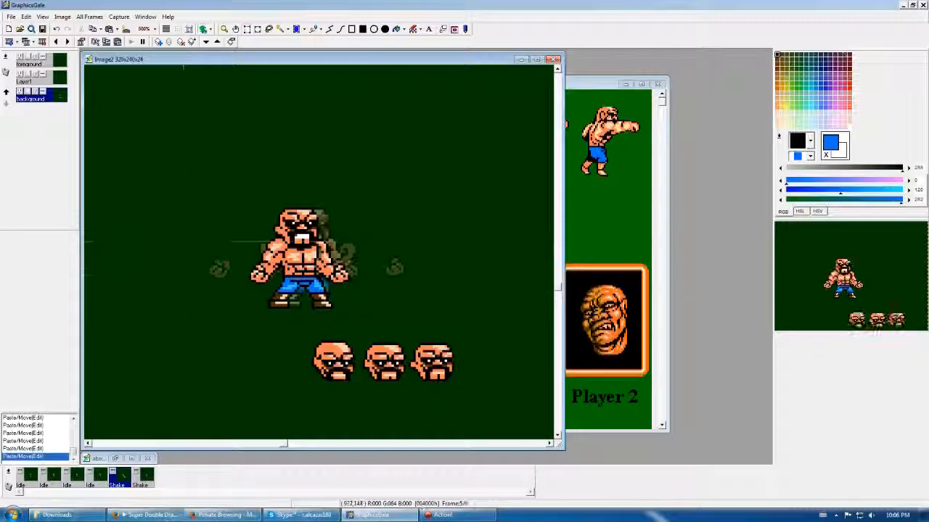
pyautogui.click(42, 60)
pyautogui.moveTo(215, 211); pyautogui.dragTo(349, 323)
pyautogui.click(366, 323)
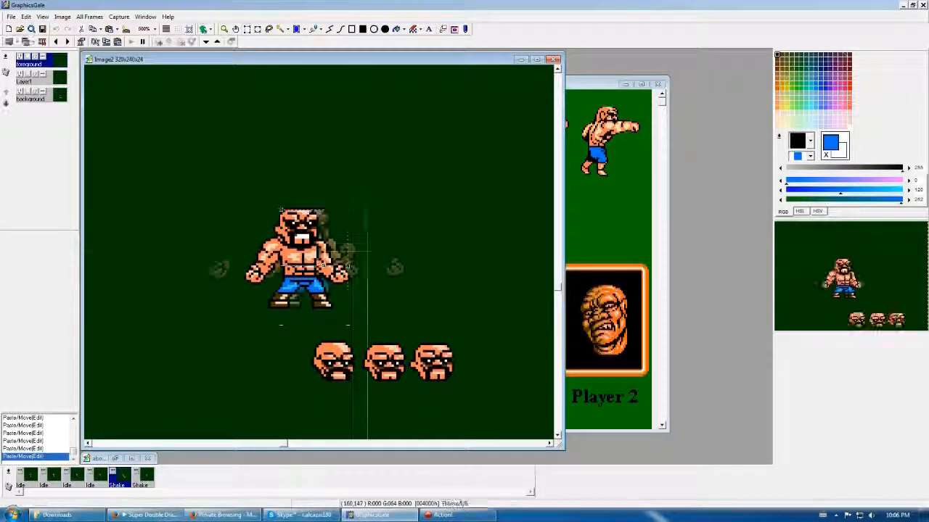
pyautogui.press('Left')
pyautogui.press('Right')
pyautogui.press('Left')
pyautogui.press('Right')
pyautogui.press('Left')
pyautogui.press('Right')
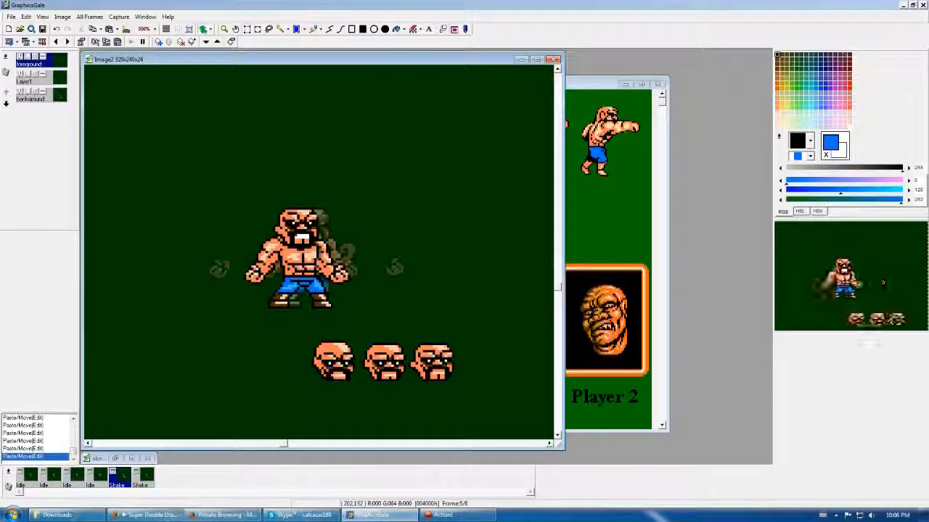
# Undo the last edit in frame 6 and replace its Layer1 body with a copy of the spread-legged body from frame 5
pyautogui.click(31, 98)
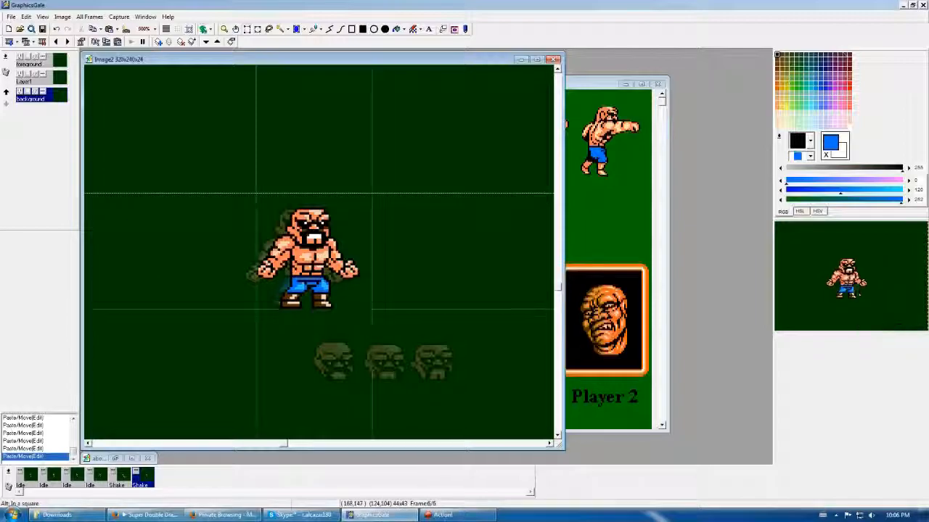
pyautogui.hotkey('ctrl', 'z')
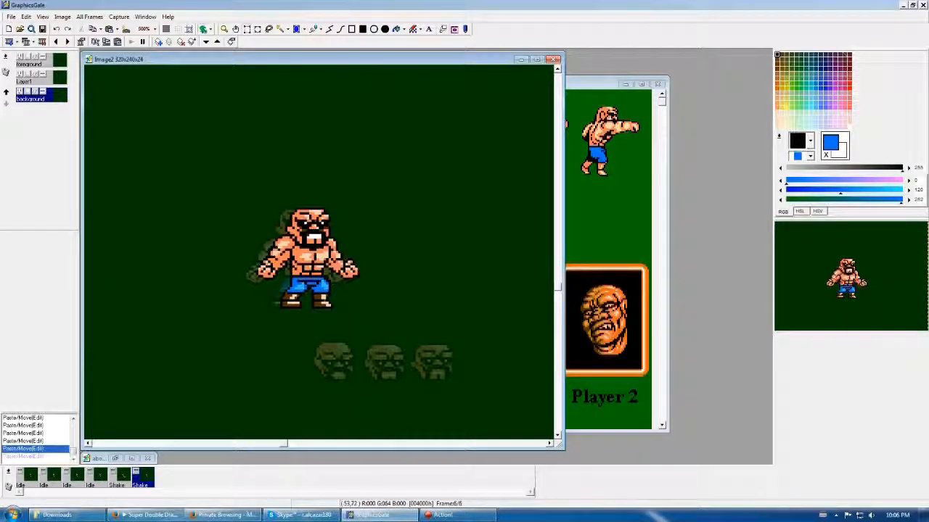
pyautogui.moveTo(239, 200); pyautogui.dragTo(369, 316)
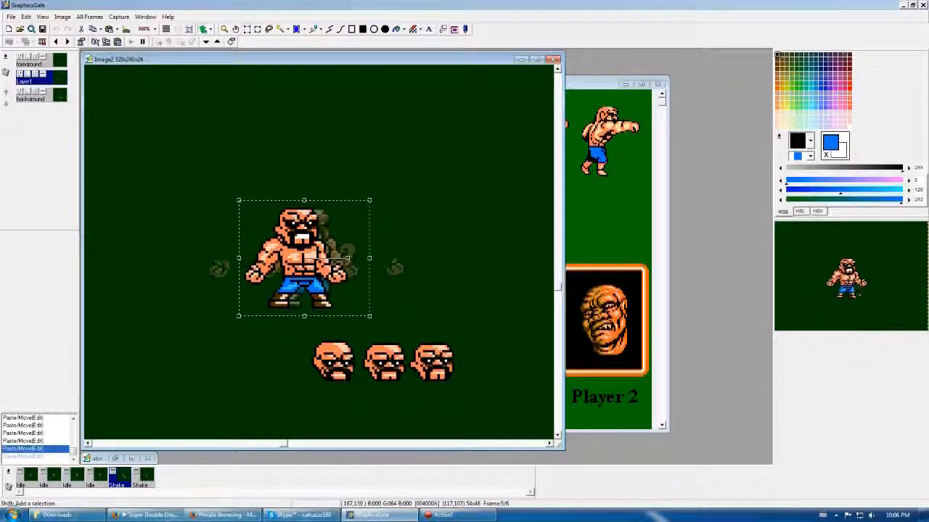
pyautogui.press('Right')
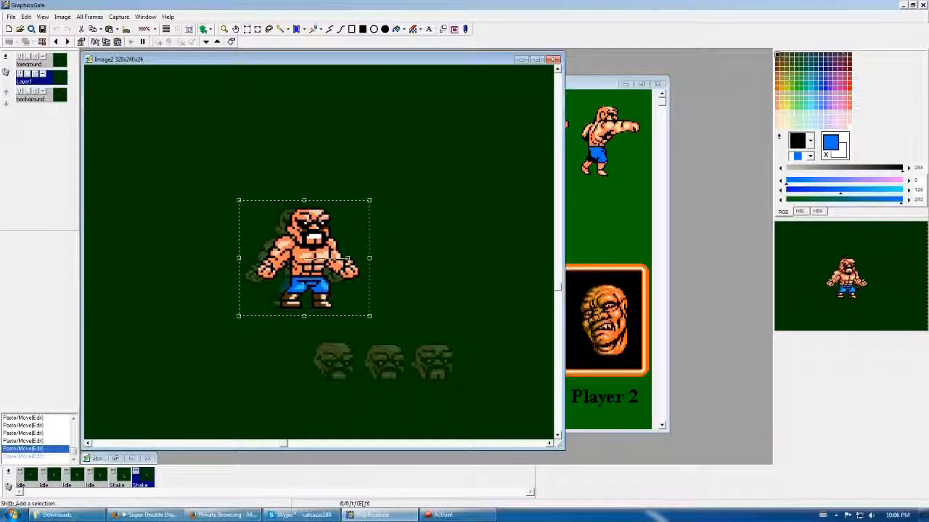
pyautogui.press('Delete')
pyautogui.hotkey('ctrl', 'v')
pyautogui.click(389, 231)
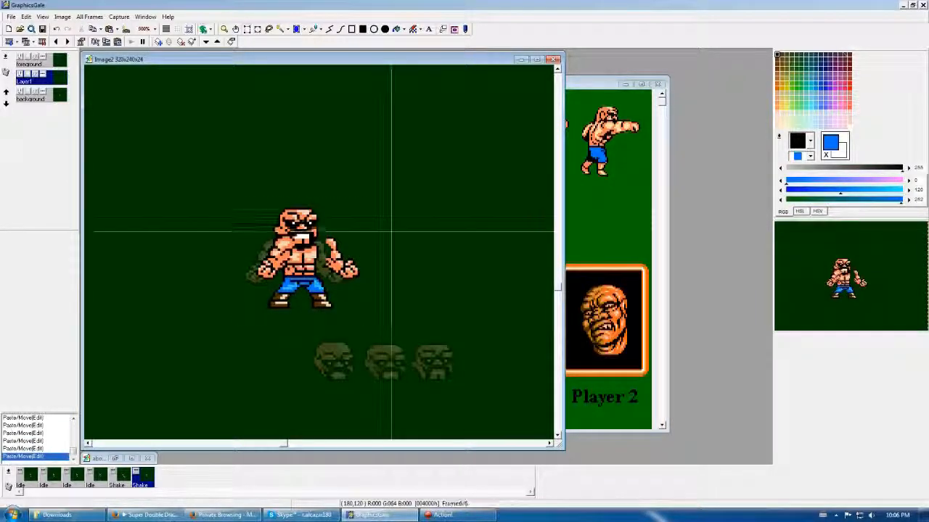
# Move the rear arm on frame 6's foreground layer left to join the replaced body, and compare with frame 5
pyautogui.click(29, 61)
pyautogui.moveTo(229, 219); pyautogui.dragTo(377, 304)
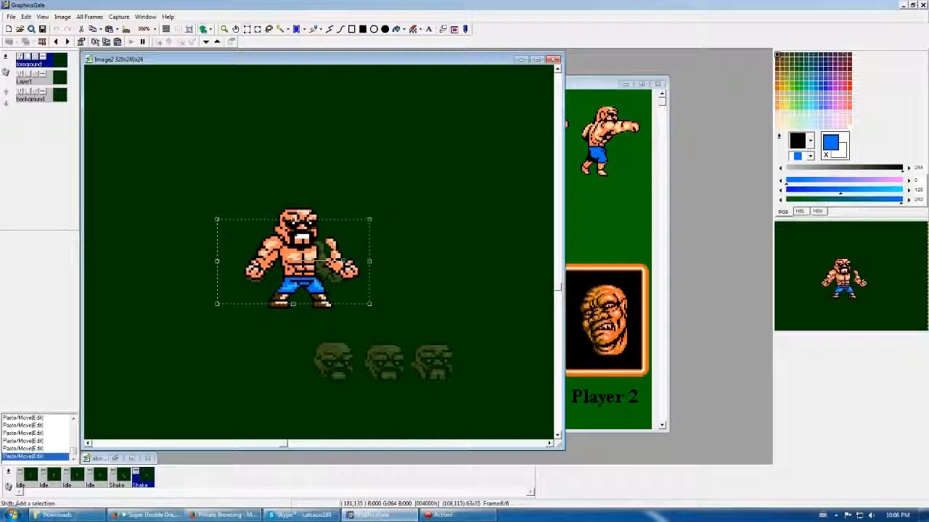
pyautogui.click(388, 247)
pyautogui.press('Left')
pyautogui.press('Right')
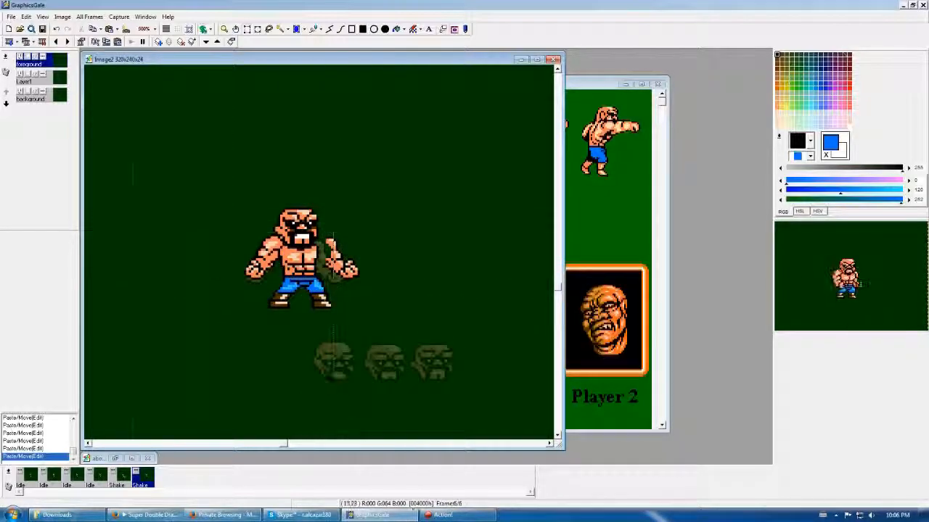
# Move the front arm on frame 6's background layer left to meet the body, and review frames 4 to 6
pyautogui.click(32, 96)
pyautogui.moveTo(306, 227); pyautogui.dragTo(377, 294)
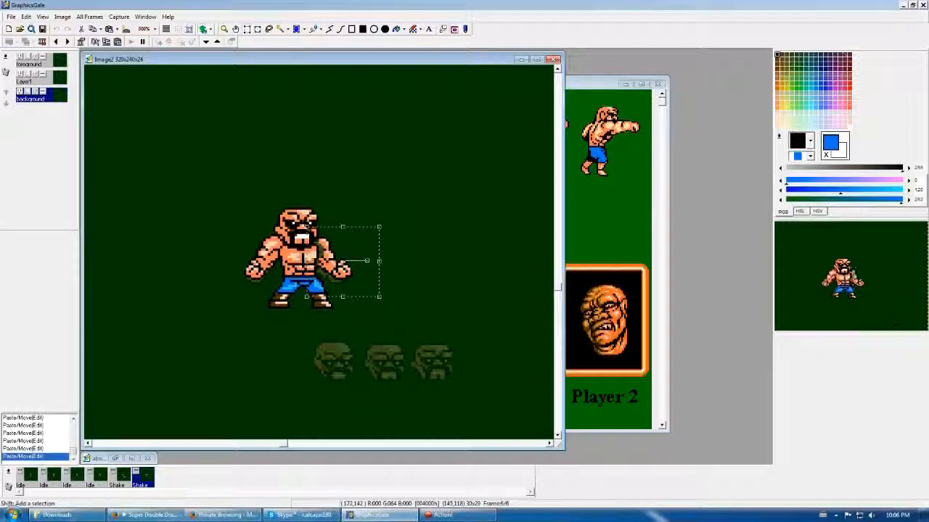
pyautogui.click(420, 263)
pyautogui.press('Left')
pyautogui.press('Left')
pyautogui.press('Right')
pyautogui.press('Left')
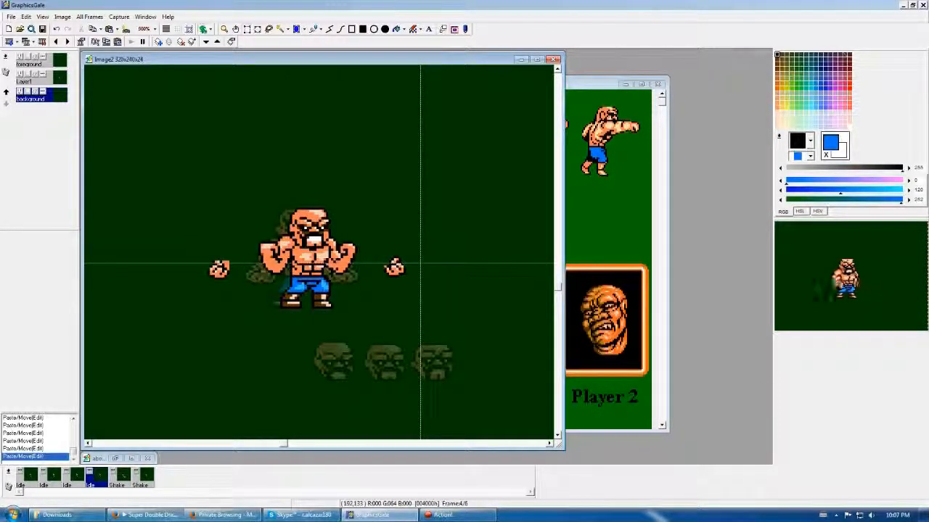
# Compare frames 4 and 5, and retouch the waist pixels of frame 5's Layer1 body in black and skin orange
pyautogui.press('Right')
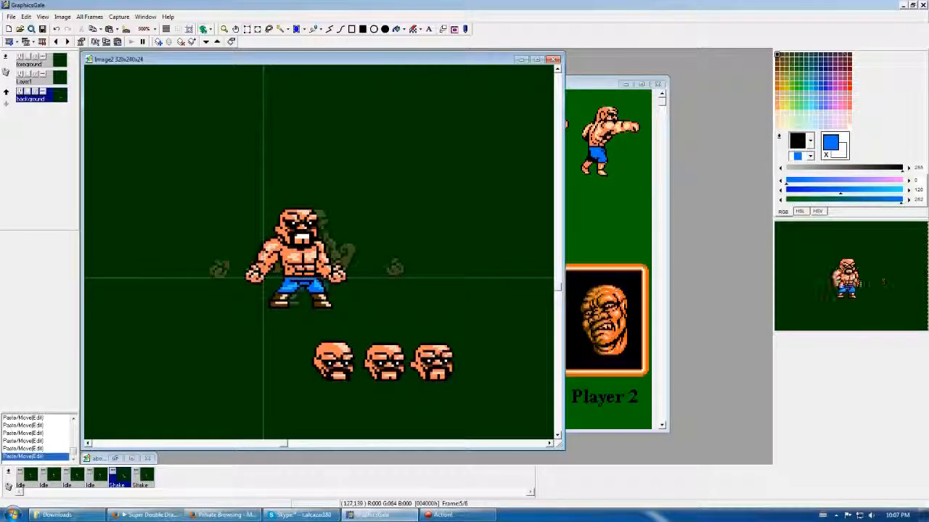
pyautogui.press('Left')
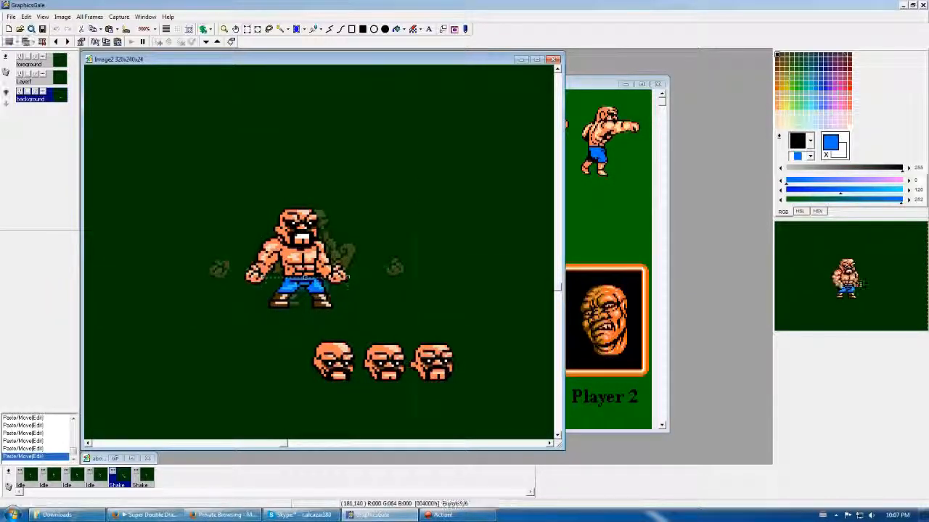
pyautogui.press('Right')
pyautogui.press('Up')
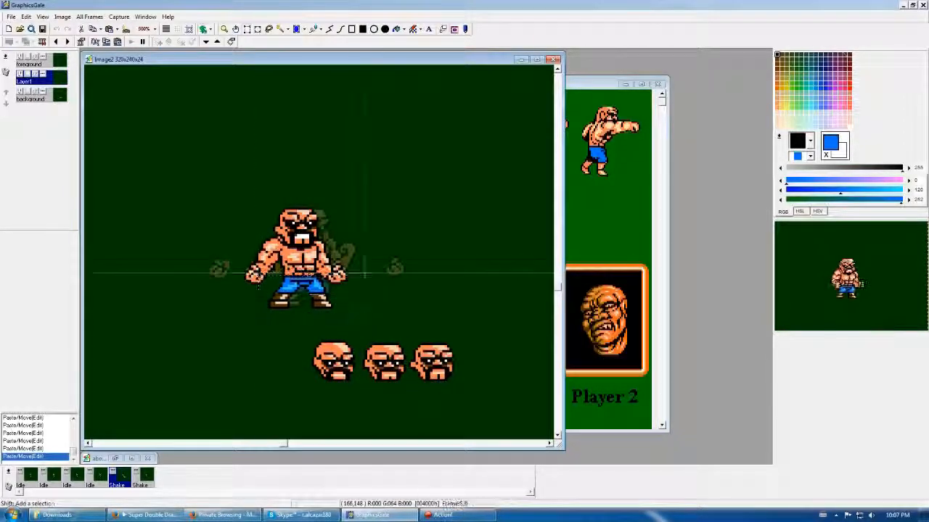
pyautogui.press('Left')
pyautogui.press('Right')
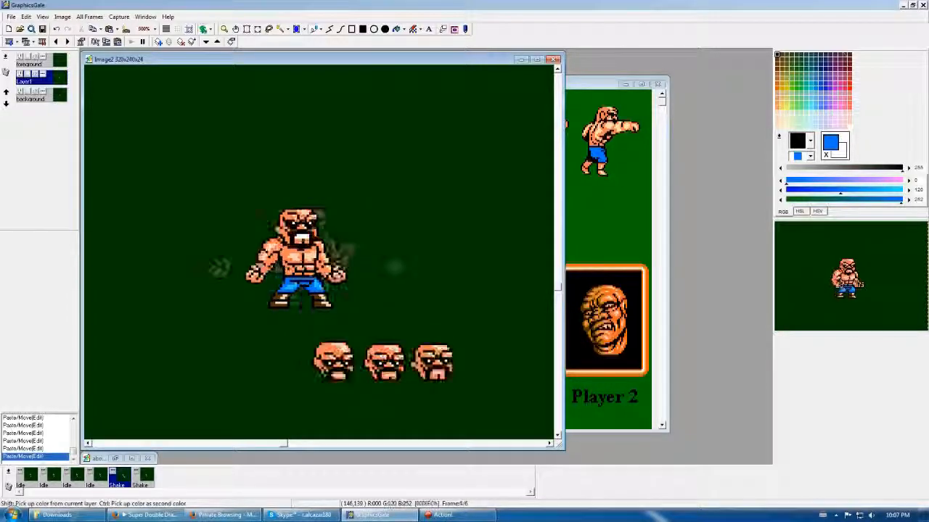
pyautogui.rightClick(288, 269)
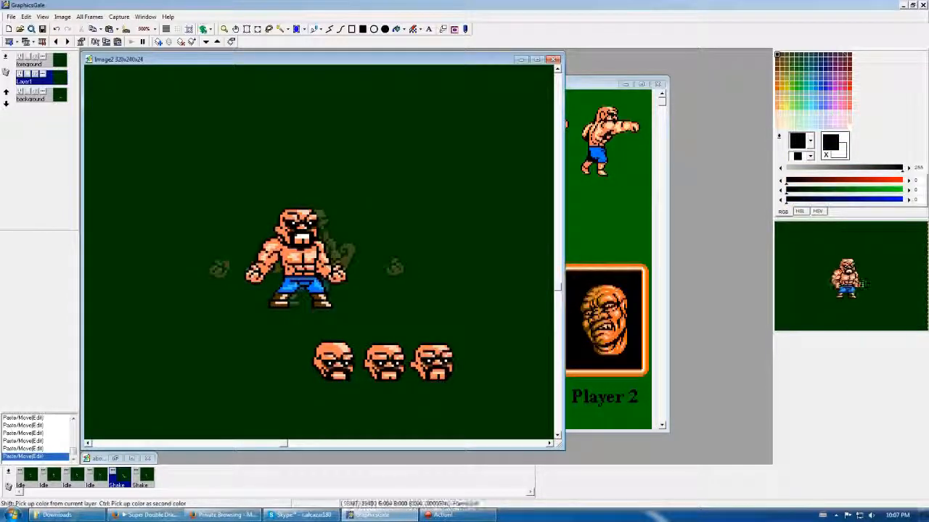
pyautogui.click(291, 270)
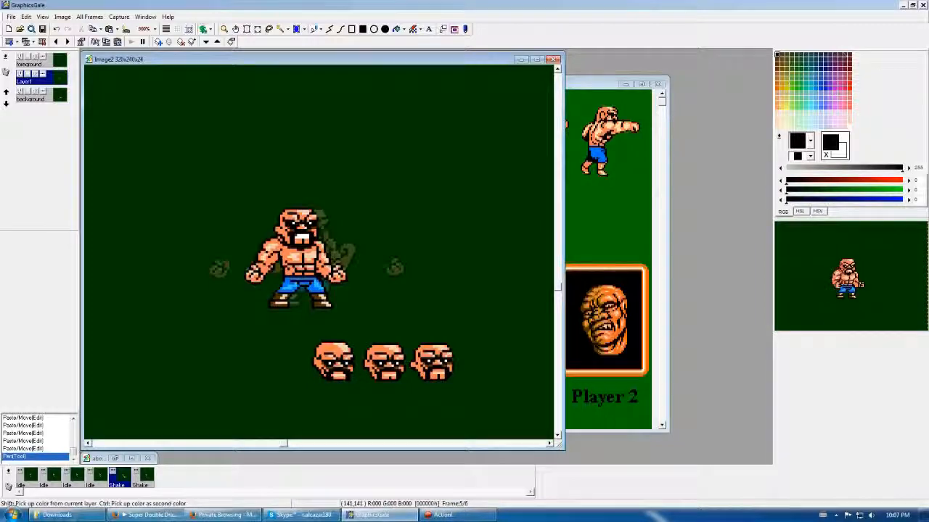
pyautogui.click(290, 270)
pyautogui.rightClick(293, 268)
pyautogui.click(292, 269)
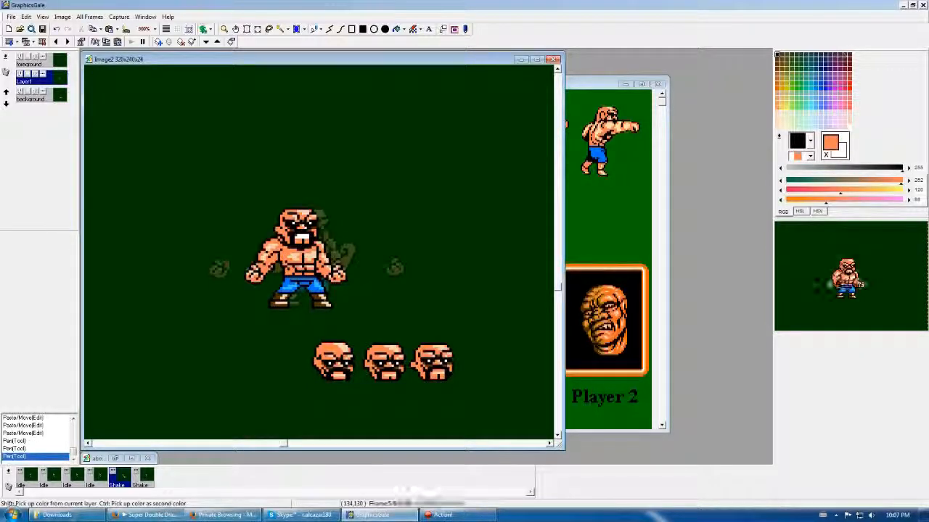
pyautogui.rightClick(294, 270)
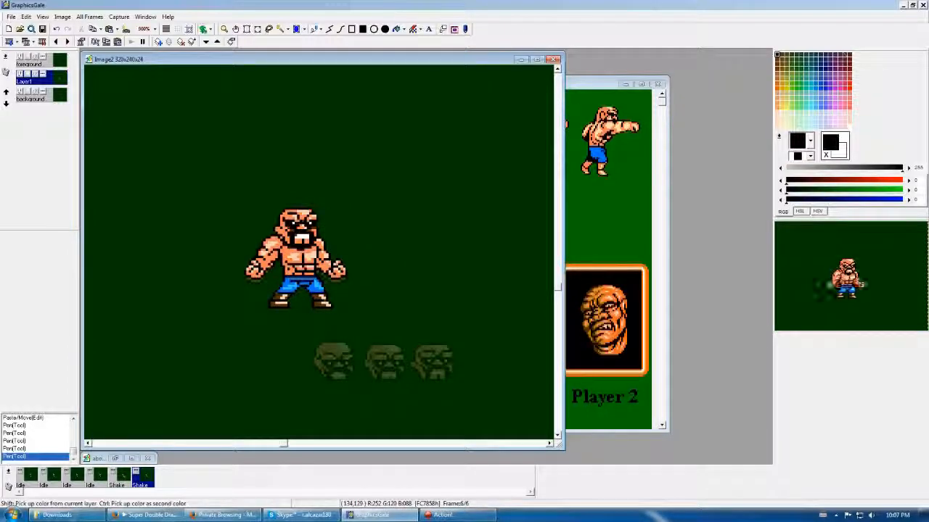
# Touch up small body details on Layer1 in frames 5 and 6 with black and skin orange
pyautogui.click(312, 219)
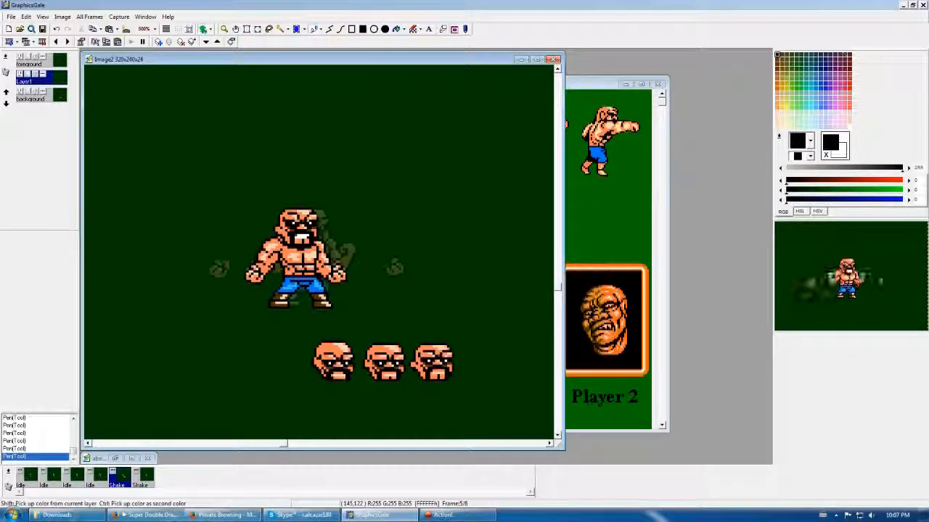
pyautogui.rightClick(281, 256)
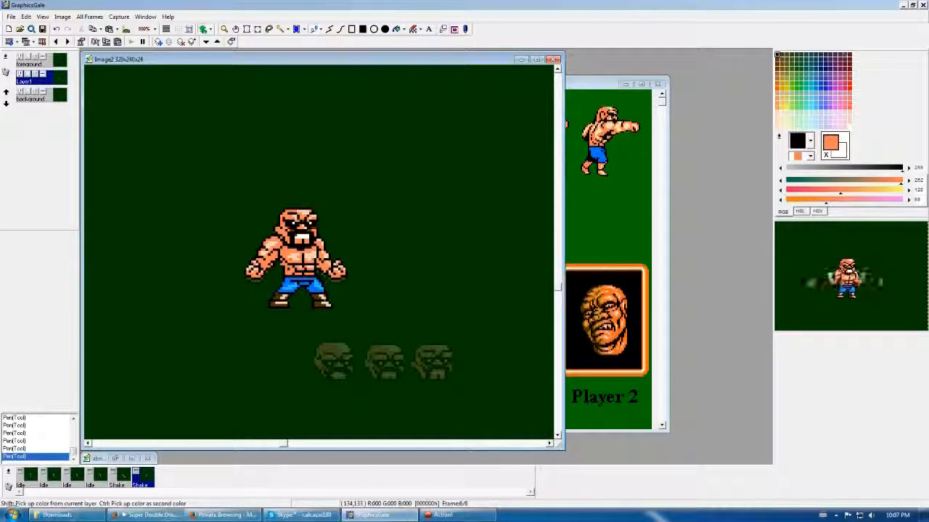
pyautogui.rightClick(278, 257)
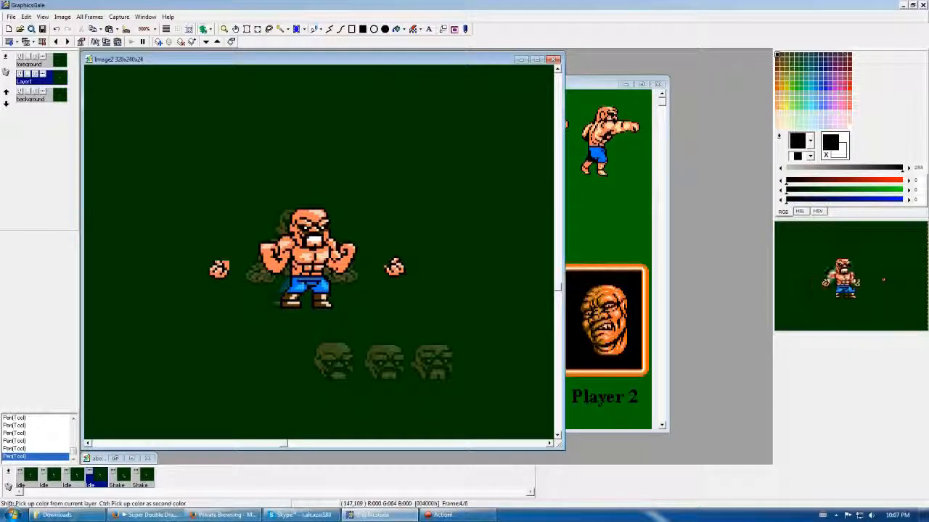
# Try pasting the copied spread legs onto frame 4's Layer1 body, and undo the paste
pyautogui.click(246, 29)
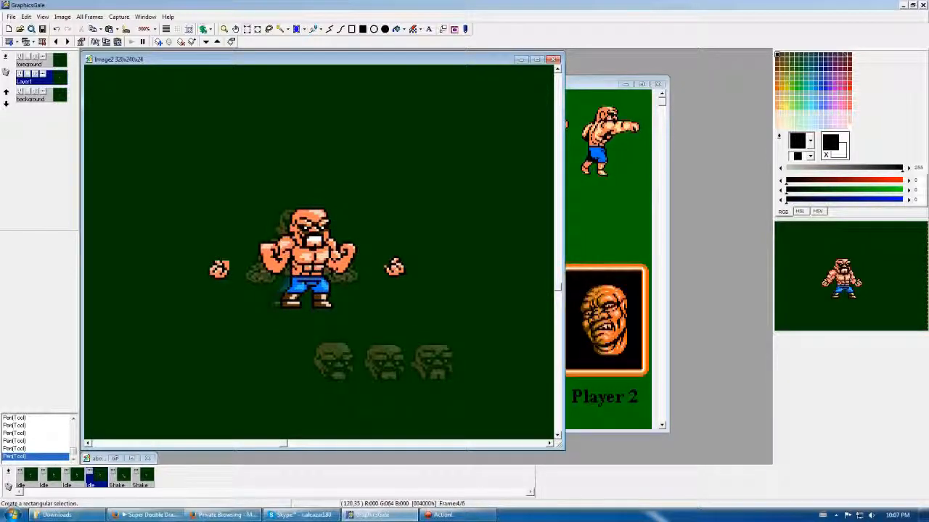
pyautogui.hotkey('ctrl', 'v')
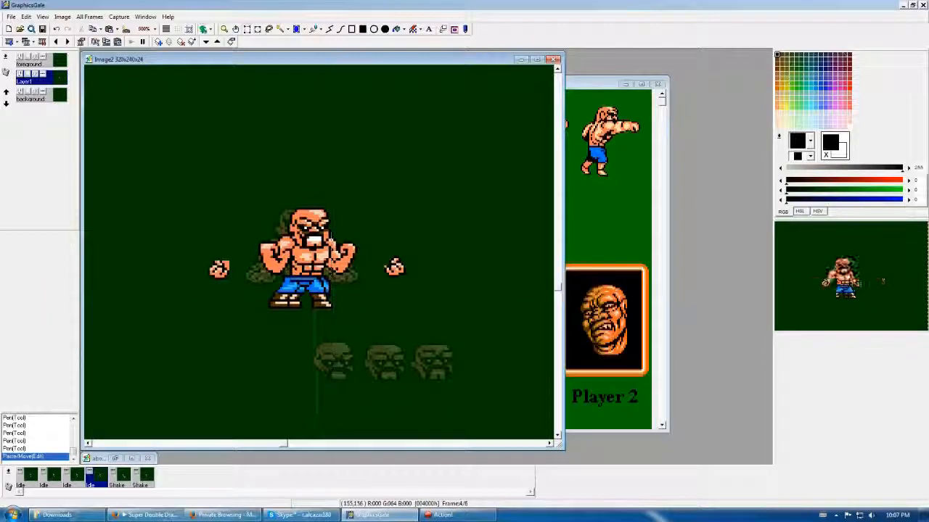
pyautogui.hotkey('ctrl', 'z')
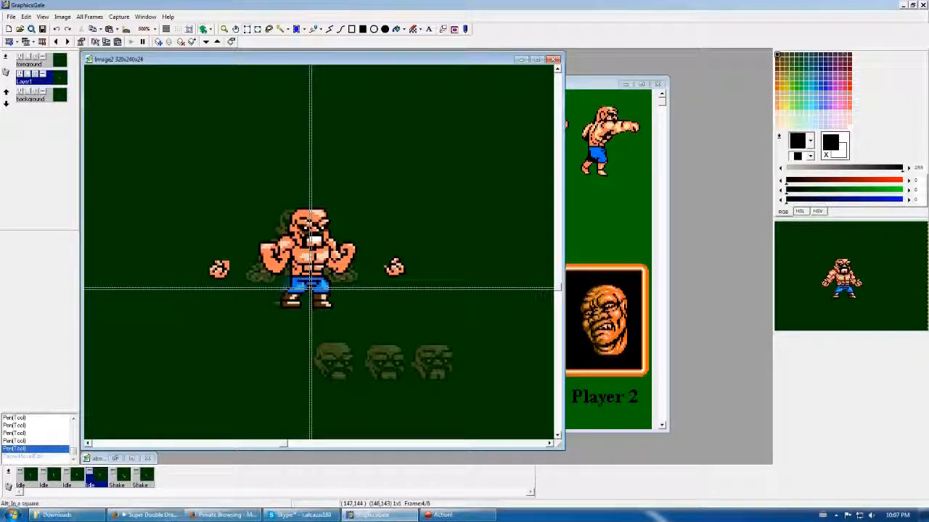
# Spread the feet apart on frame 4's Layer1 and shift the whole body slightly left
pyautogui.hotkey('ctrl', 'y')
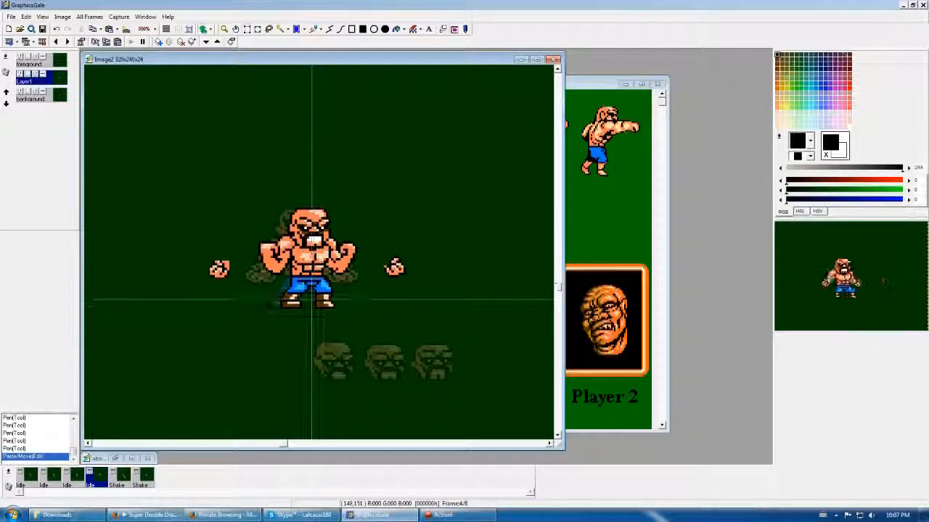
pyautogui.moveTo(313, 300); pyautogui.dragTo(349, 314)
pyautogui.press('Right')
pyautogui.click(312, 313)
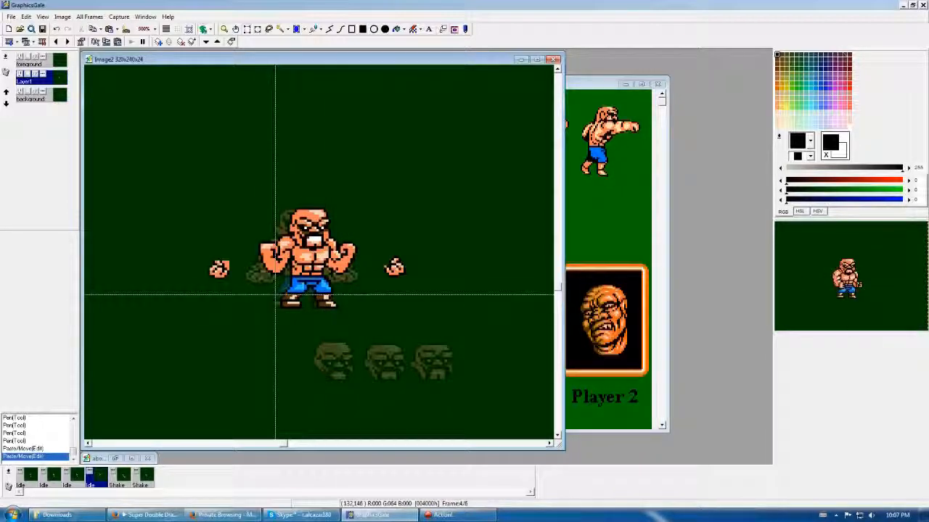
pyautogui.moveTo(270, 287); pyautogui.dragTo(309, 316)
pyautogui.press('Left')
pyautogui.click(311, 314)
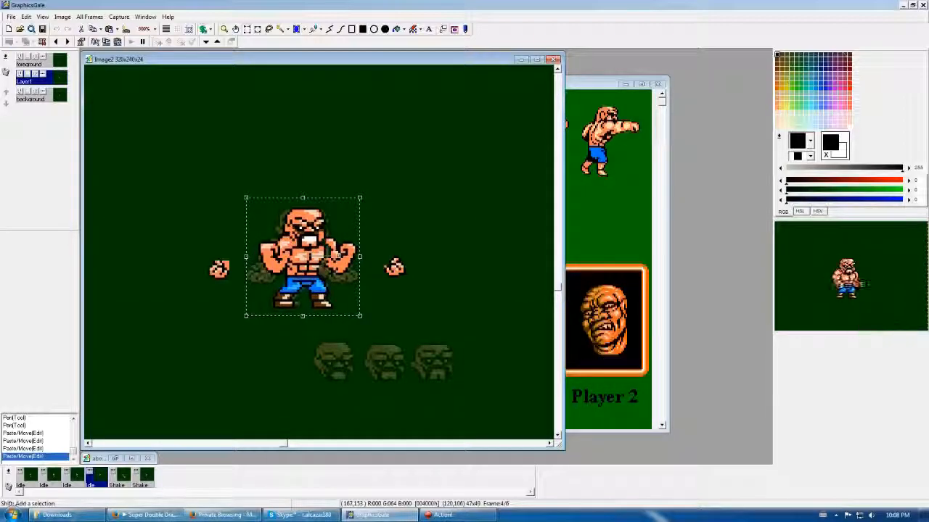
pyautogui.rightClick(361, 311)
pyautogui.press('Right')
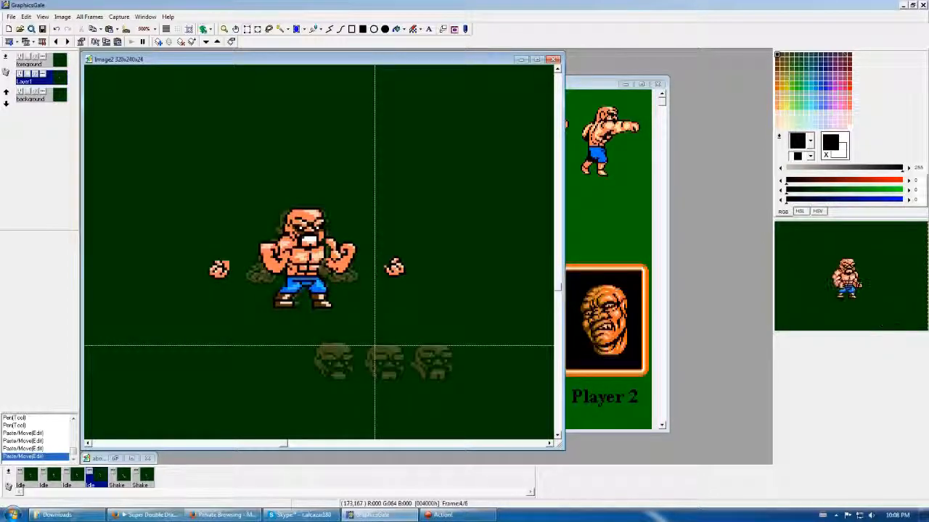
# Move the rear arm on frame 4's foreground layer left to join the shifted body
pyautogui.click(29, 64)
pyautogui.moveTo(244, 224); pyautogui.dragTo(326, 294)
pyautogui.press('Left')
pyautogui.press('Left')
pyautogui.press('Left')
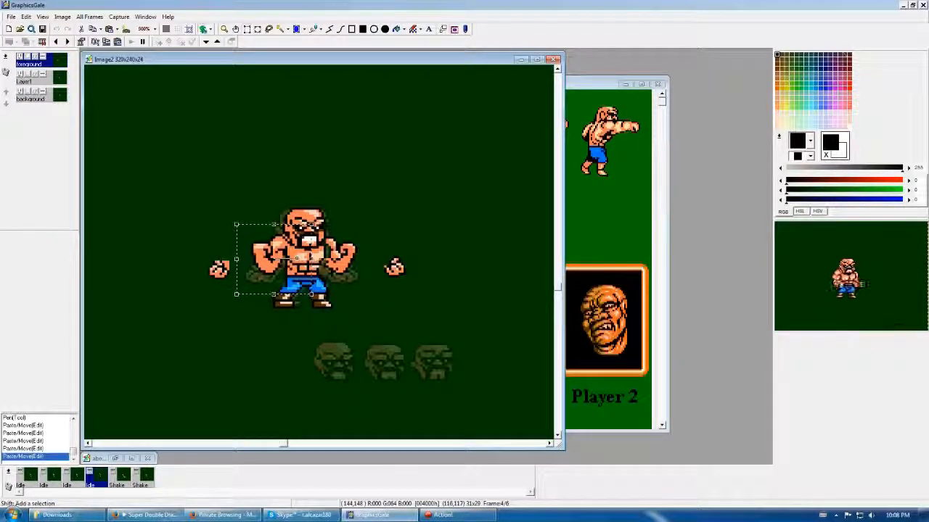
pyautogui.click(321, 277)
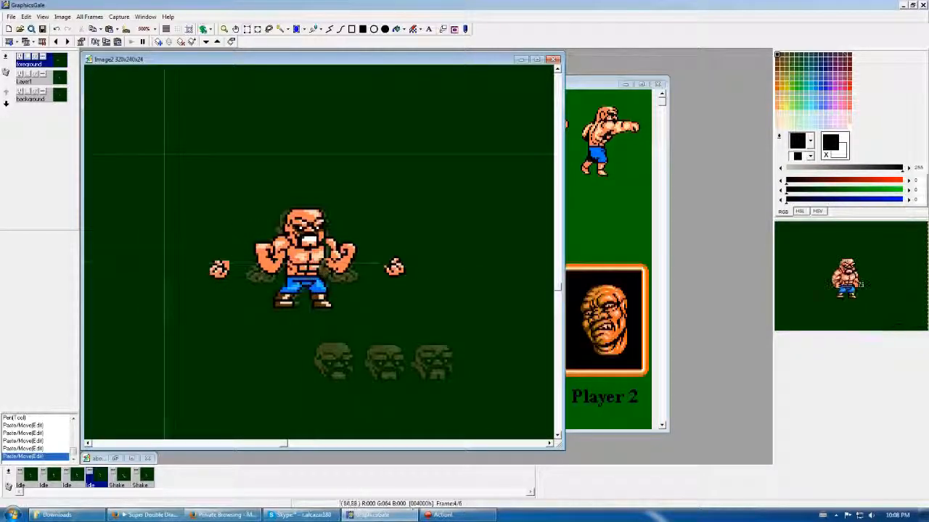
# Move the front arm on frame 4's background layer left to meet the body
pyautogui.click(30, 95)
pyautogui.moveTo(316, 226); pyautogui.dragTo(364, 283)
pyautogui.press('Left')
pyautogui.press('Left')
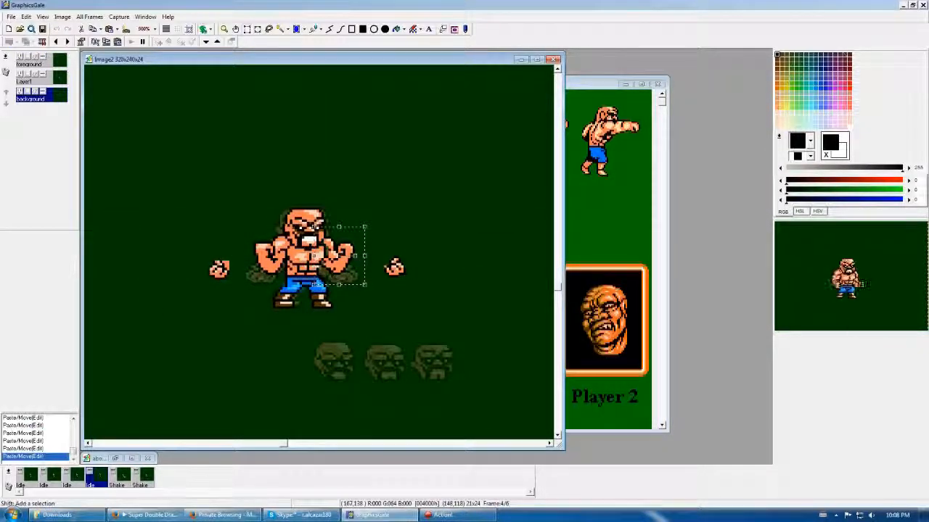
pyautogui.click(369, 231)
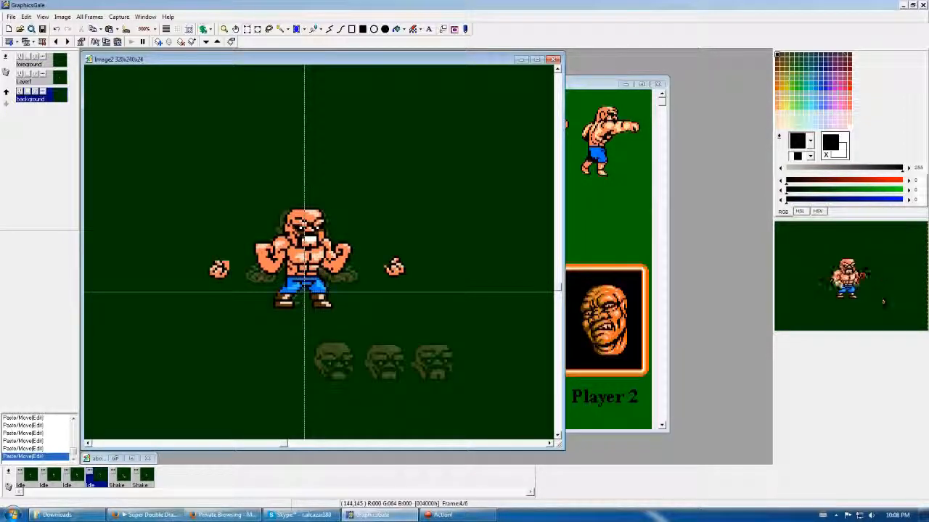
# Undo the misplaced foot edit and move the front foot on frame 4's Layer1 slightly right
pyautogui.moveTo(310, 289); pyautogui.dragTo(338, 309)
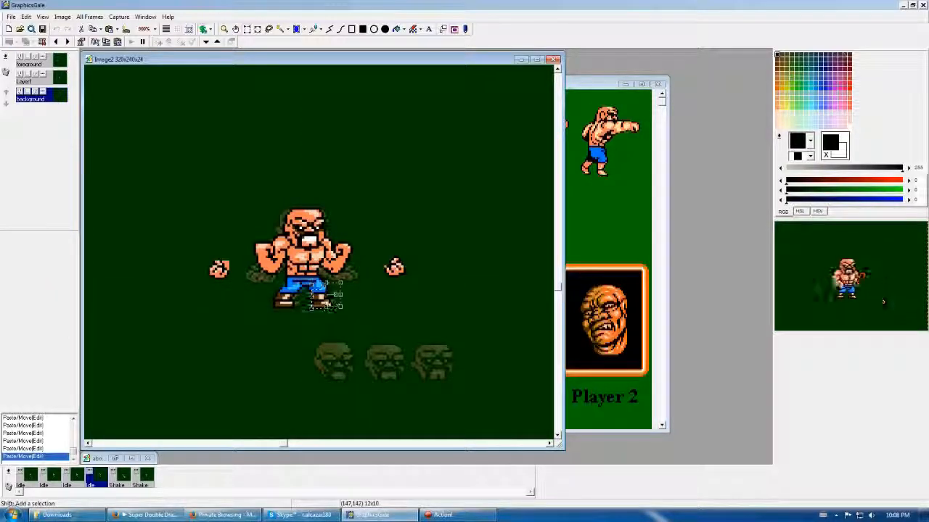
pyautogui.hotkey('ctrl', 'z')
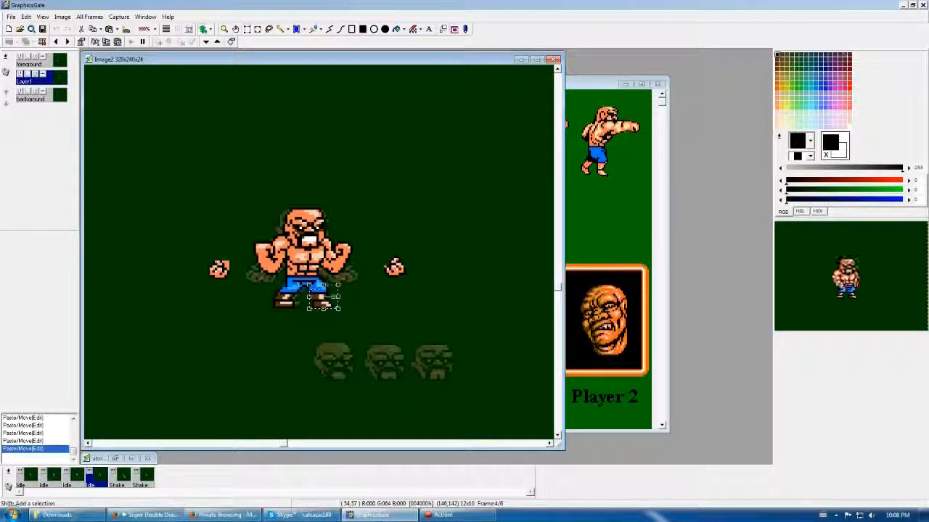
pyautogui.press('Right')
pyautogui.click(341, 296)
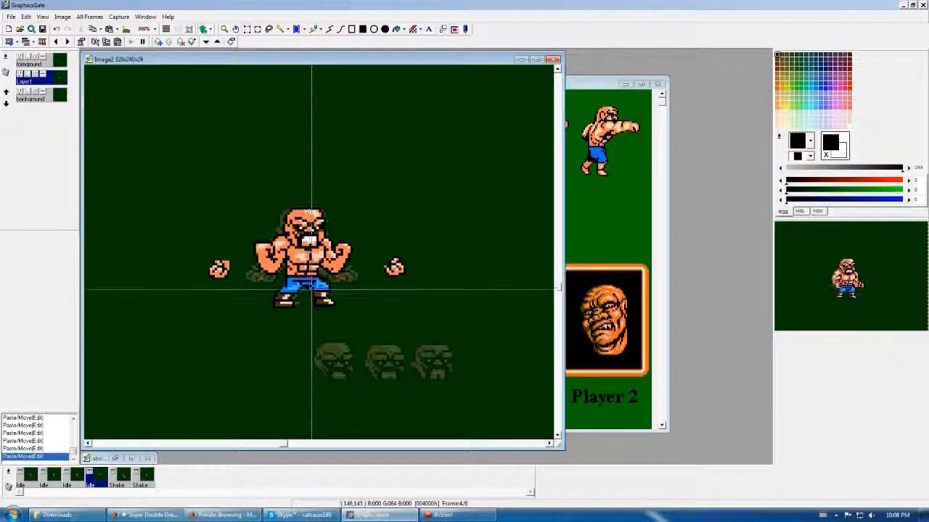
# Lower the head and torso slightly over the legs on frame 4's Layer1
pyautogui.moveTo(268, 288); pyautogui.dragTo(304, 314)
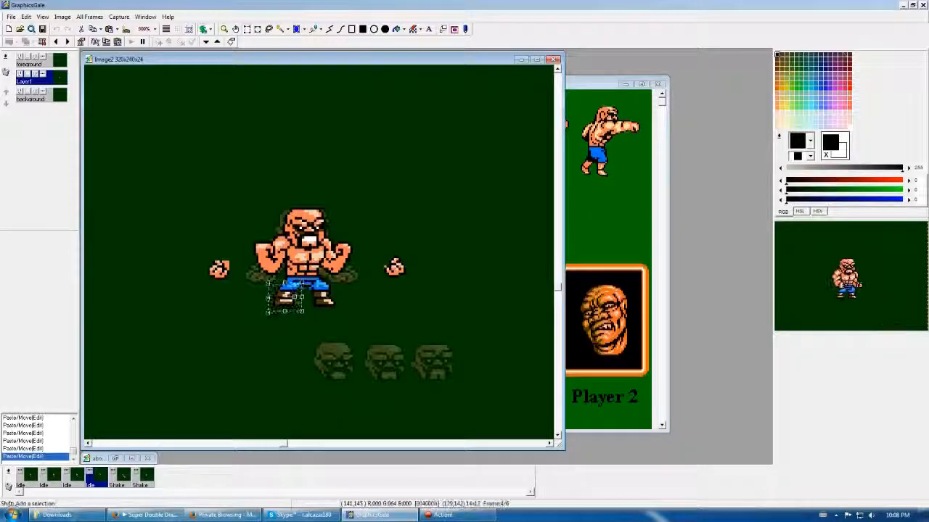
pyautogui.moveTo(250, 203); pyautogui.dragTo(368, 307)
pyautogui.click(367, 305)
pyautogui.press('Left')
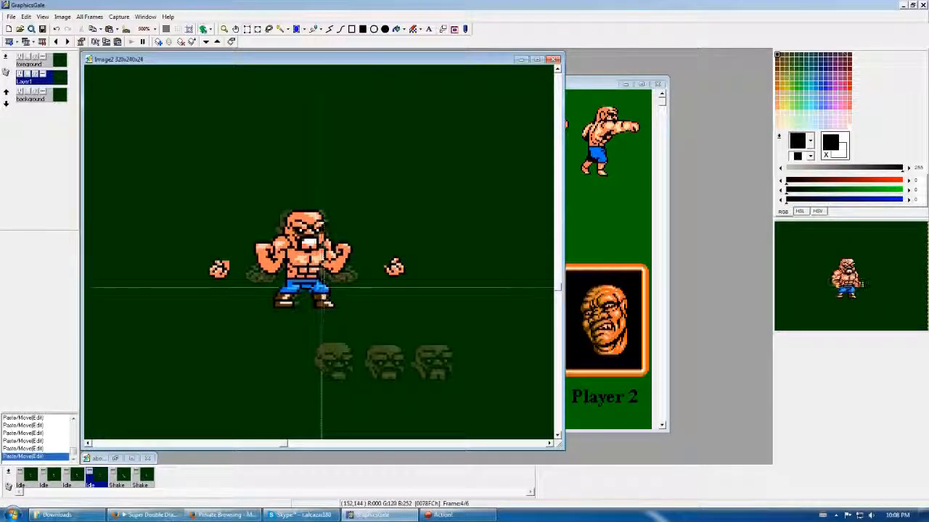
# Retouch the front leg of frame 4's shorts in blue and black, and move the front foot slightly left
pyautogui.rightClick(320, 283)
pyautogui.click(320, 283)
pyautogui.rightClick(316, 286)
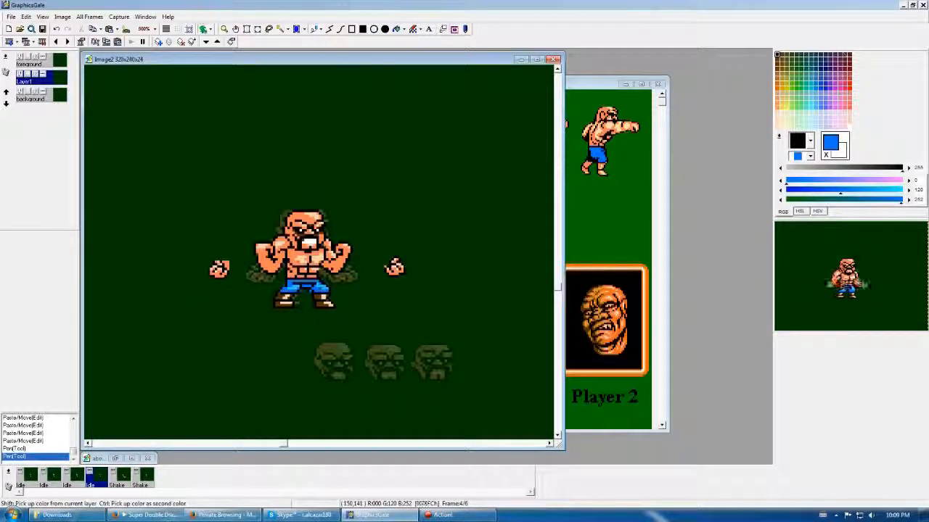
pyautogui.rightClick(324, 287)
pyautogui.rightClick(327, 289)
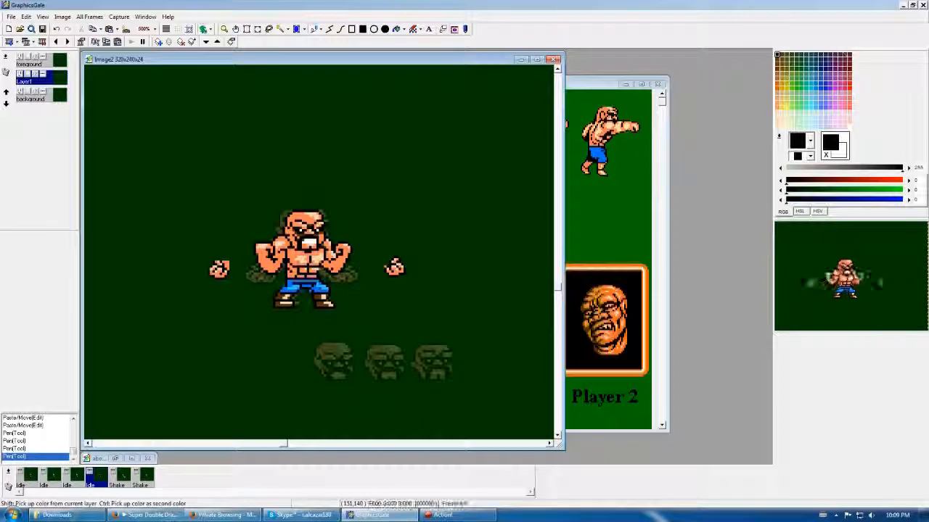
pyautogui.rightClick(324, 287)
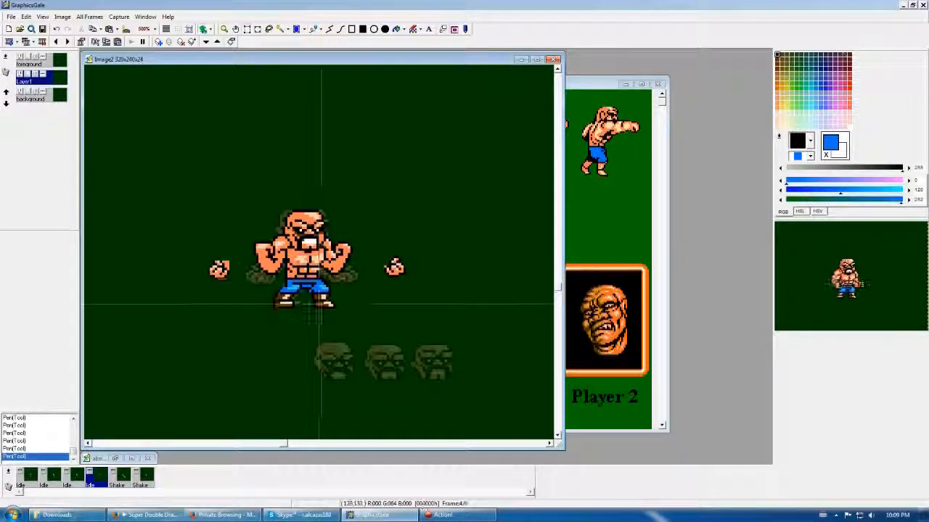
pyautogui.moveTo(312, 299); pyautogui.dragTo(346, 314)
pyautogui.click(363, 321)
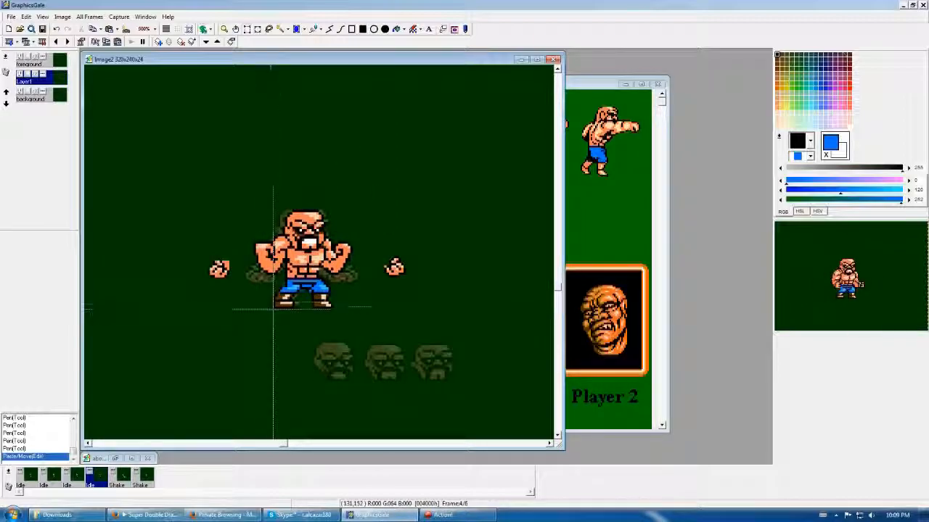
# Retouch the crotch and inner legs of the shorts on frame 4's Layer1 in blue and black
pyautogui.rightClick(307, 290)
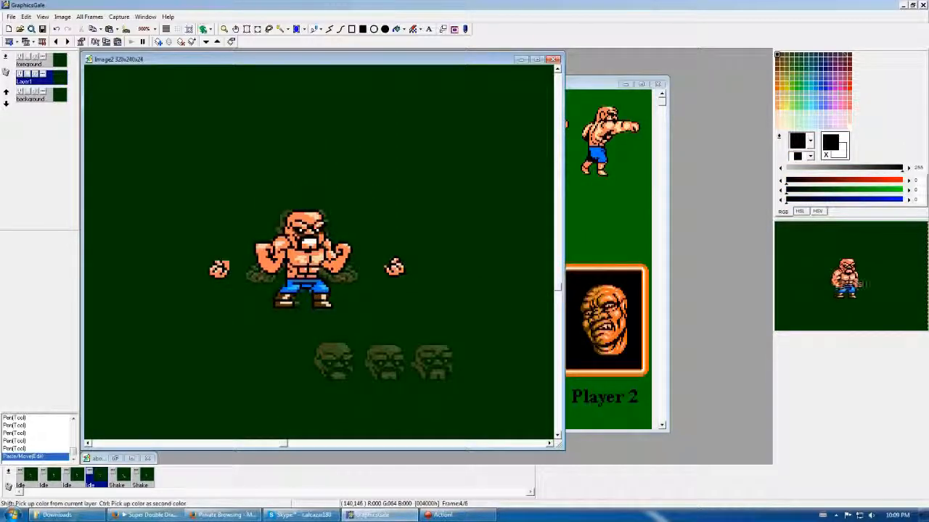
pyautogui.rightClick(297, 291)
pyautogui.click(297, 294)
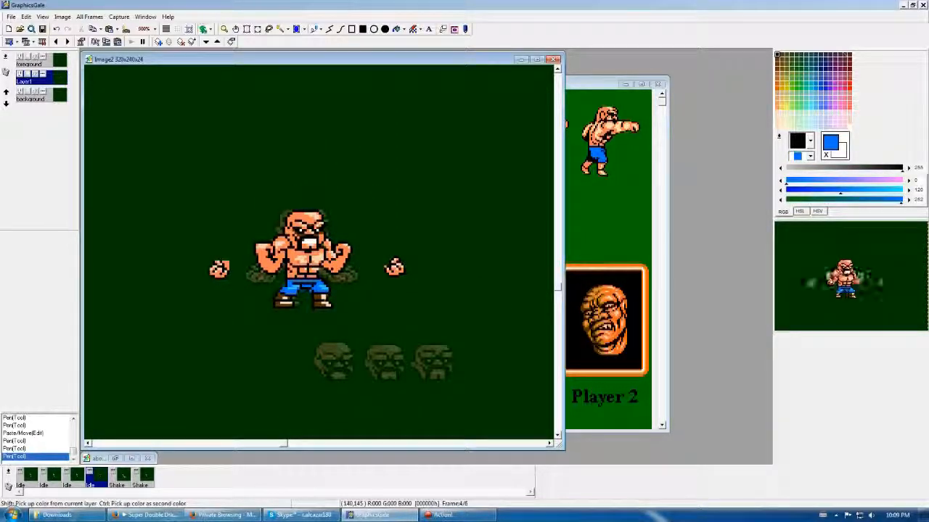
pyautogui.rightClick(303, 294)
pyautogui.click(304, 292)
pyautogui.click(305, 292)
pyautogui.rightClick(306, 288)
pyautogui.click(307, 290)
pyautogui.press('Left')
pyautogui.press('Right')
# Touch up the back leg of frame 4's shorts in light blue and black, and clean stray pixels with the background green
pyautogui.rightClick(284, 287)
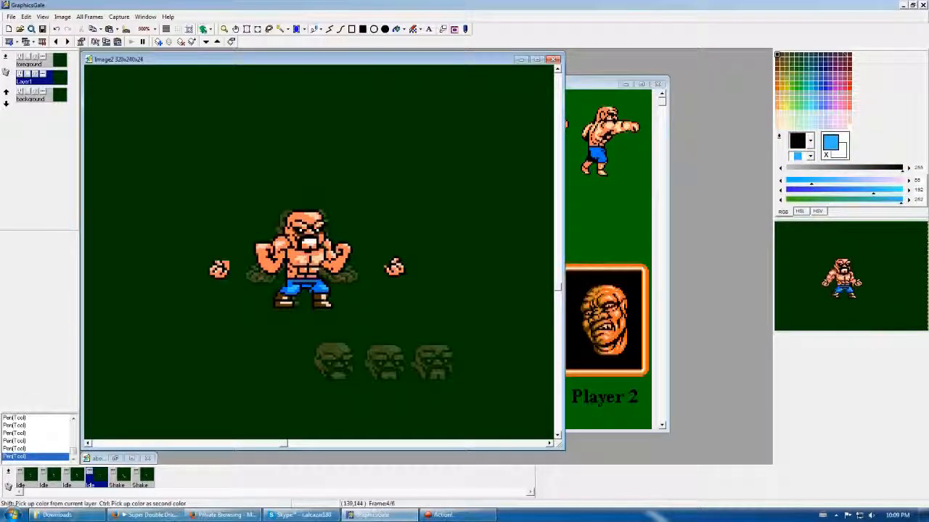
pyautogui.rightClick(284, 286)
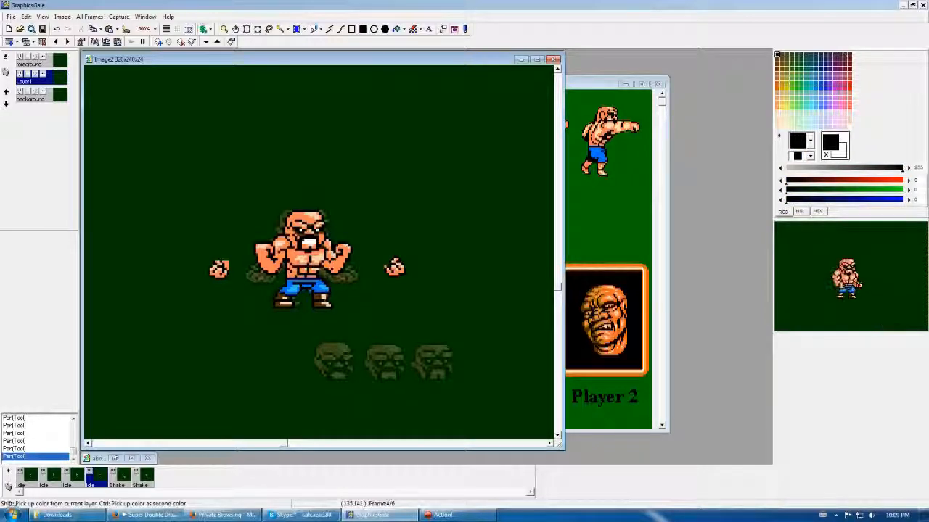
pyautogui.rightClick(287, 289)
pyautogui.rightClick(298, 302)
# Flip between frame 4 and its neighbouring frames to check the motion of the retouched legs
pyautogui.press('Left')
pyautogui.press('Right')
pyautogui.press('Right')
pyautogui.press('Left')
pyautogui.press('Left')
pyautogui.press('Right')
pyautogui.press('Right')
pyautogui.press('Left')
pyautogui.press('Left')
pyautogui.press('Right')
pyautogui.press('Right')
pyautogui.press('Left')
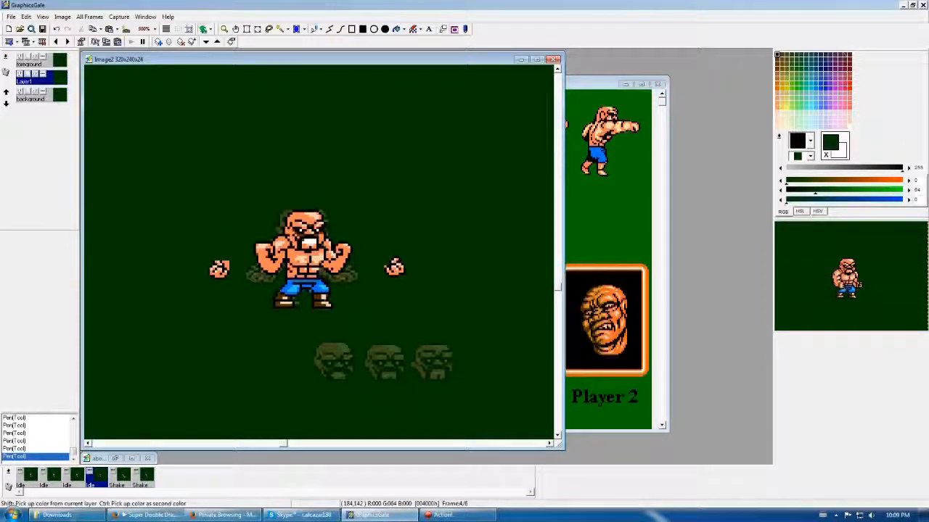
# Try shifting the front arm on frame 4's background layer and undo the move
pyautogui.press('Down')
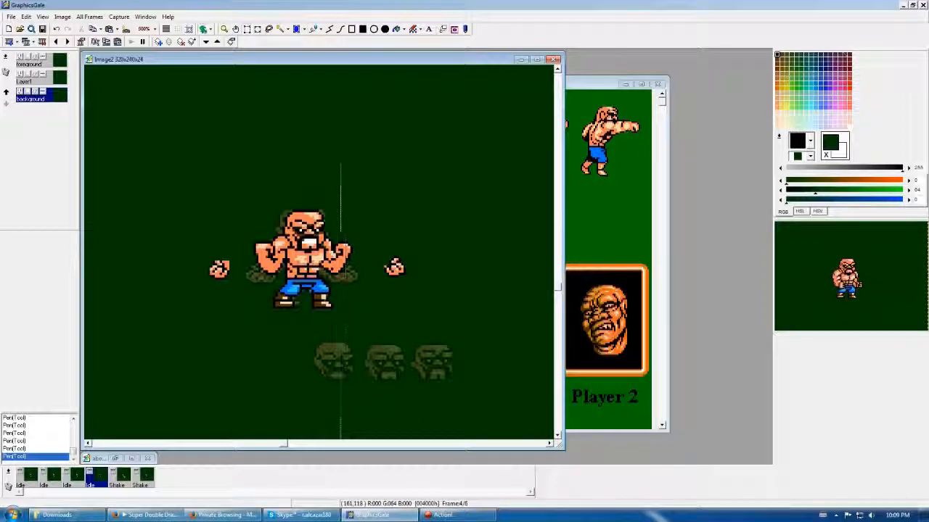
pyautogui.press('Right')
pyautogui.hotkey('ctrl', 'v')
pyautogui.press('Left')
pyautogui.hotkey('ctrl', 'z')
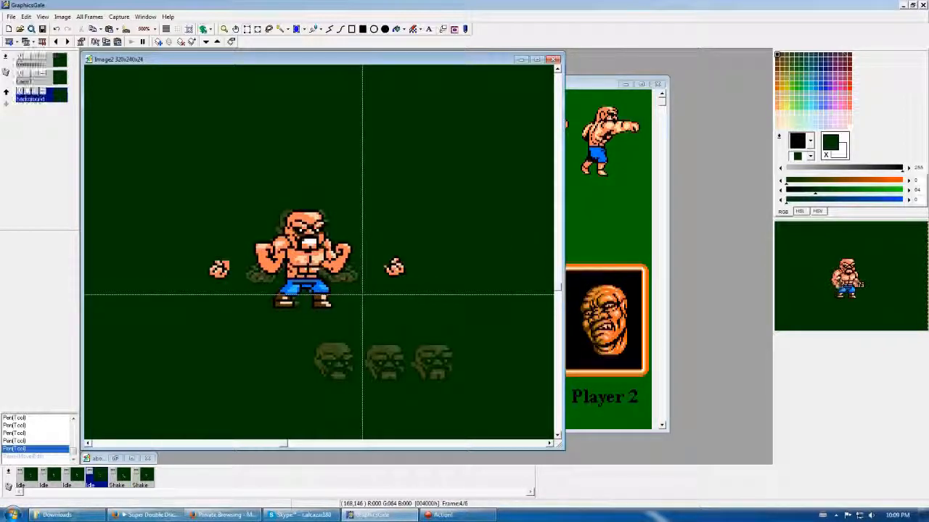
# Retouch the front shoulder on frame 4's background layer in orange and light skin tones
pyautogui.rightClick(326, 241)
pyautogui.click(324, 244)
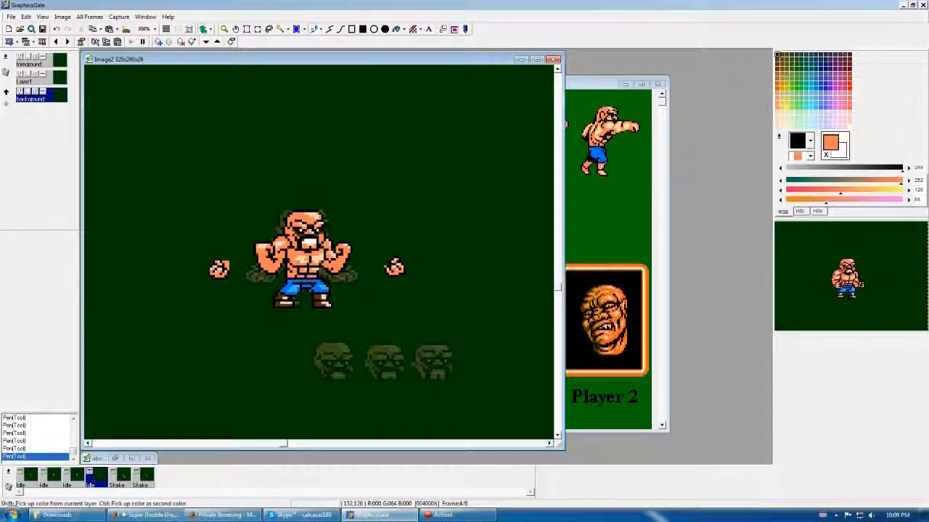
pyautogui.rightClick(326, 246)
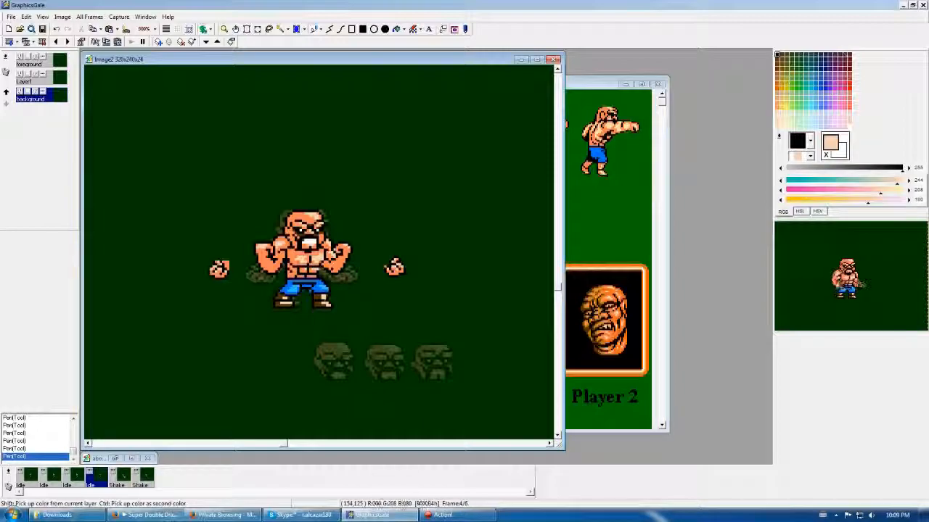
# Flip between frame 4 and its neighbours to check how the front shoulder and arm move
pyautogui.press('Right')
pyautogui.press('Right')
pyautogui.press('Left')
pyautogui.press('Left')
pyautogui.press('Left')
pyautogui.press('Right')
pyautogui.press('Right')
pyautogui.press('Left')
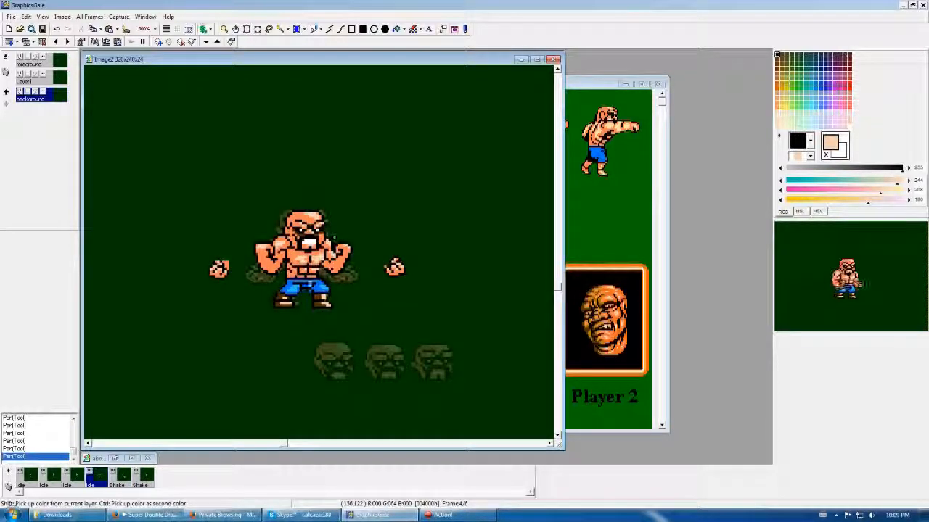
# Retouch the front leg of the shorts on frame 4's Layer1 using black
pyautogui.rightClick(310, 291)
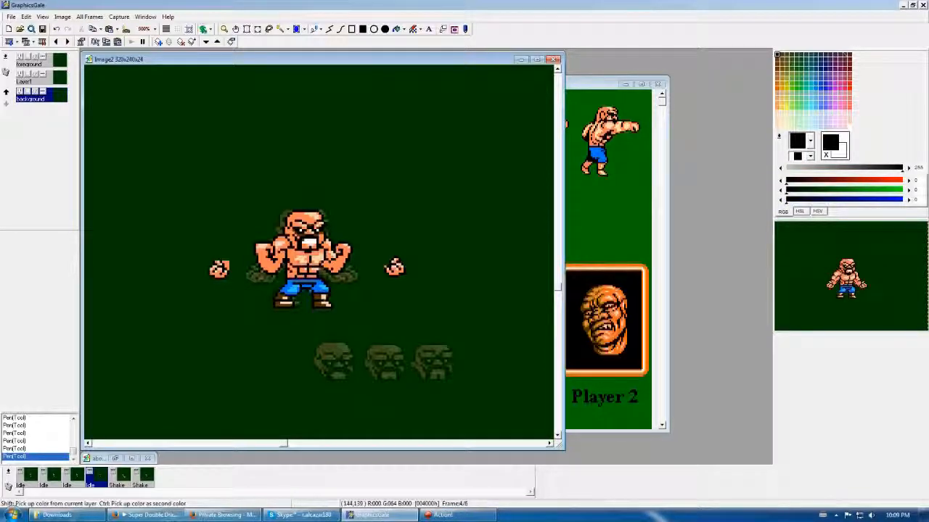
pyautogui.click(30, 80)
pyautogui.rightClick(312, 301)
pyautogui.rightClick(312, 295)
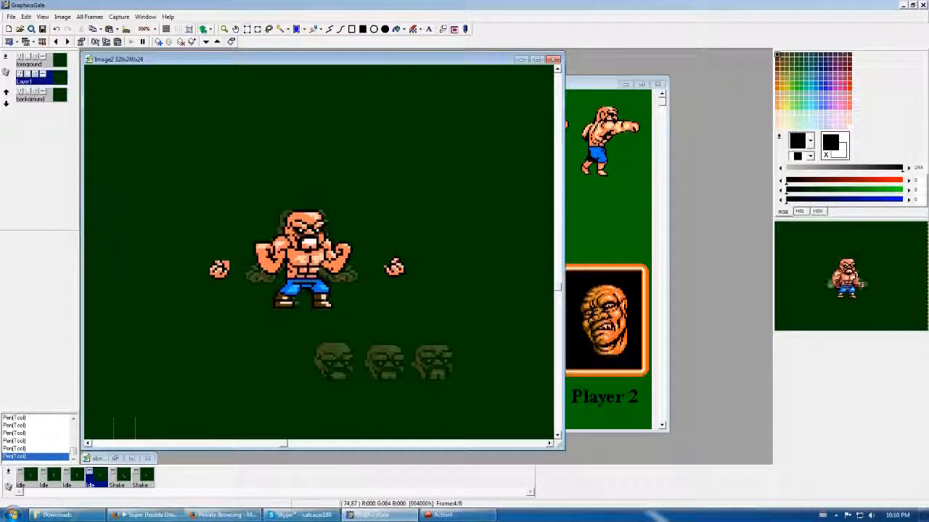
# Delete the two spare hands beside the fighter in frame 4, from the foreground and background layers
pyautogui.press('s')
pyautogui.moveTo(198, 242); pyautogui.dragTo(238, 284)
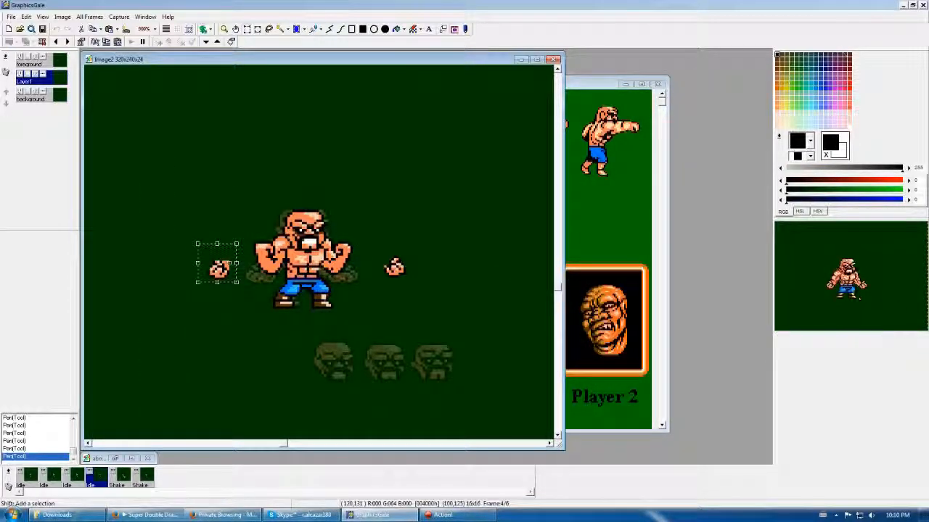
pyautogui.press('Return')
pyautogui.click(30, 64)
pyautogui.moveTo(201, 248); pyautogui.dragTo(242, 287)
pyautogui.press('Delete')
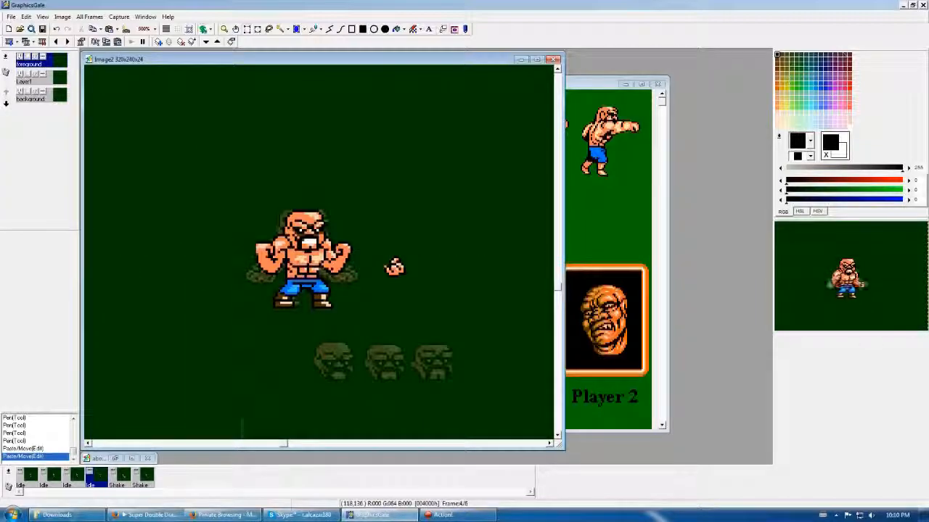
pyautogui.click(30, 98)
pyautogui.moveTo(380, 249); pyautogui.dragTo(421, 285)
pyautogui.press('Delete')
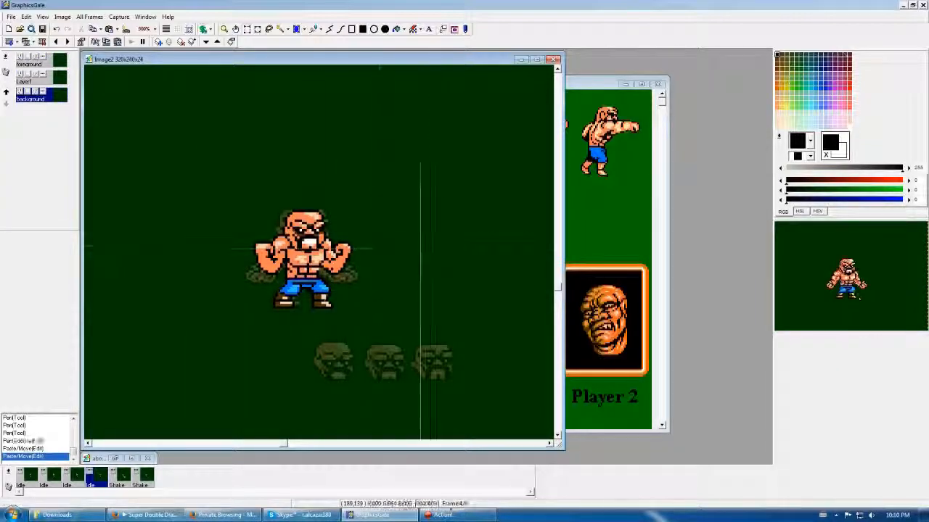
# Step back and forth through the Idle and Shake frames to review the whole movement
pyautogui.press('Right')
pyautogui.press('Right')
pyautogui.press('Right')
pyautogui.press('Right')
pyautogui.press('Left')
pyautogui.press('Left')
pyautogui.press('Left')
pyautogui.press('Left')
pyautogui.press('Right')
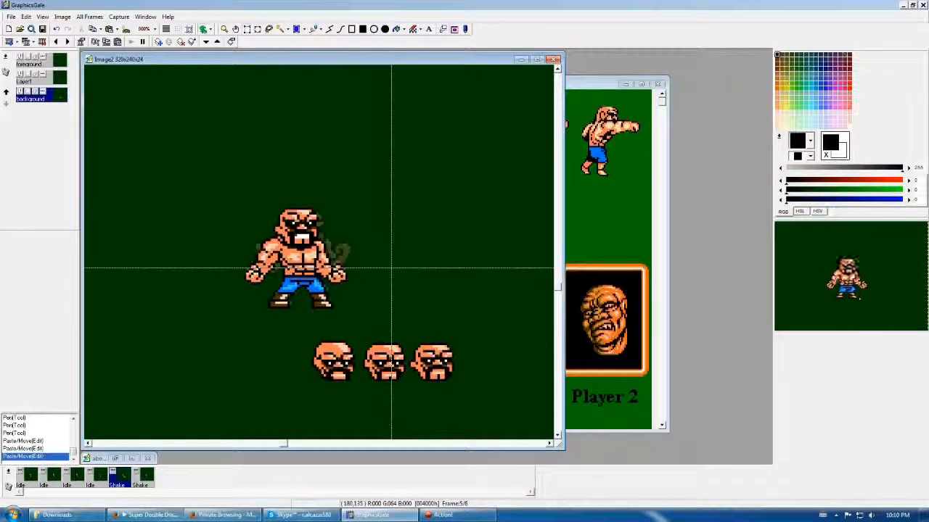
pyautogui.press('Right')
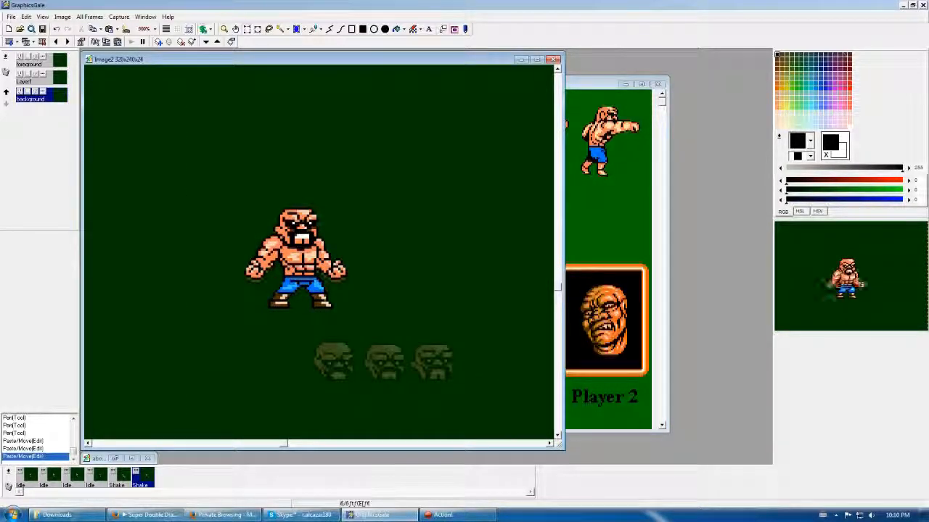
# Duplicate the two Shake frames twice after frame 6, extending the animation to ten frames
pyautogui.press('Left')
pyautogui.press('Right')
pyautogui.click(116, 41)
pyautogui.click(95, 62)
pyautogui.press('Right')
pyautogui.click(116, 42)
pyautogui.click(94, 62)
pyautogui.press('Right')
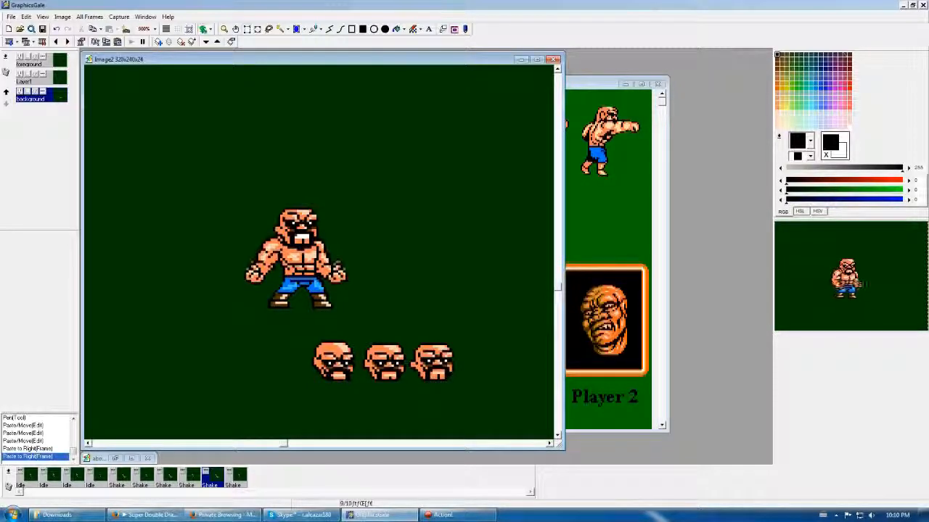
pyautogui.press('Left')
# Set frame 1's delay to 20 in 1/60 sec. units and review the delays of frames 2 to 5
pyautogui.doubleClick(27, 476)
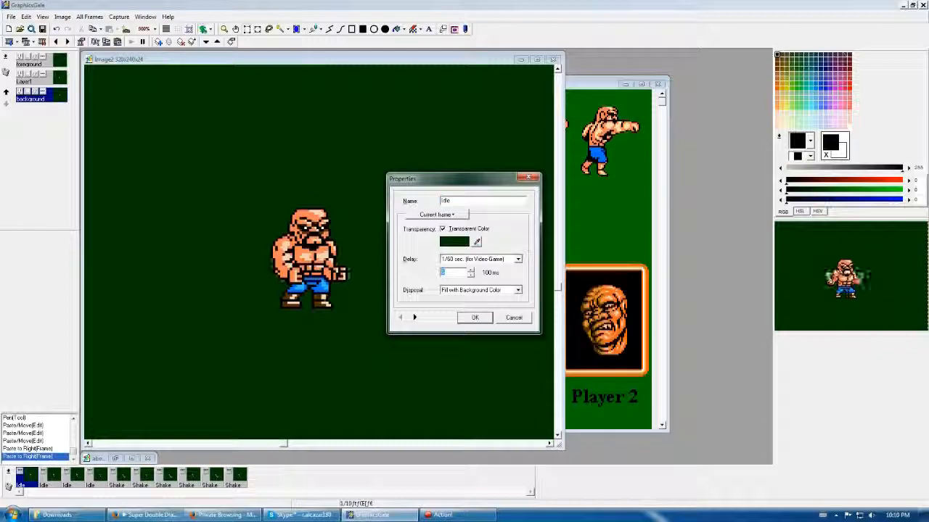
pyautogui.write('20')
pyautogui.click(415, 317)
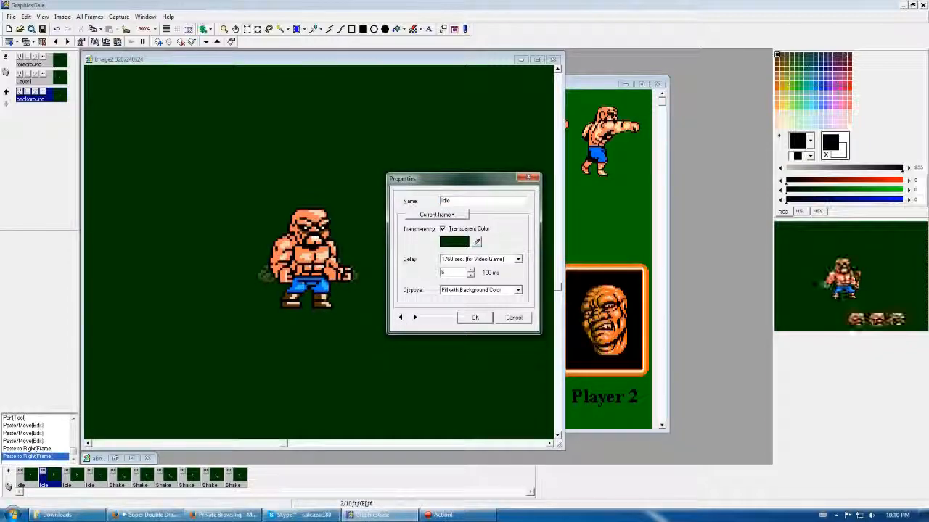
pyautogui.click(415, 317)
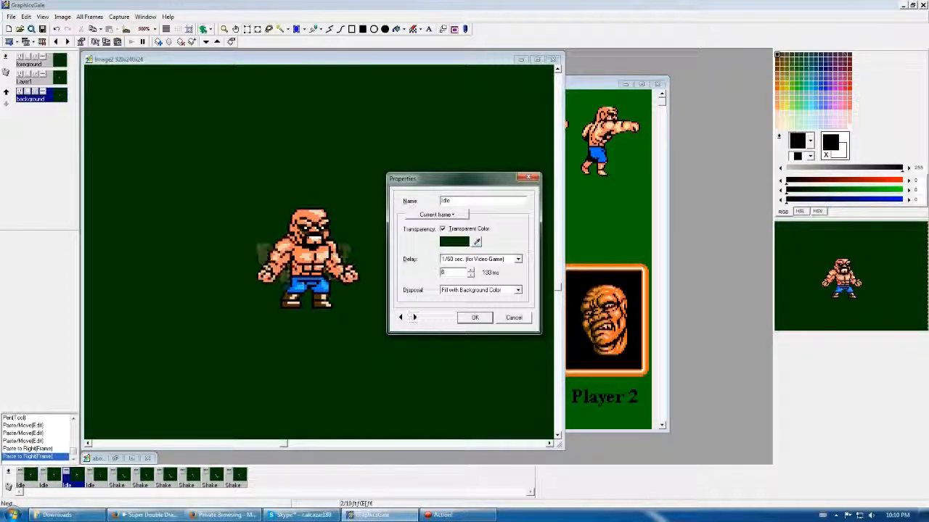
pyautogui.click(415, 317)
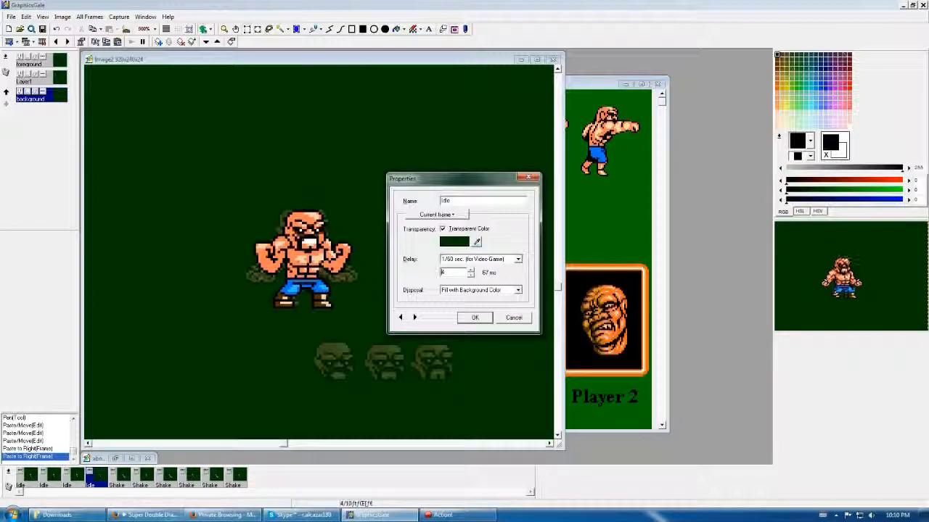
pyautogui.click(416, 317)
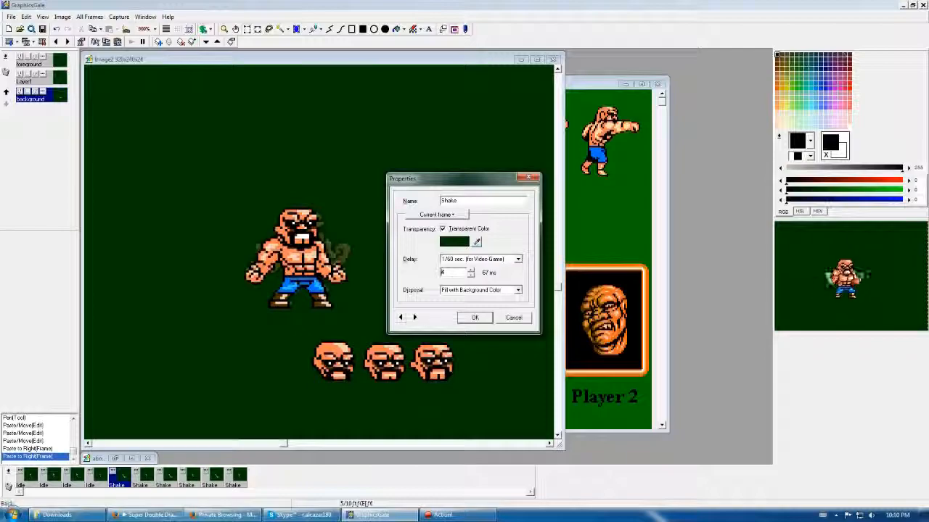
pyautogui.click(401, 317)
pyautogui.click(400, 317)
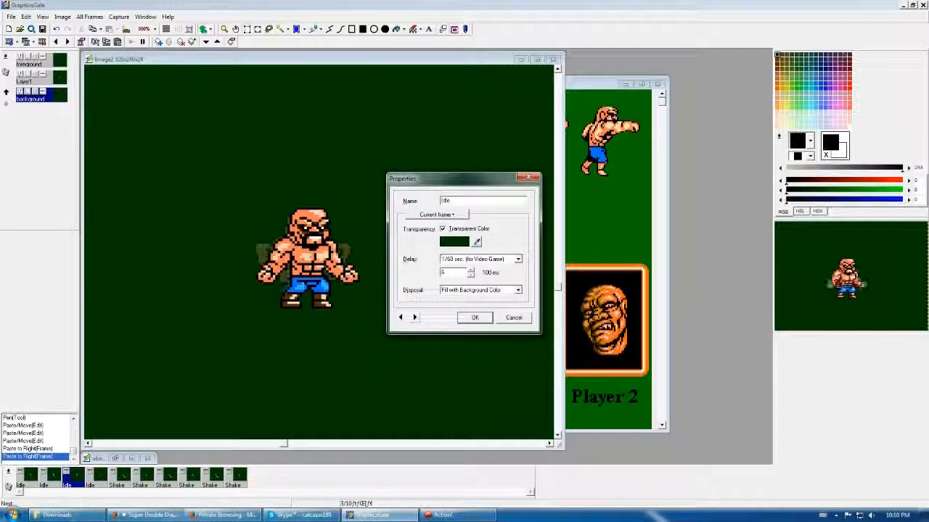
# Set the delay of the raised-arm frame 4 to 8 in 1/60 sec. units
pyautogui.click(415, 317)
pyautogui.click(415, 317)
pyautogui.click(415, 317)
pyautogui.click(401, 317)
pyautogui.click(401, 317)
pyautogui.click(415, 317)
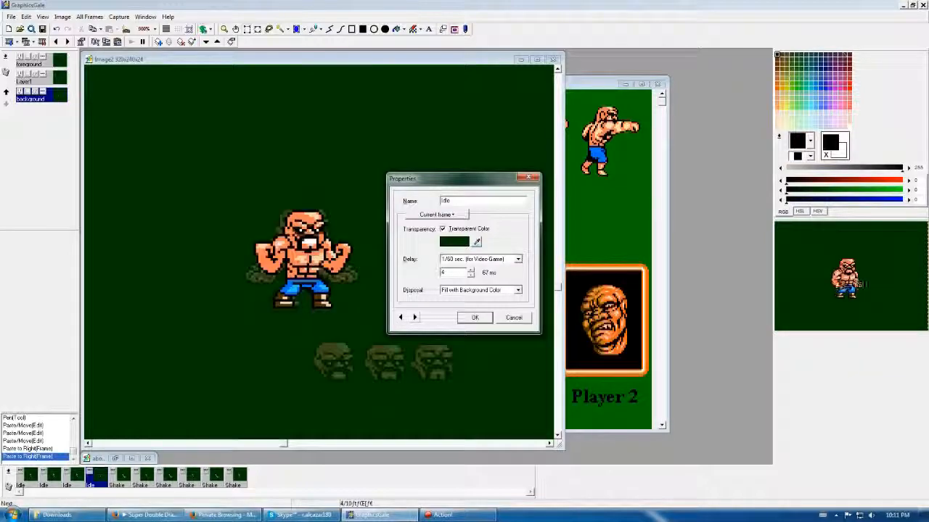
pyautogui.write('8')
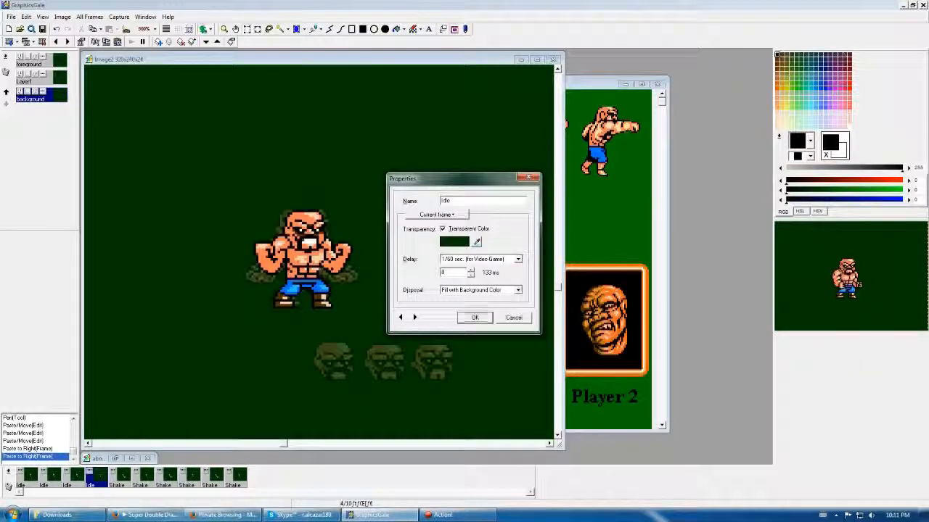
pyautogui.press('Return')
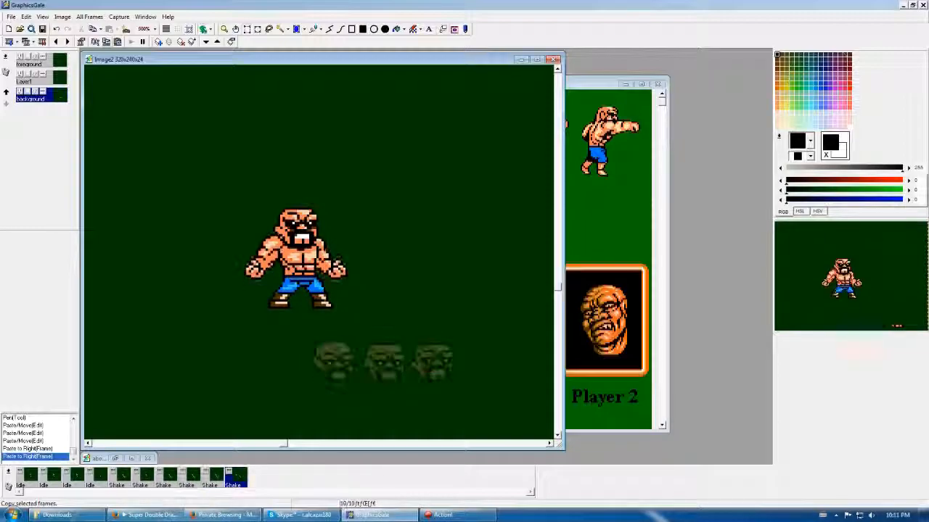
# Paste the copied pair of Shake frames twice more after frame 10, extending the animation to 14 frames
pyautogui.click(117, 42)
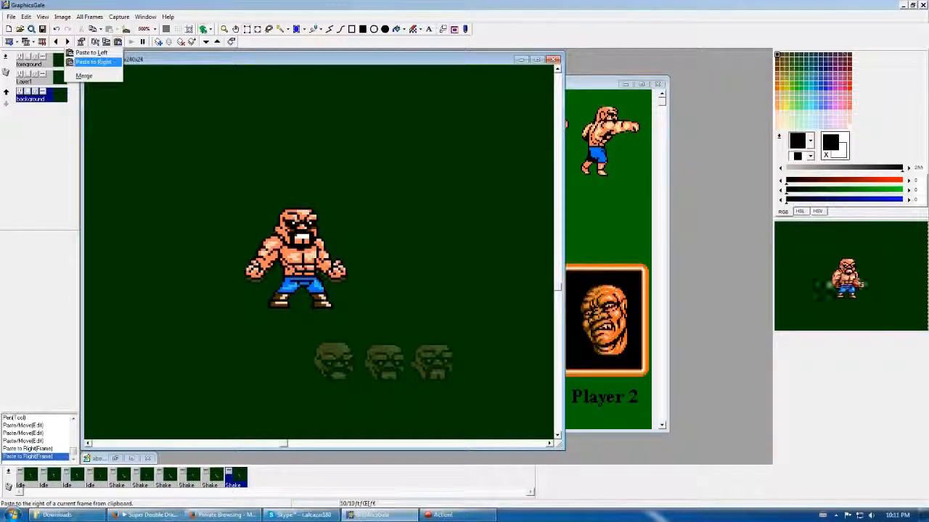
pyautogui.click(94, 62)
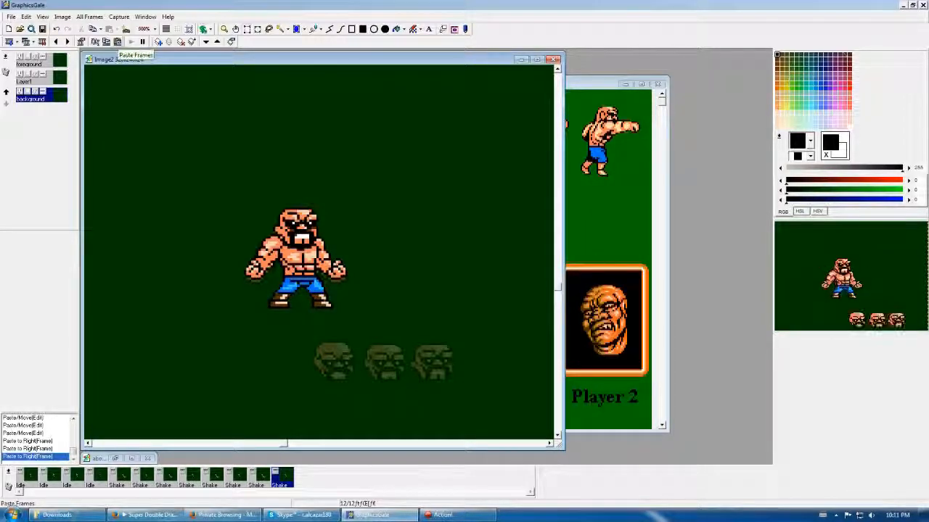
pyautogui.click(117, 41)
pyautogui.click(96, 62)
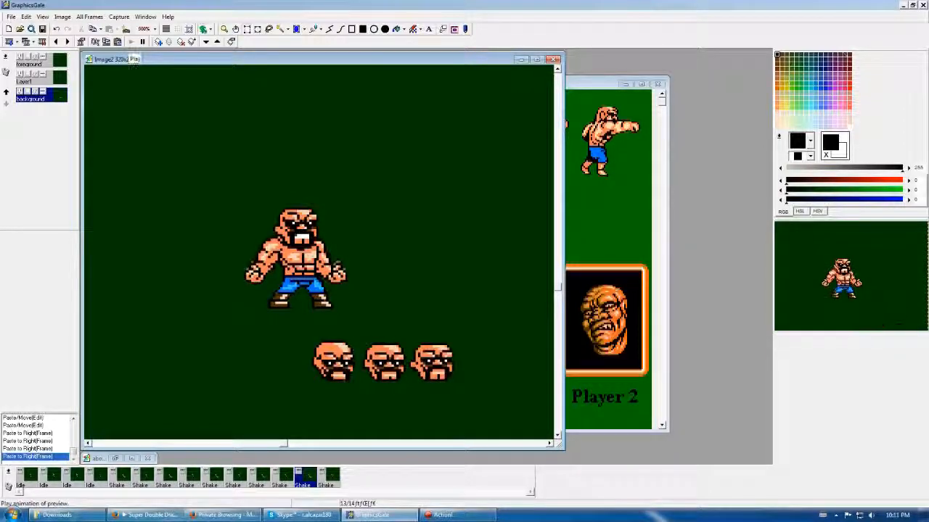
# Select the two spare heads in frame 23 of abobo.gal and return to the 14-frame animation
pyautogui.click(115, 458)
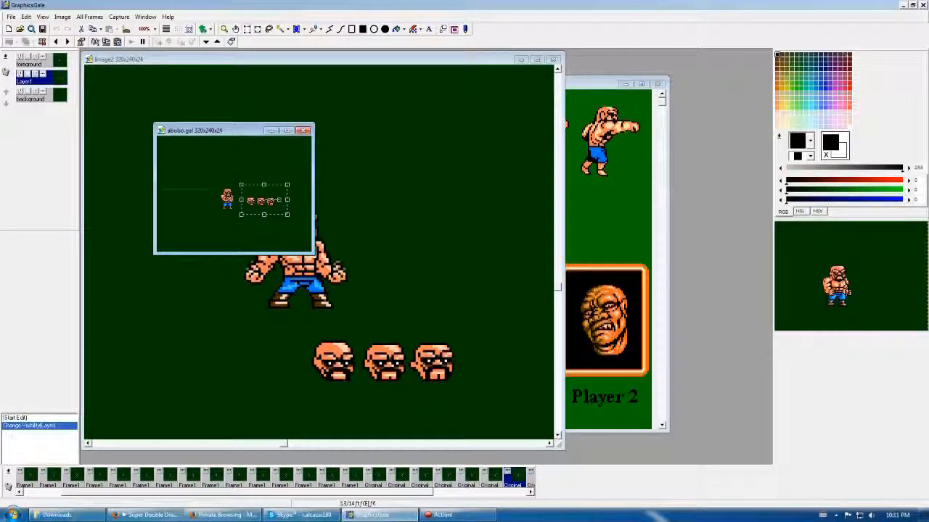
pyautogui.click(238, 177)
pyautogui.scroll(2, 232, 193)
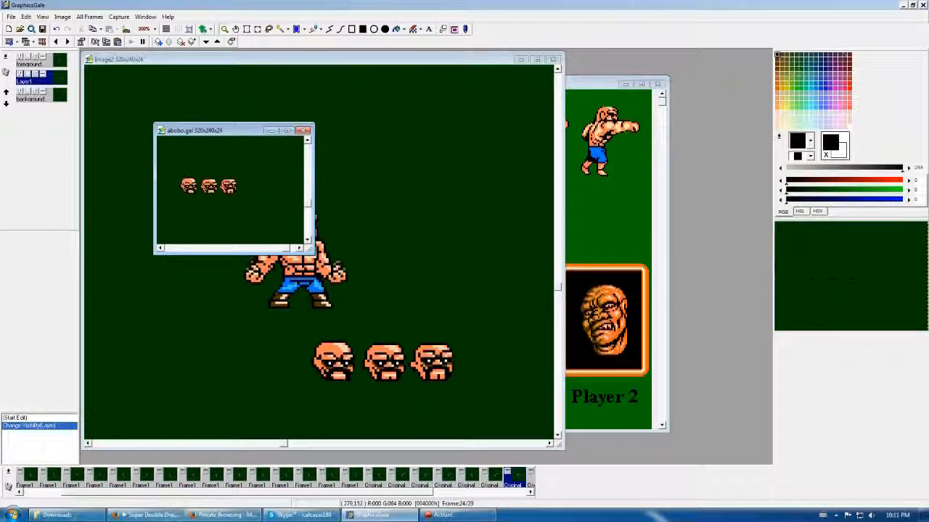
pyautogui.moveTo(312, 253); pyautogui.dragTo(451, 376)
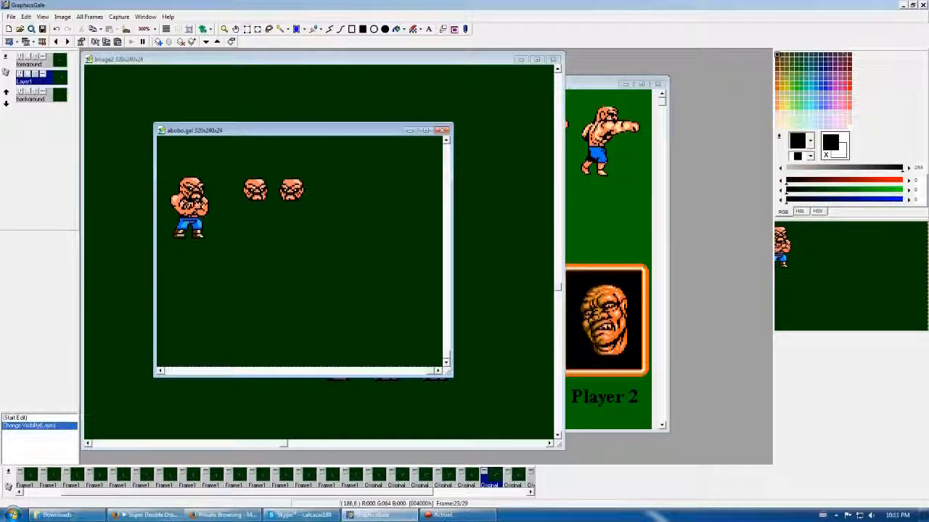
pyautogui.moveTo(241, 175); pyautogui.dragTo(320, 218)
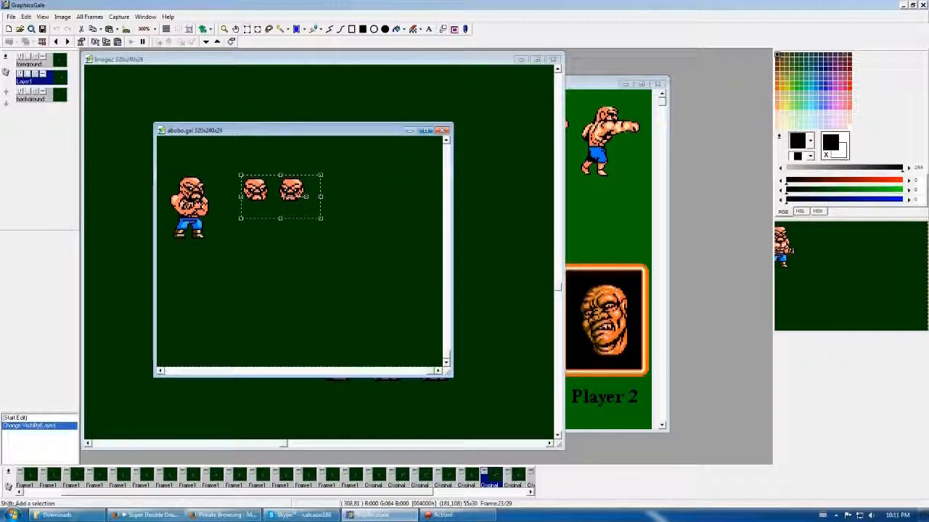
pyautogui.click(410, 131)
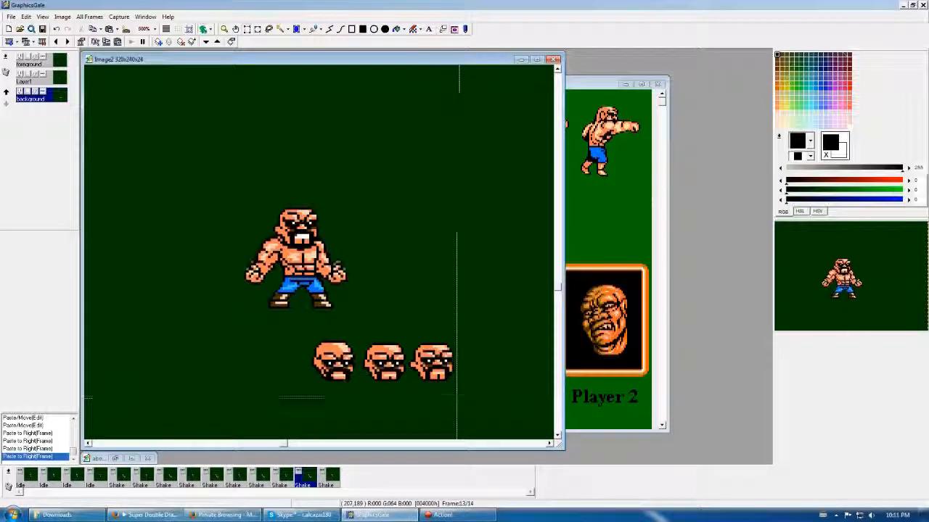